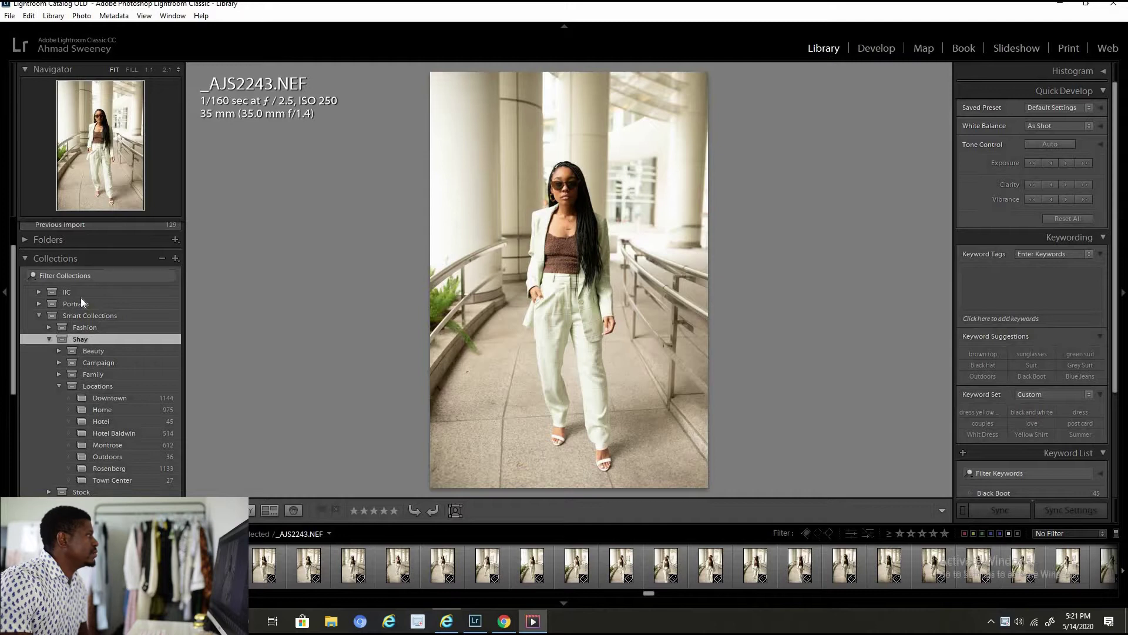
Step: Display all photographs in the catalog as a thumbnail grid
{"action": "scroll", "coordinate": [76, 288], "scroll_direction": "up", "scroll_amount": 2}
{"action": "left_click", "coordinate": [88, 241]}
{"action": "key", "text": "g"}
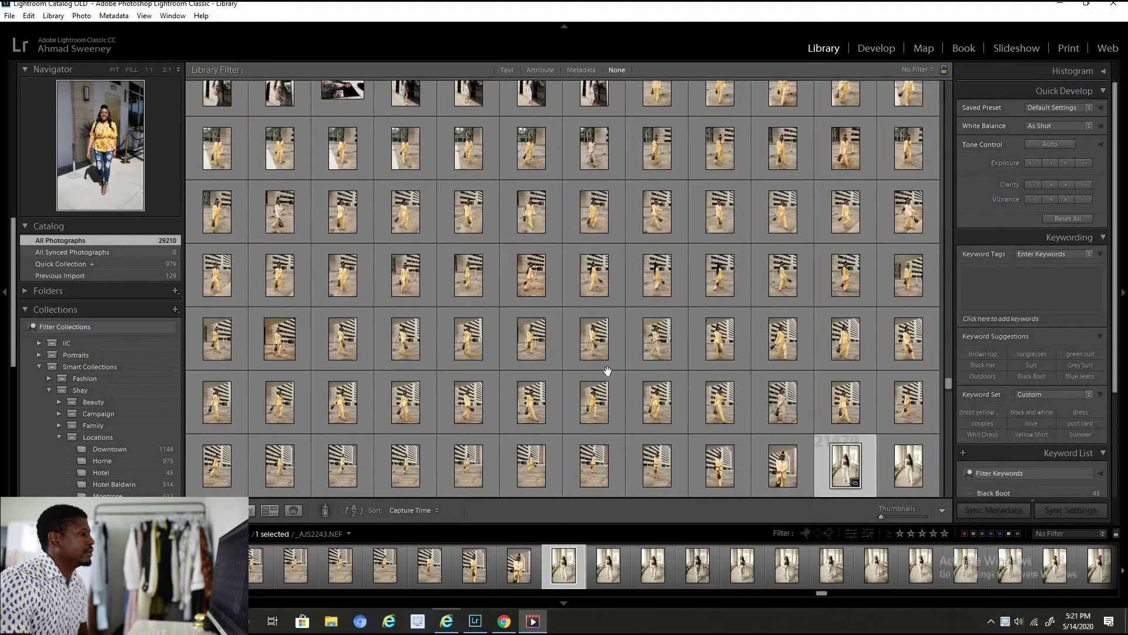
Step: Select the run of green-suit photos starting at _AJS2243.NEF and add them to the Downtown collection
{"action": "scroll", "coordinate": [608, 372], "scroll_direction": "down", "scroll_amount": 3}
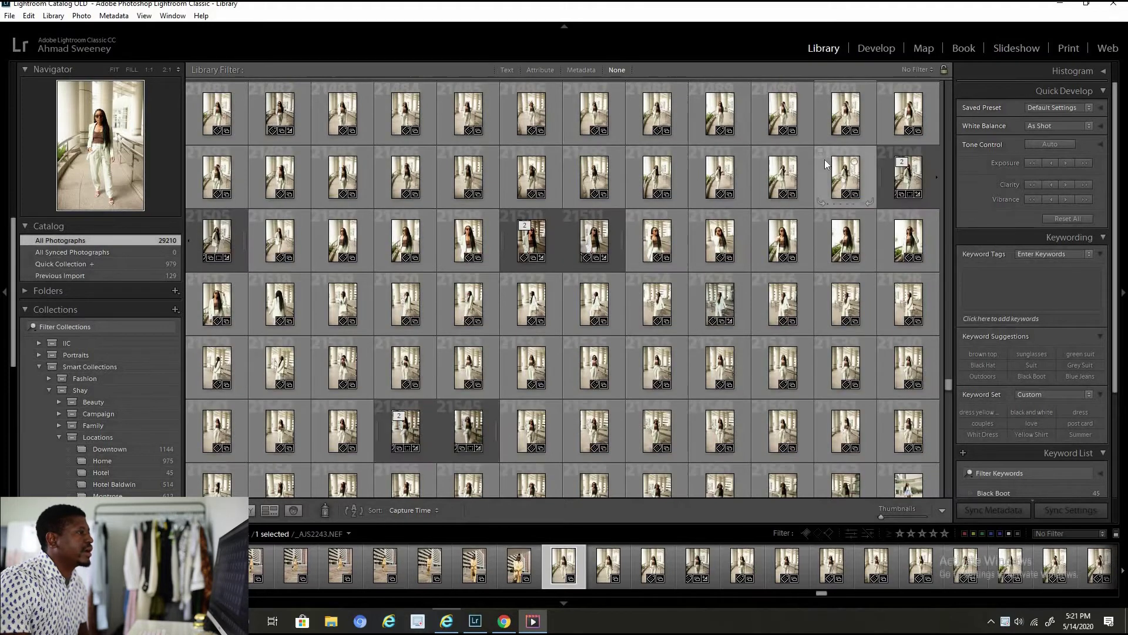
{"action": "scroll", "coordinate": [866, 214], "scroll_direction": "up", "scroll_amount": 2}
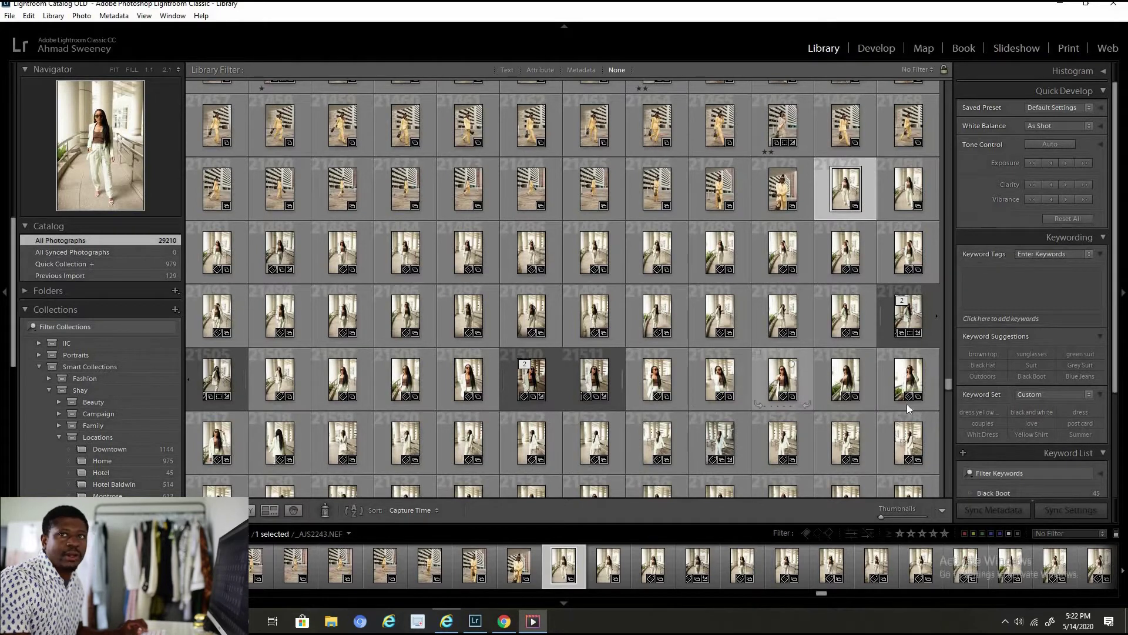
{"action": "left_click", "coordinate": [887, 440], "text": "shift"}
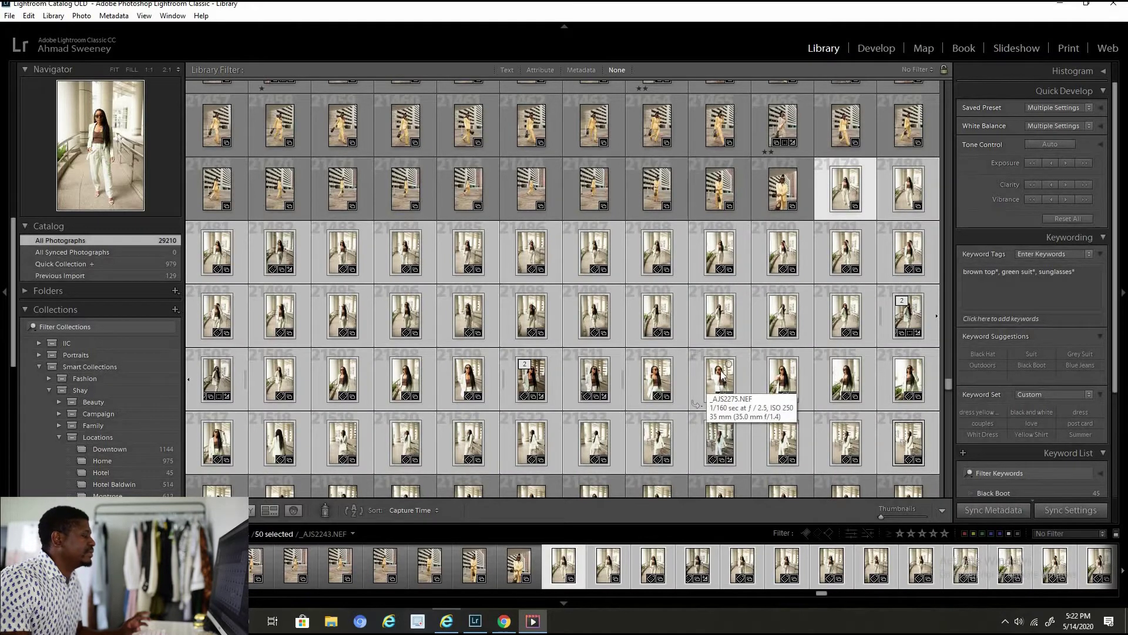
{"action": "left_click_drag", "start_coordinate": [723, 376], "coordinate": [126, 450]}
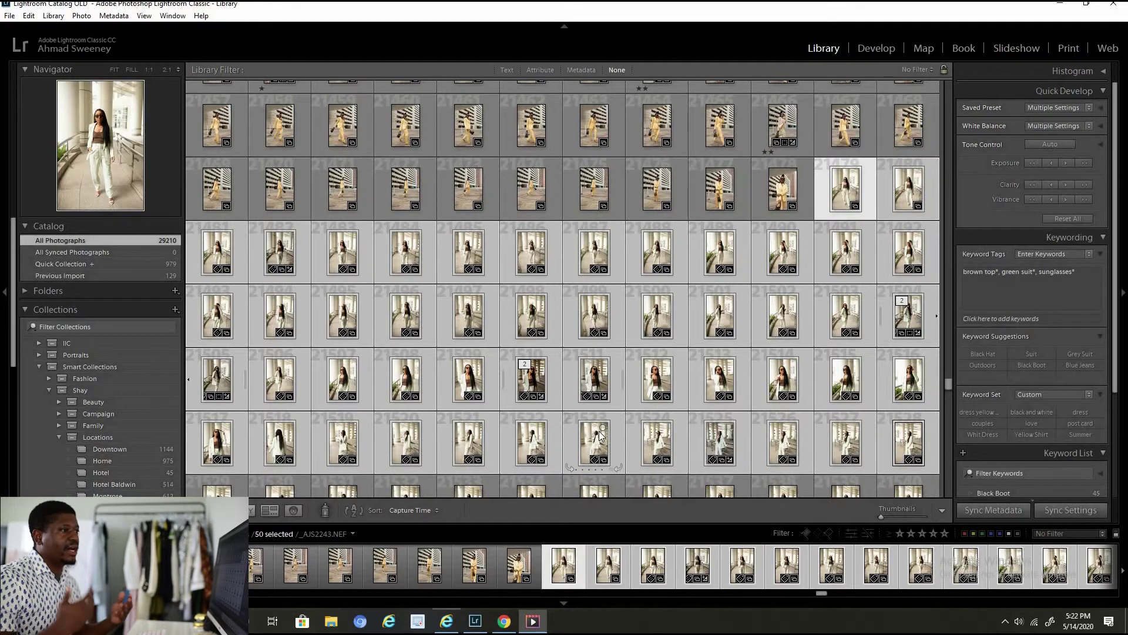
Step: Add "downtown" to the keyword tags of the selected green-suit photos
{"action": "left_click", "coordinate": [1047, 289]}
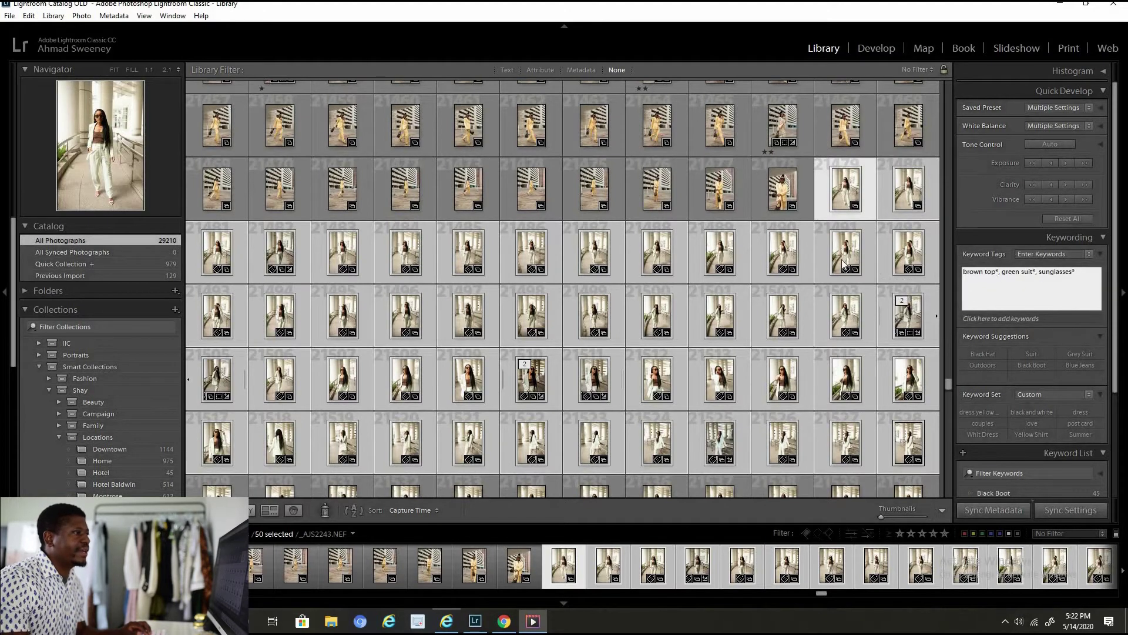
{"action": "left_click", "coordinate": [1097, 277]}
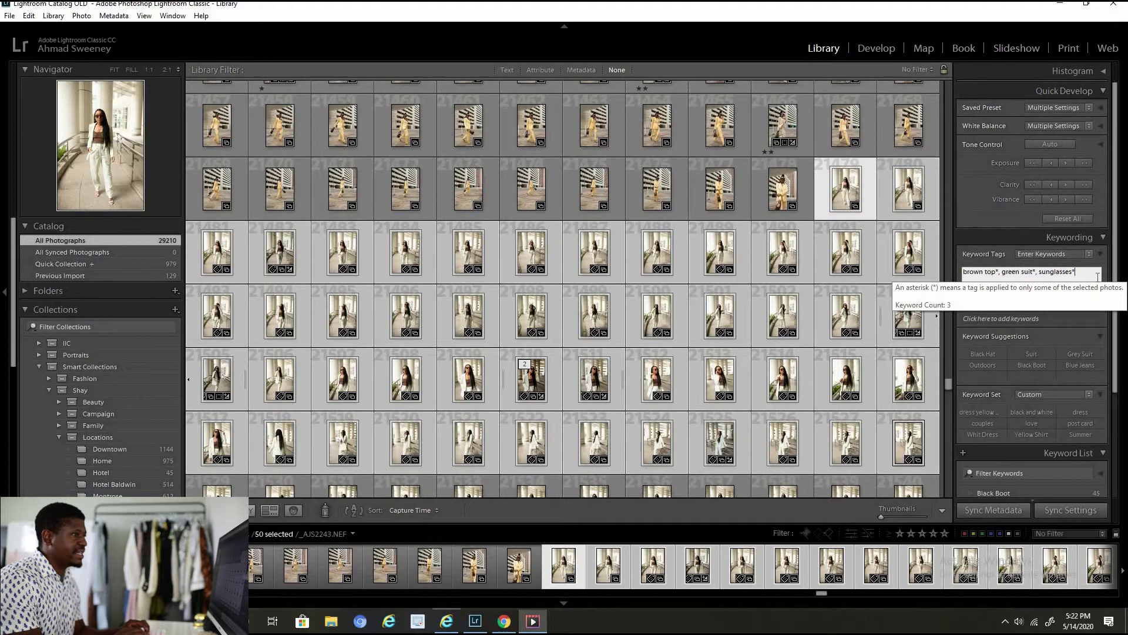
{"action": "type", "text": "donw"}
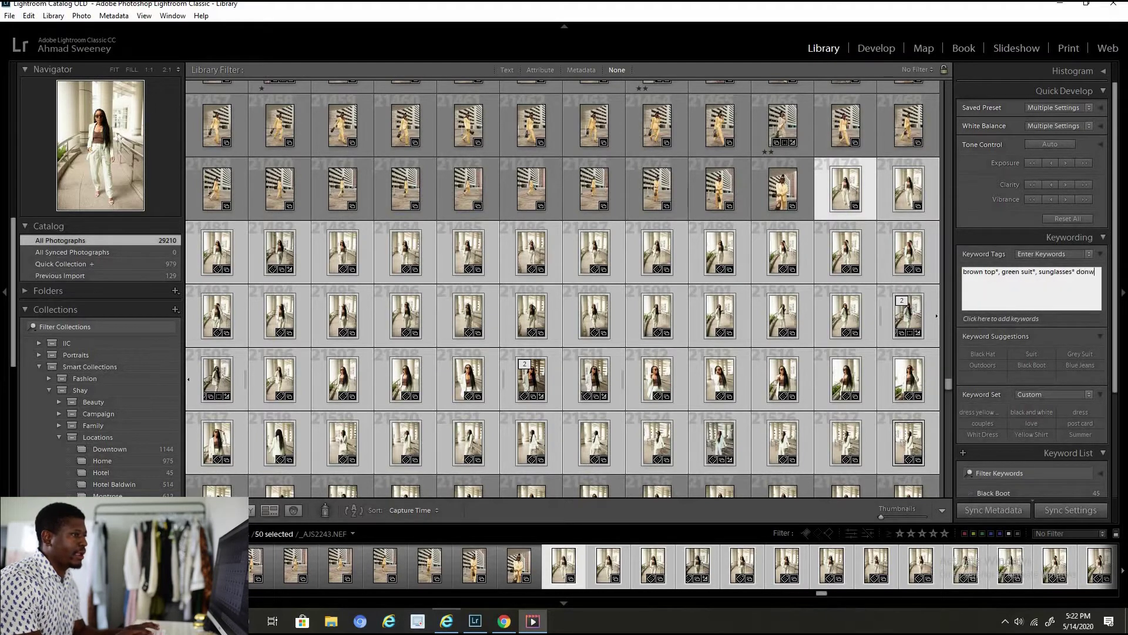
{"action": "key", "text": "BackSpace"}
{"action": "key", "text": "BackSpace"}
{"action": "type", "text": "wo"}
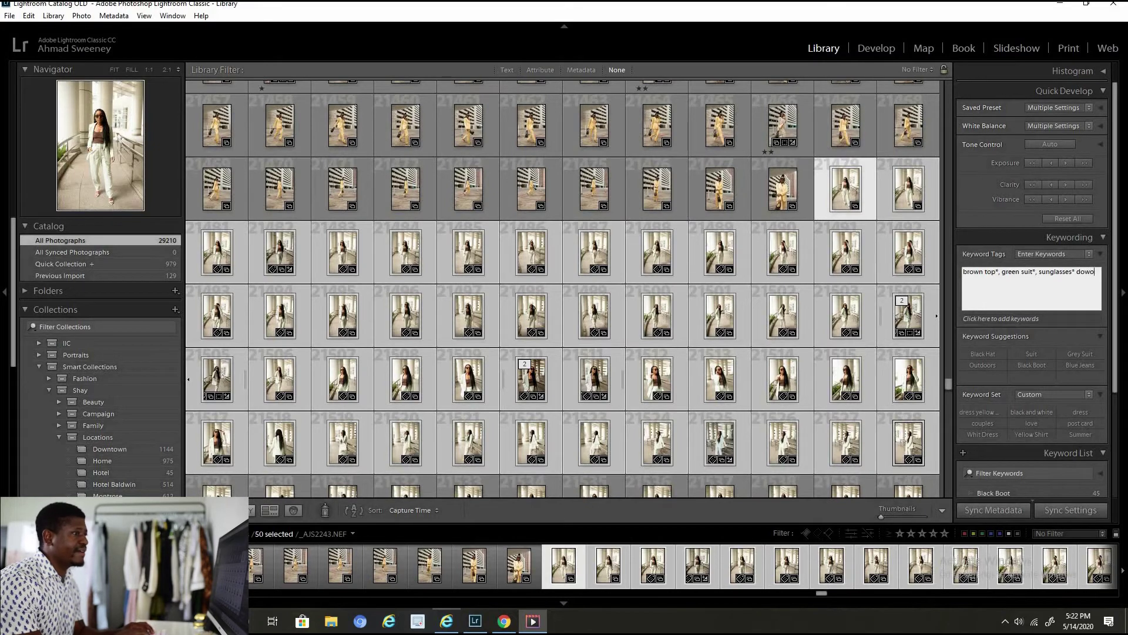
{"action": "type", "text": "nntown"}
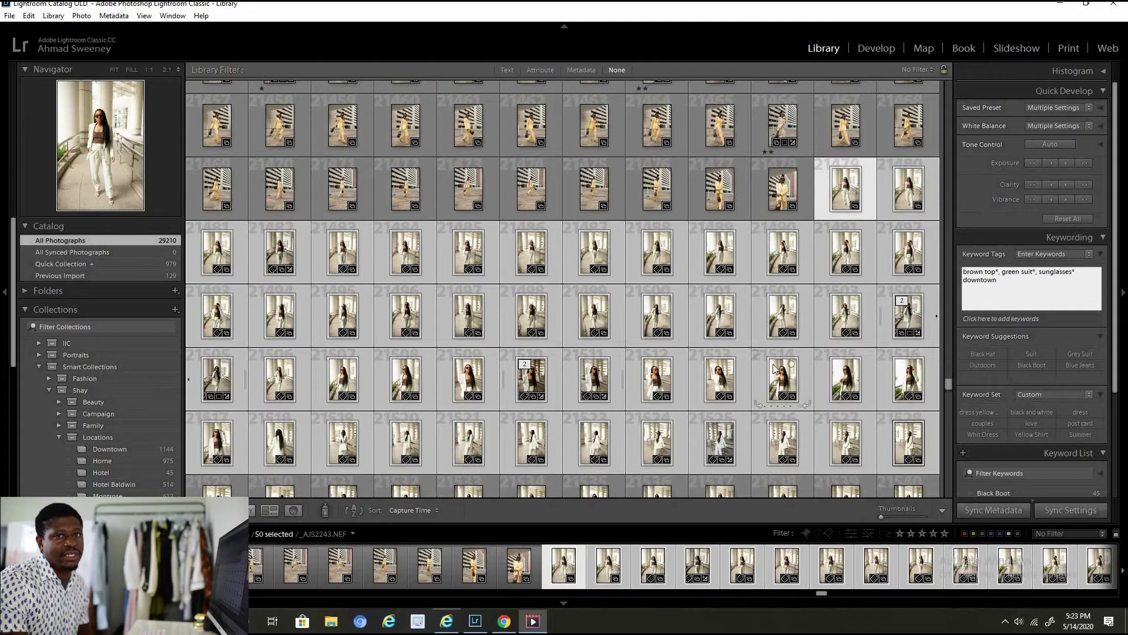
Step: Open the shoot for developing and give its first photo, _AJS2243.NEF, a one-star rating
{"action": "left_click", "coordinate": [875, 50]}
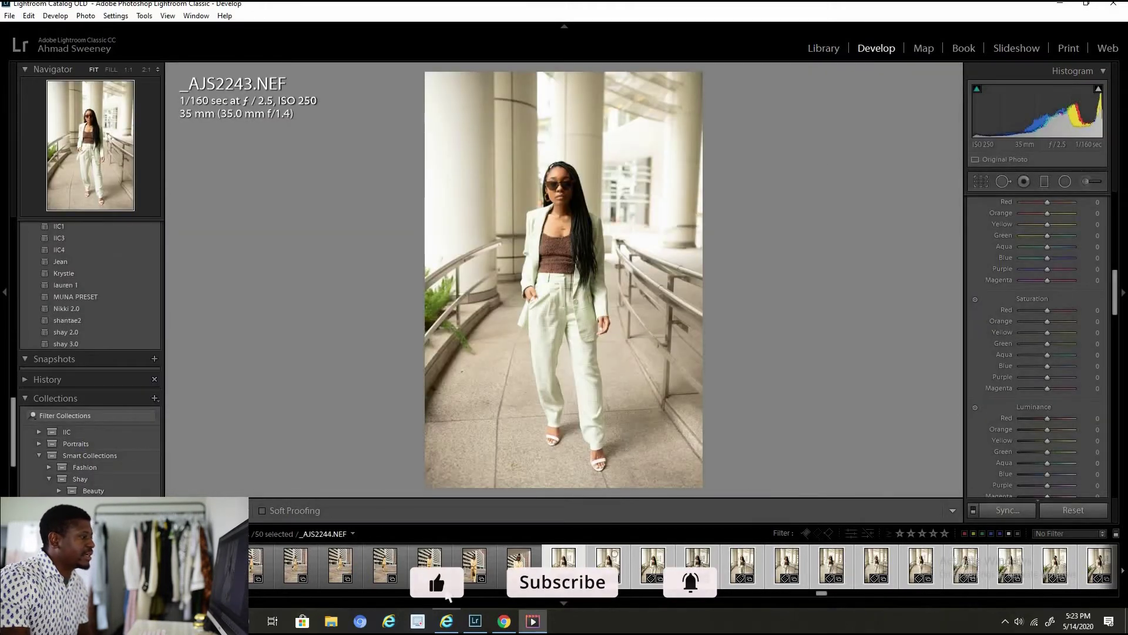
{"action": "left_click", "coordinate": [565, 563]}
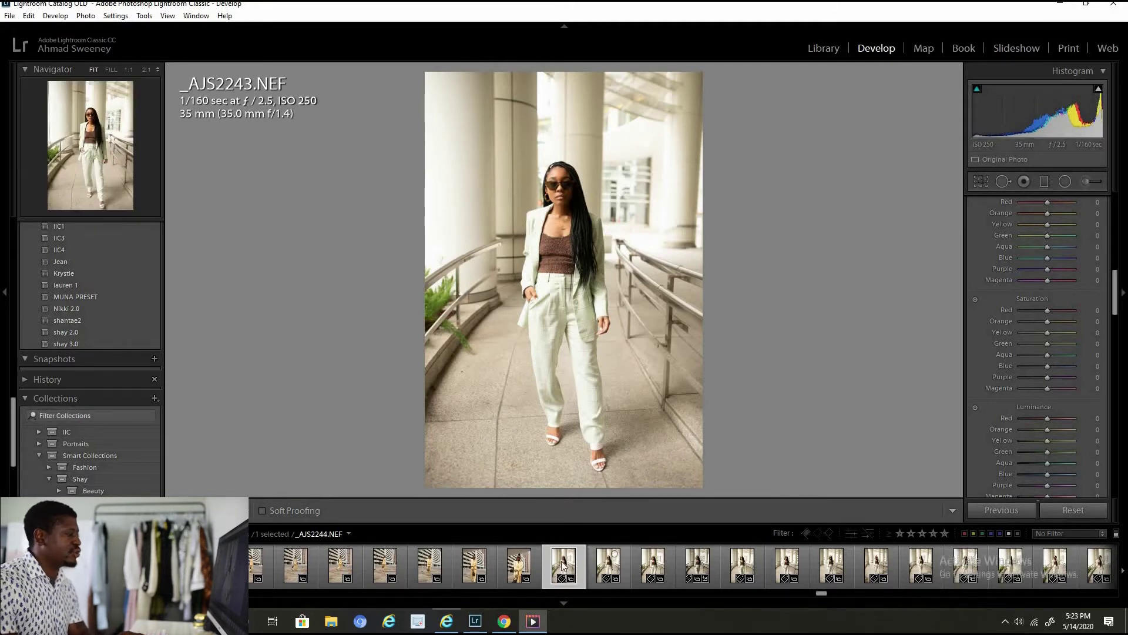
{"action": "key", "text": "bracketright"}
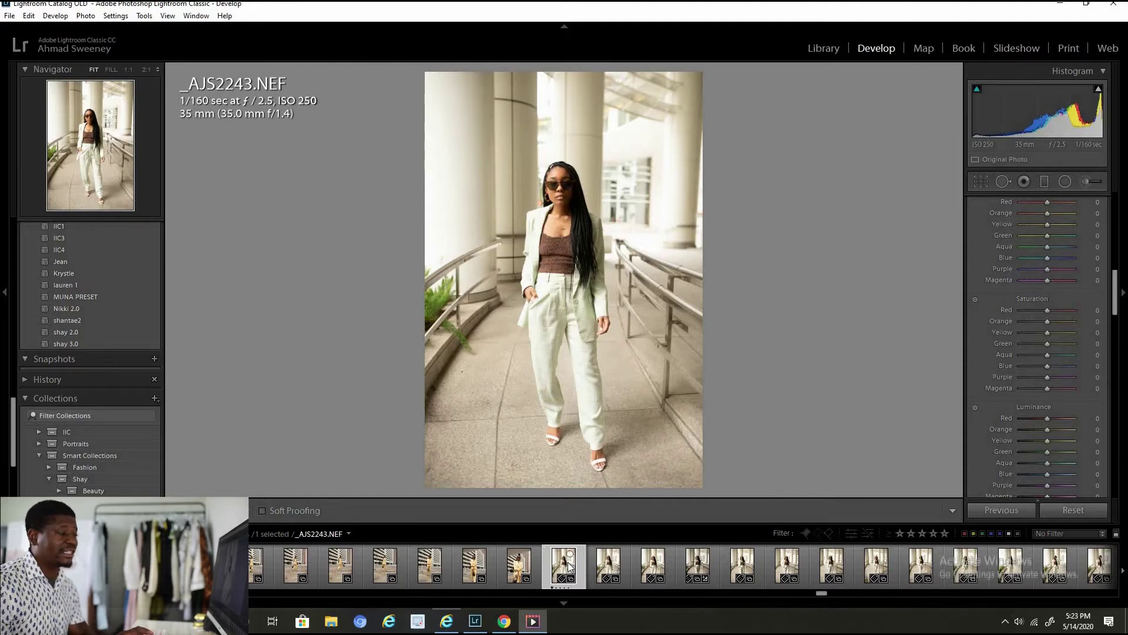
{"action": "left_click", "coordinate": [556, 586]}
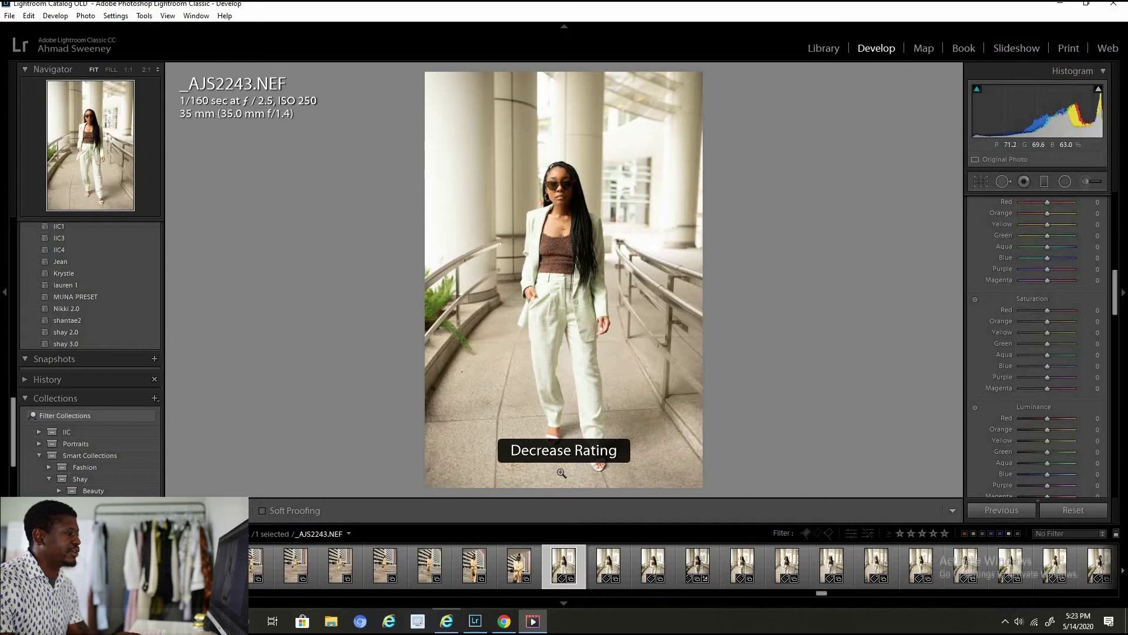
{"action": "key", "text": "bracketright"}
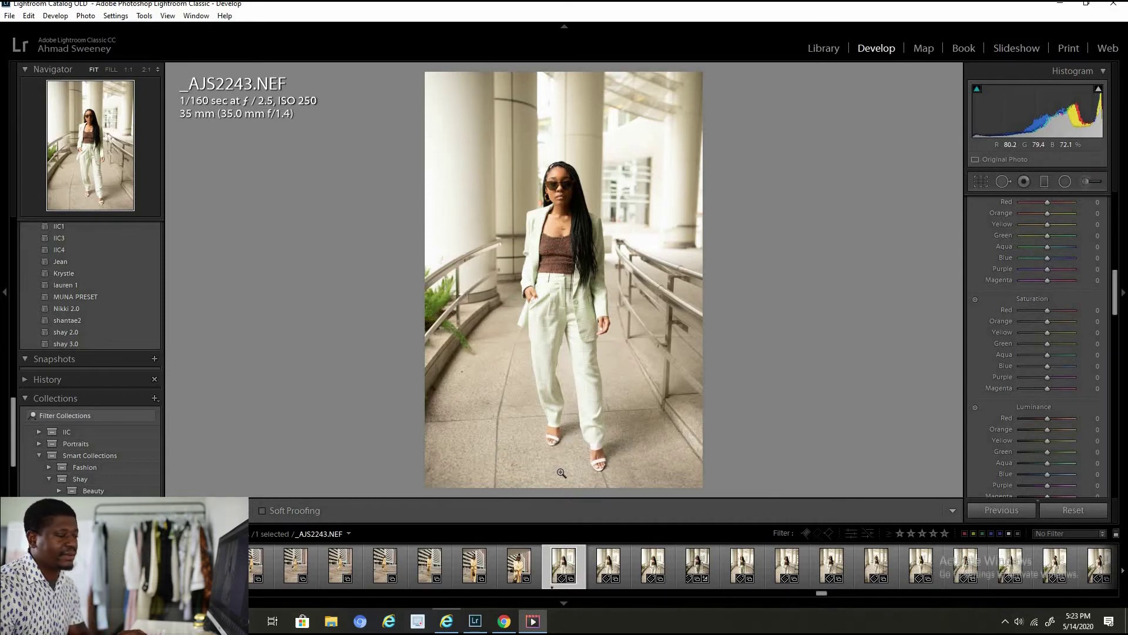
Step: Review the photos following _AJS2243.NEF and give _AJS2246.NEF a one-star rating
{"action": "key", "text": "Right"}
{"action": "key", "text": "Right"}
{"action": "key", "text": "Right"}
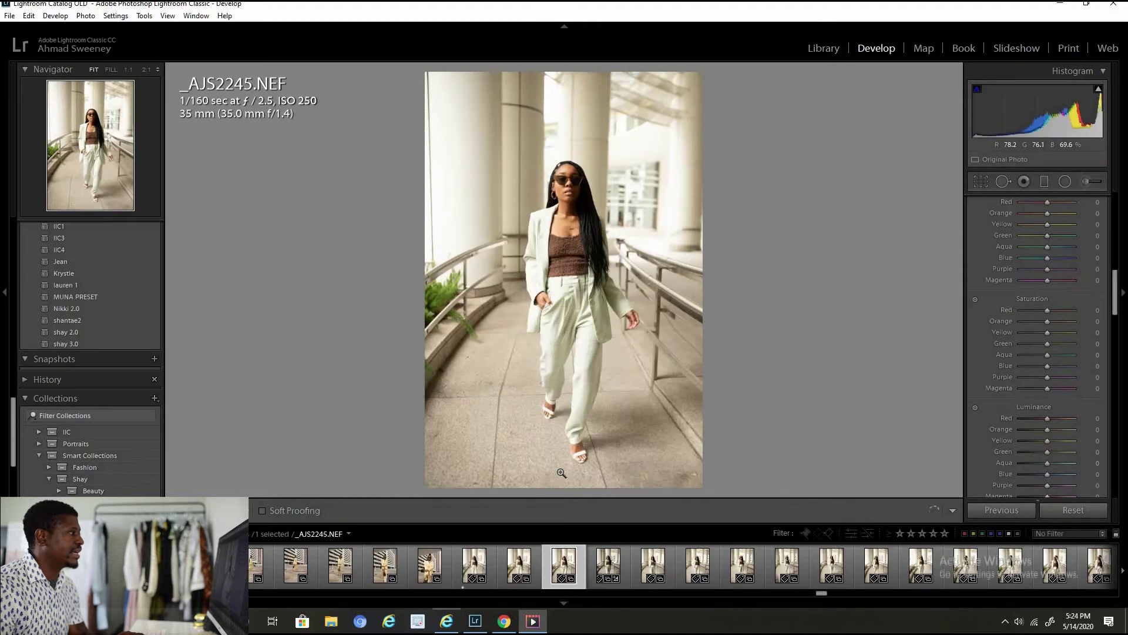
{"action": "key", "text": "bracketright"}
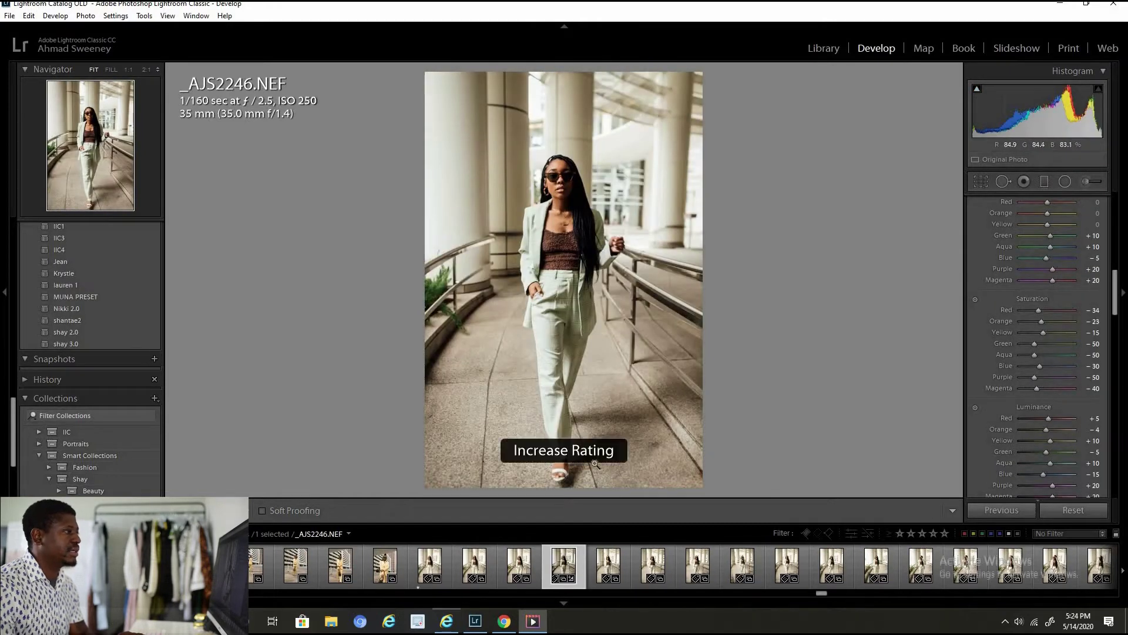
Step: Review the shots after _AJS2246.NEF and give one star to the best ones up to _AJS2251.NEF, including that photo
{"action": "key", "text": "Right"}
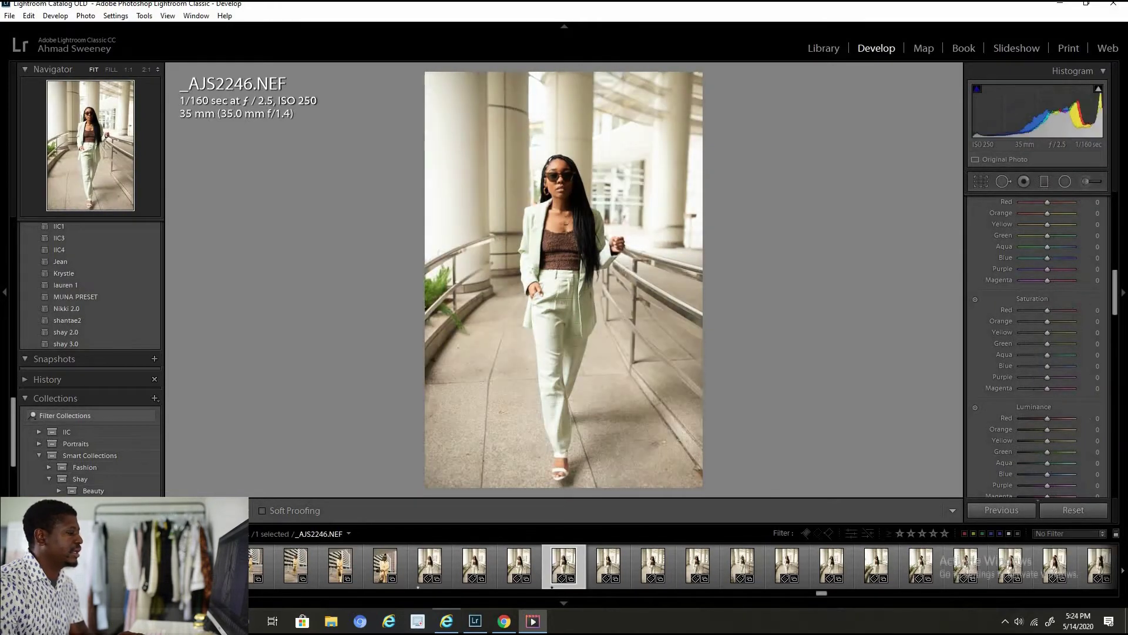
{"action": "key", "text": "Right"}
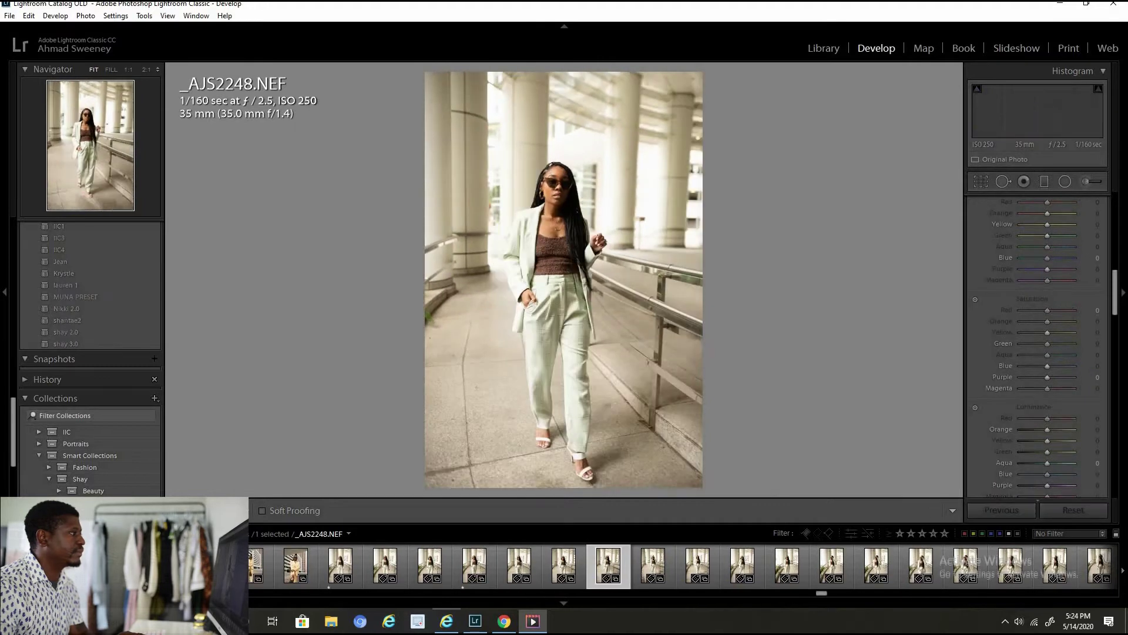
{"action": "key", "text": "Right"}
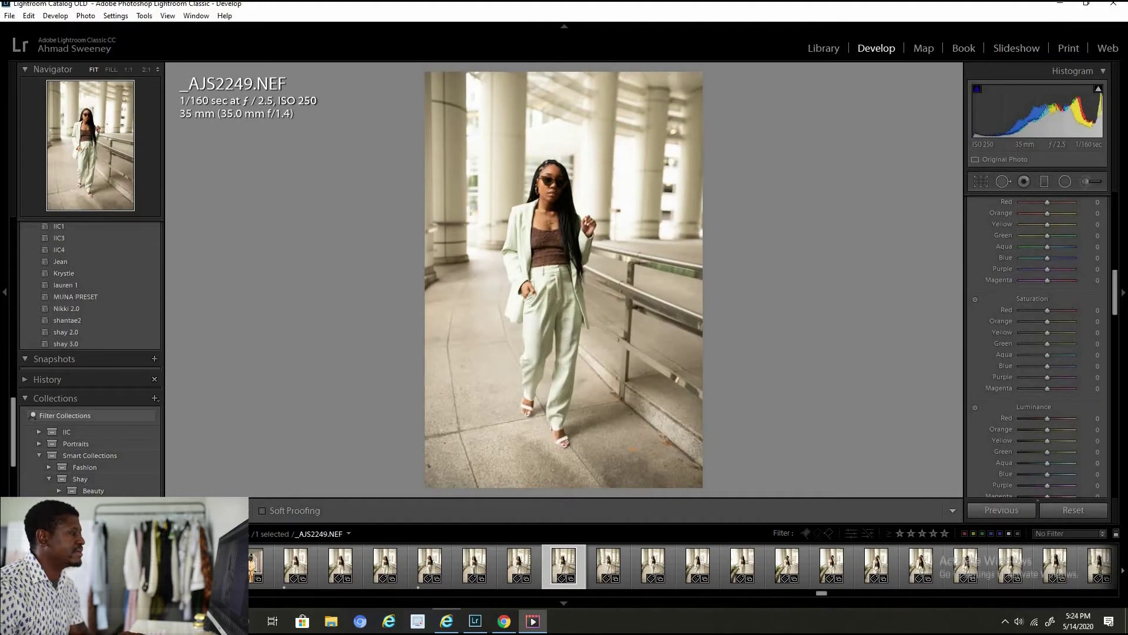
{"action": "key", "text": "Right"}
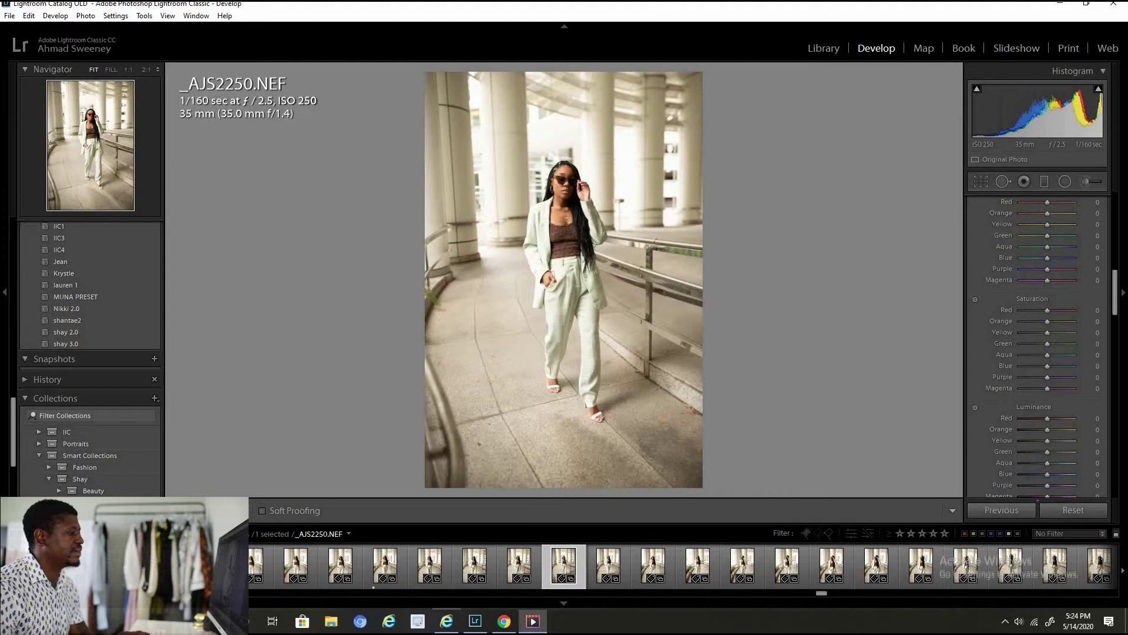
{"action": "key", "text": "Right"}
{"action": "key", "text": "Right"}
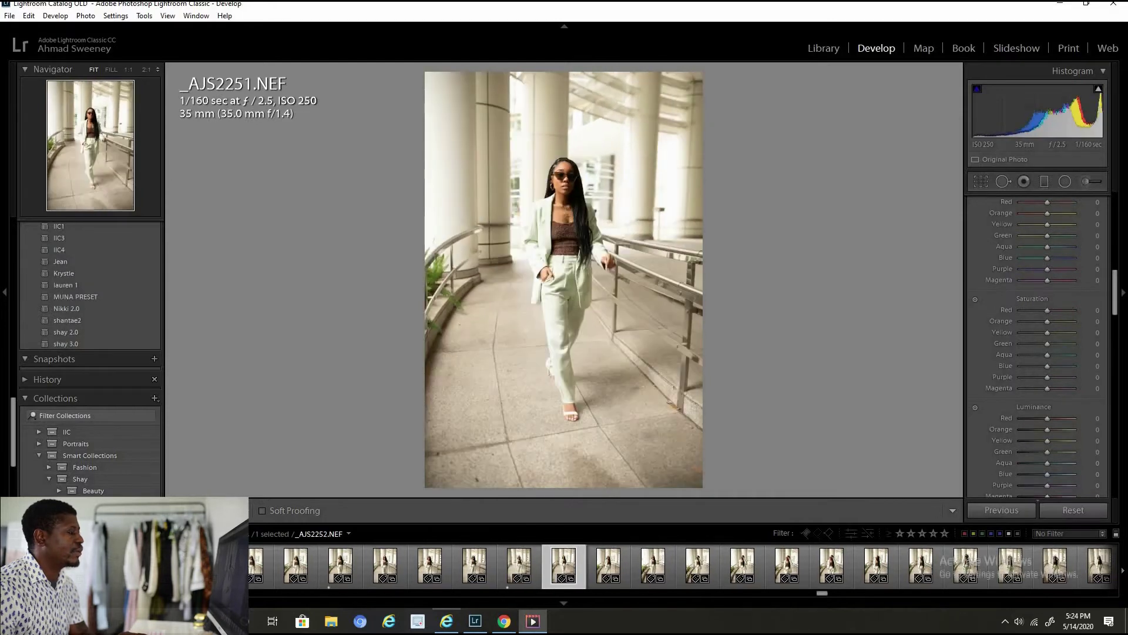
{"action": "key", "text": "bracketright"}
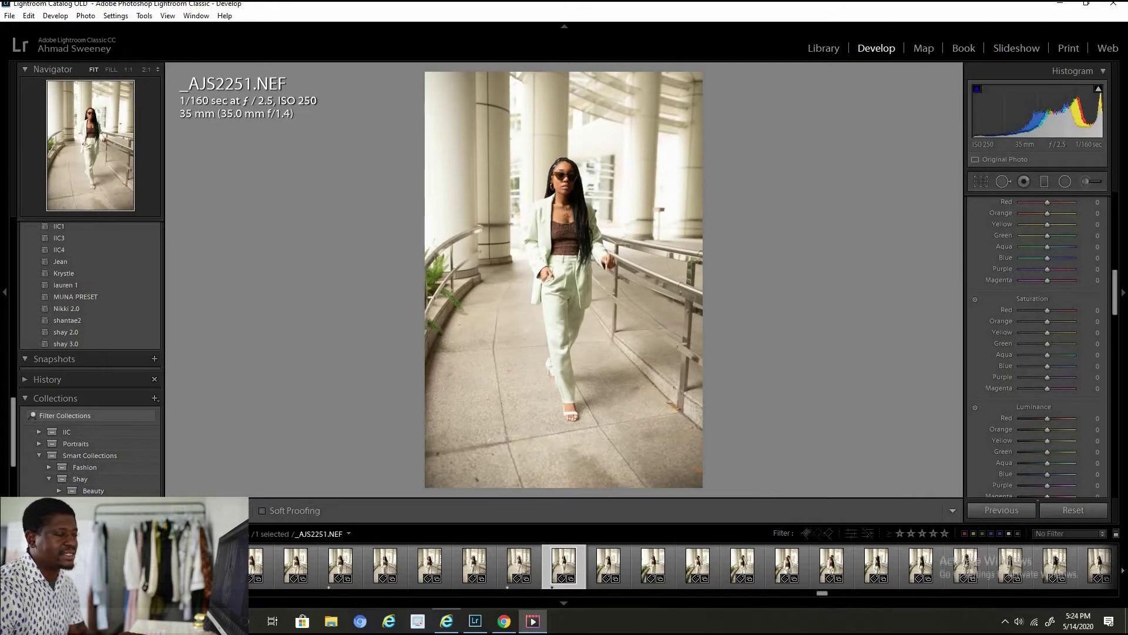
Step: Review the shots after _AJS2251.NEF and give _AJS2254.NEF a one-star rating
{"action": "key", "text": "Right"}
{"action": "key", "text": "Right"}
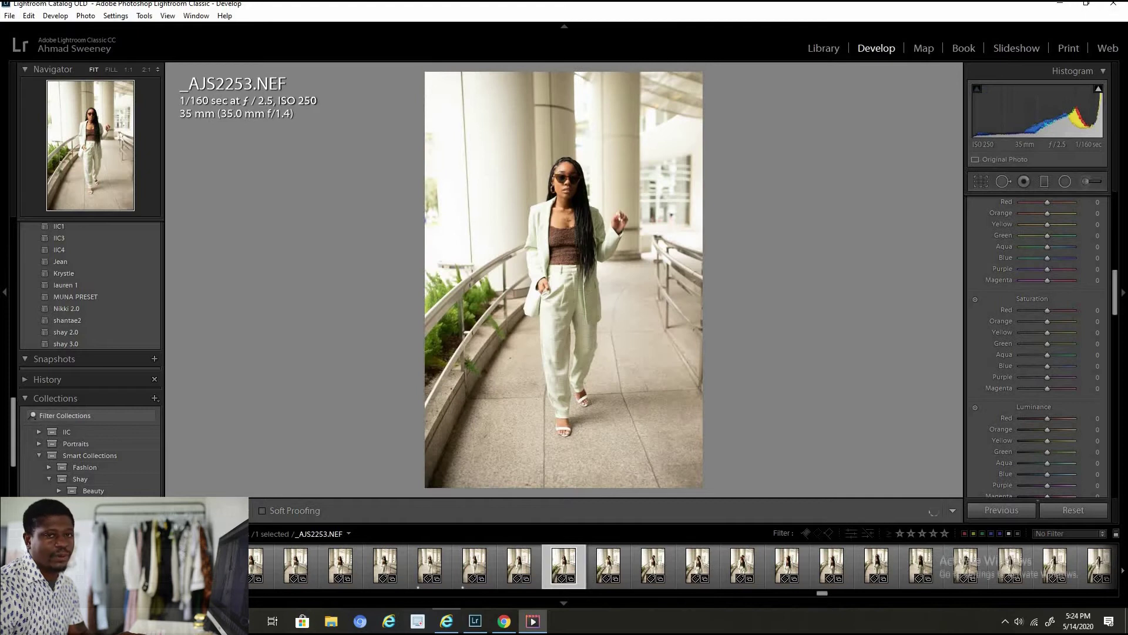
{"action": "key", "text": "Right"}
{"action": "key", "text": "bracketright"}
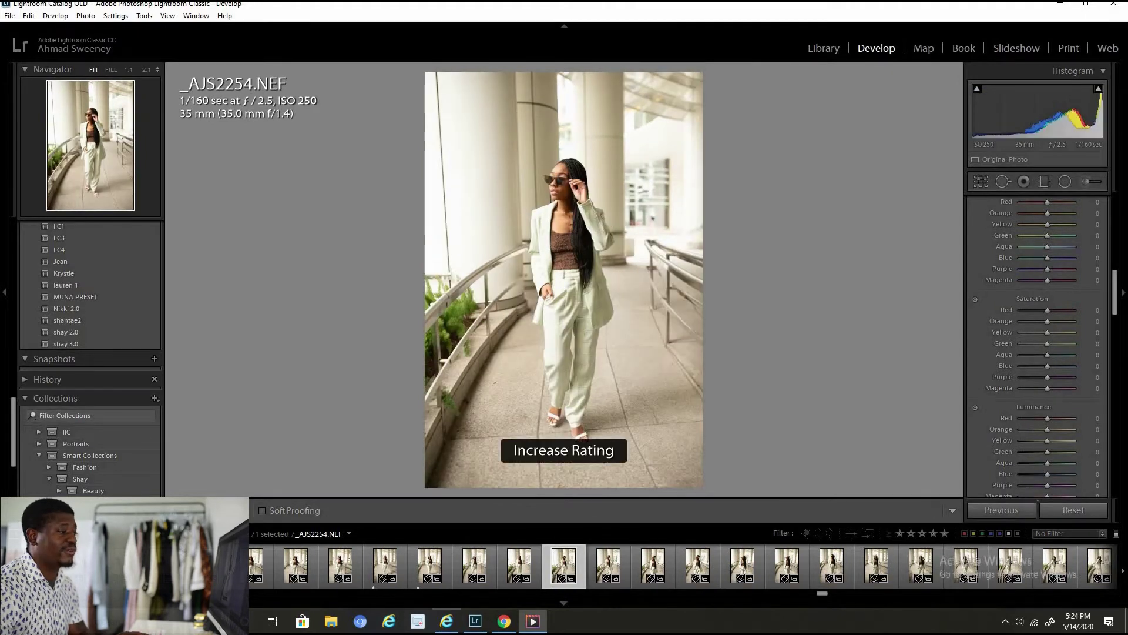
Step: Review the sunglasses-adjusting poses after _AJS2254.NEF and give one star to the best ones, starting with _AJS2256.NEF
{"action": "key", "text": "Right"}
{"action": "key", "text": "Right"}
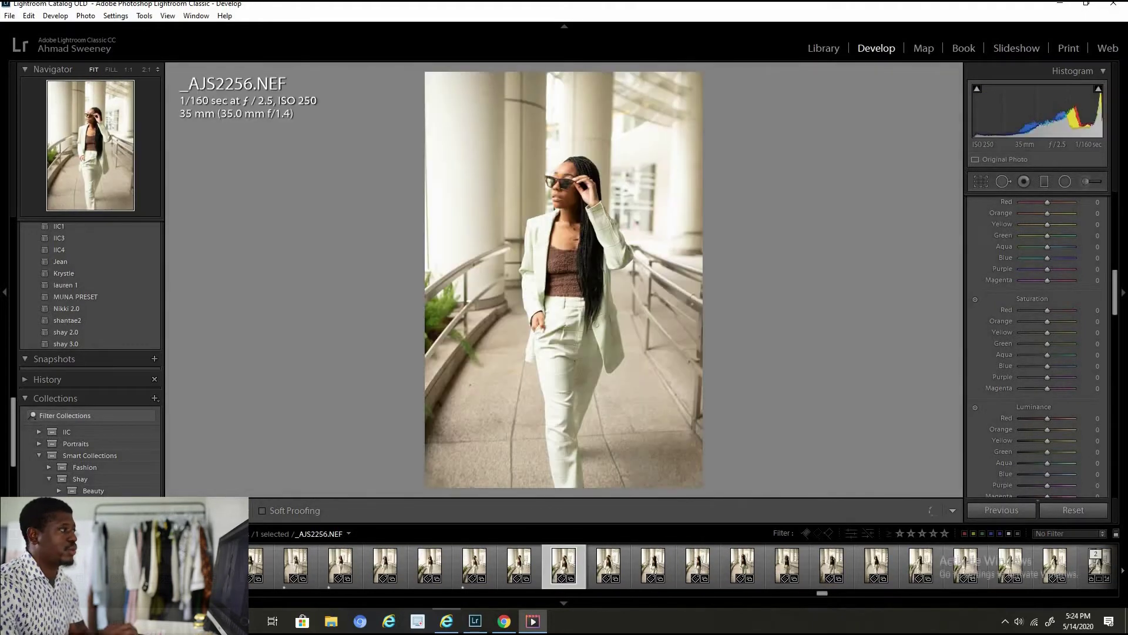
{"action": "key", "text": "Right"}
{"action": "key", "text": "Right"}
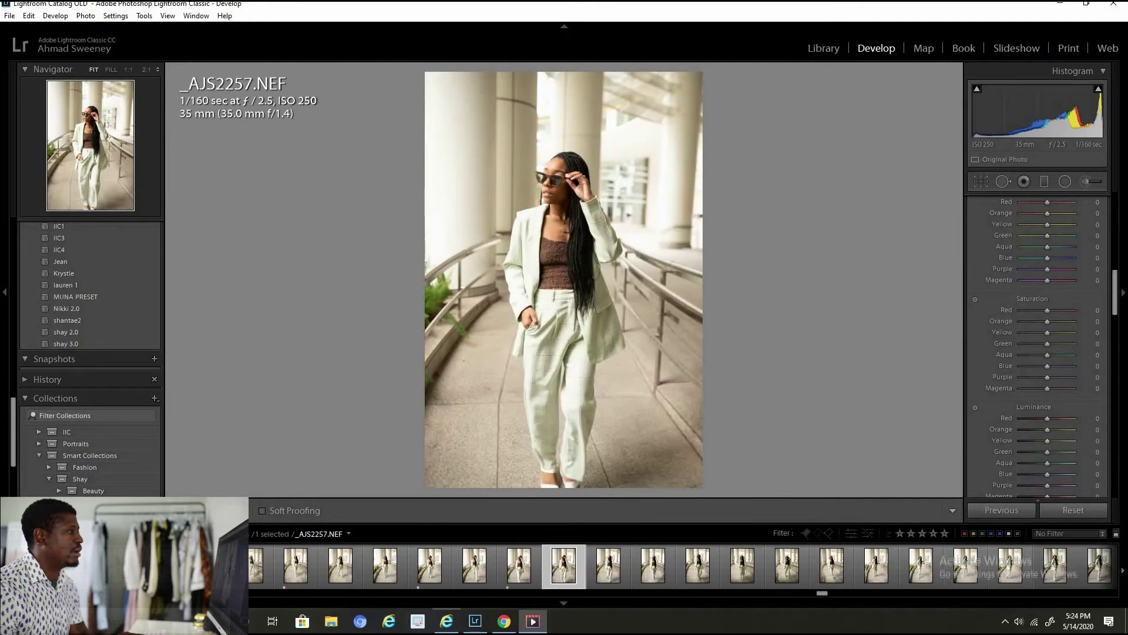
{"action": "key", "text": "bracketright"}
Step: Review the walking shots from _AJS2259.NEF past _AJS2262.NEF and give the chosen photo one star
{"action": "key", "text": "Right"}
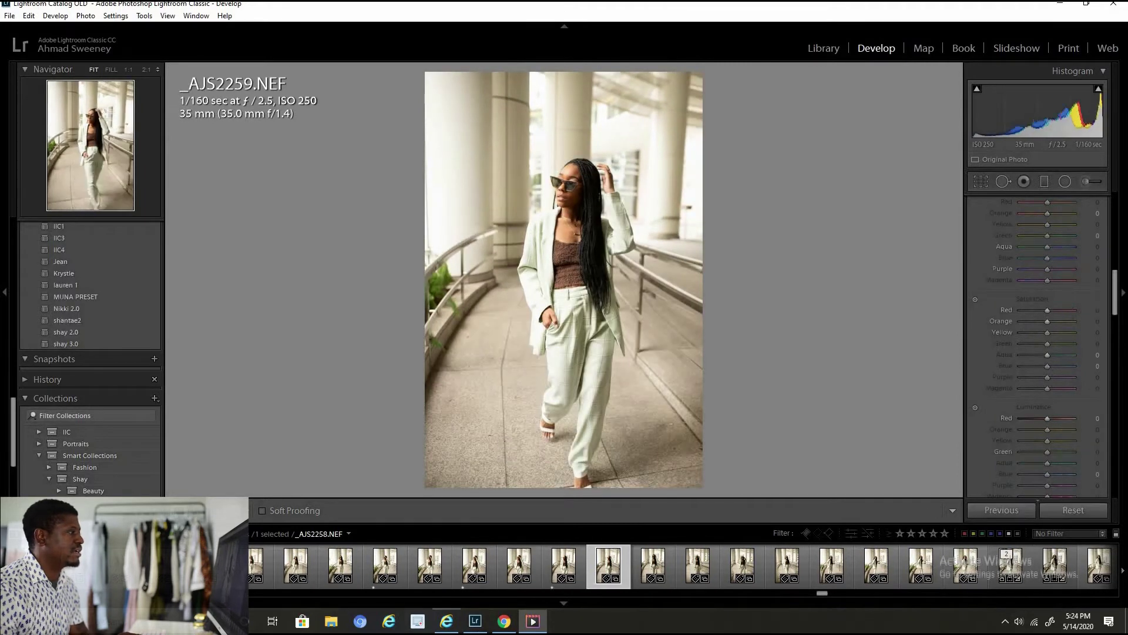
{"action": "key", "text": "Right"}
{"action": "key", "text": "Right"}
{"action": "key", "text": "Right"}
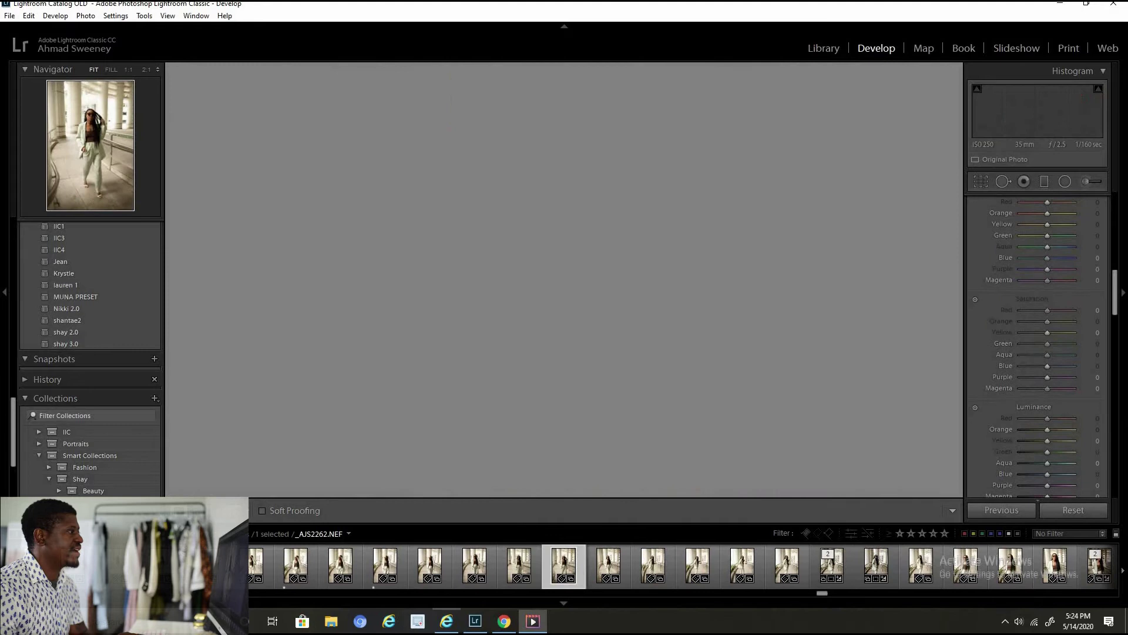
{"action": "key", "text": "bracketright"}
Step: Review the poses from _AJS2264.NEF onward and give one star to the best ones, including _AJS2268.NEF Copy 1
{"action": "key", "text": "Right"}
{"action": "key", "text": "Right"}
{"action": "key", "text": "Right"}
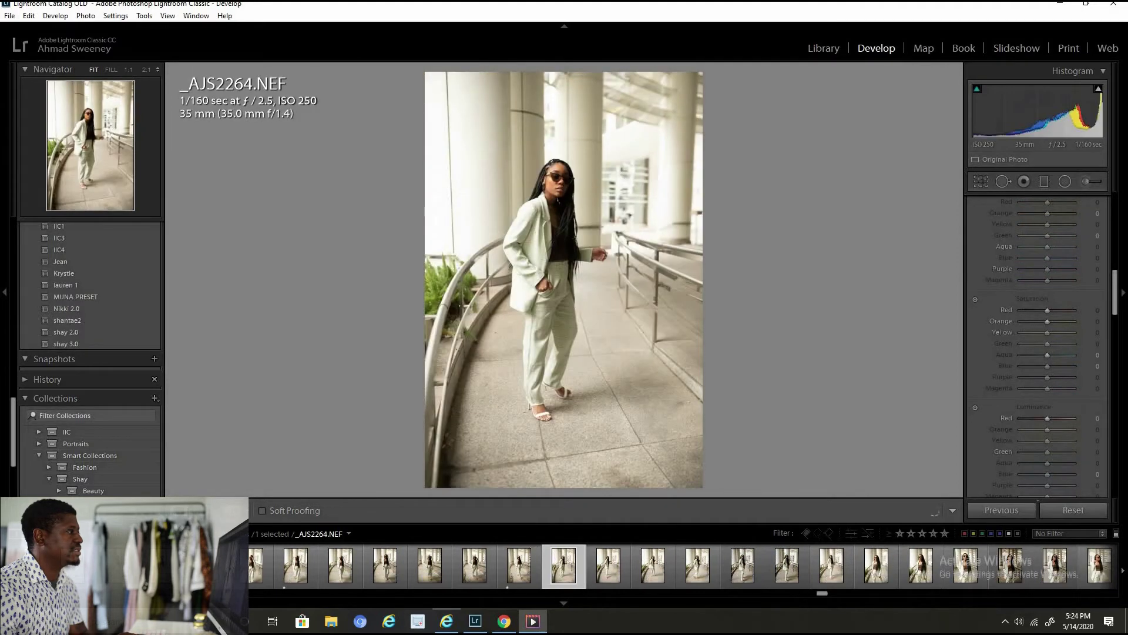
{"action": "key", "text": "bracketright"}
{"action": "key", "text": "Right"}
{"action": "key", "text": "Right"}
{"action": "key", "text": "Right"}
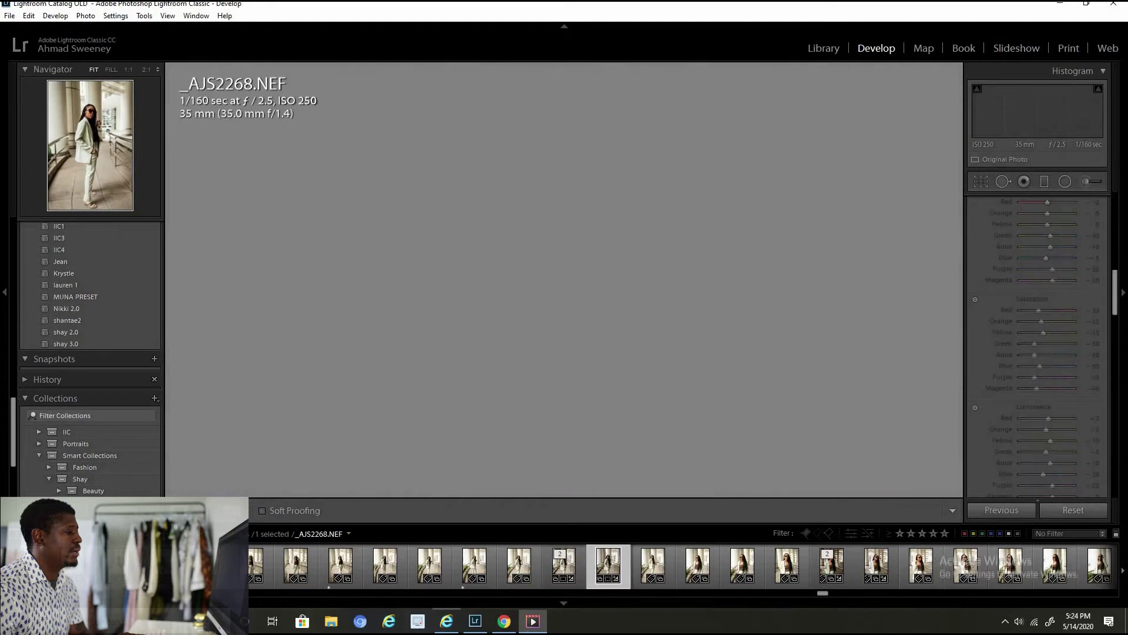
{"action": "key", "text": "bracketright"}
Step: Review the closer shots after _AJS2268.NEF Copy 1 and give _AJS2273.NEF a one-star rating
{"action": "key", "text": "Right"}
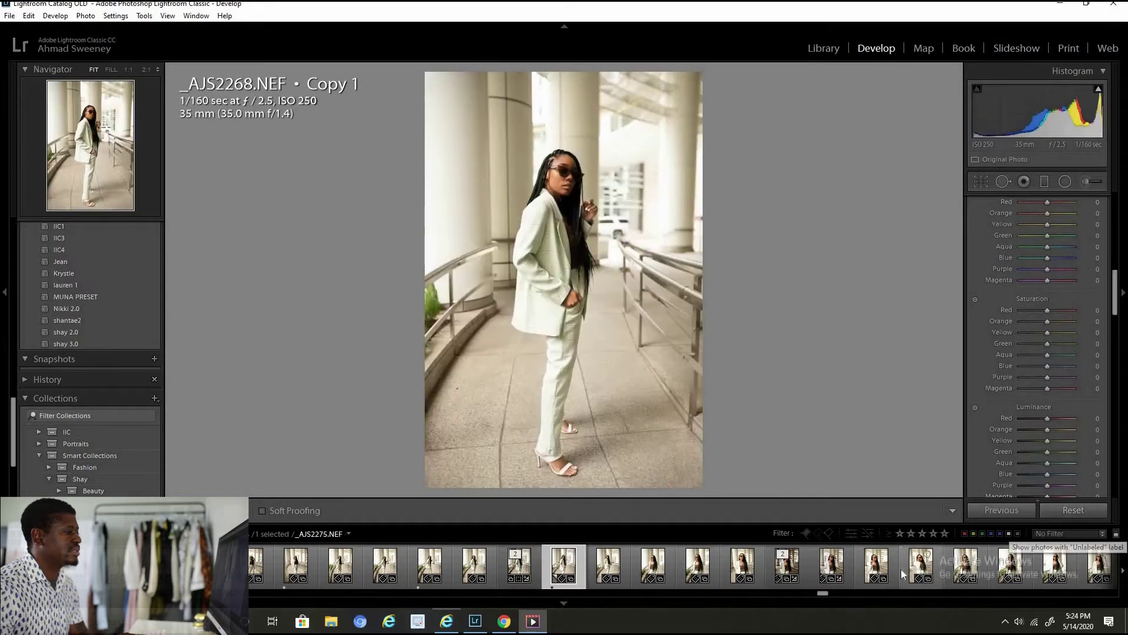
{"action": "key", "text": "Right"}
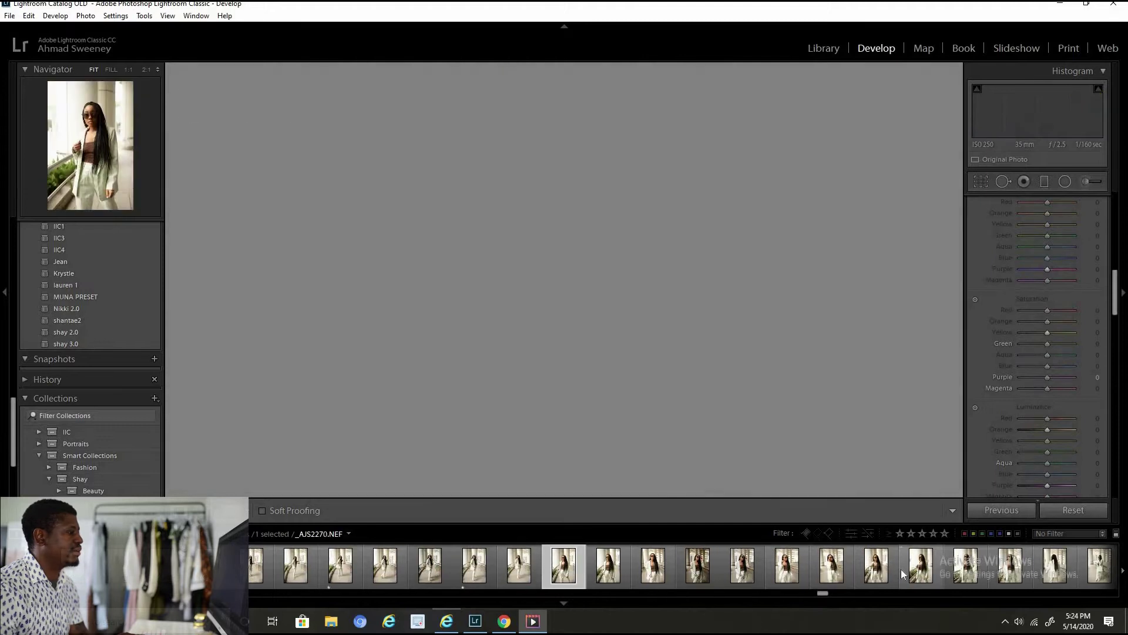
{"action": "key", "text": "Right"}
{"action": "key", "text": "Right"}
{"action": "key", "text": "Right"}
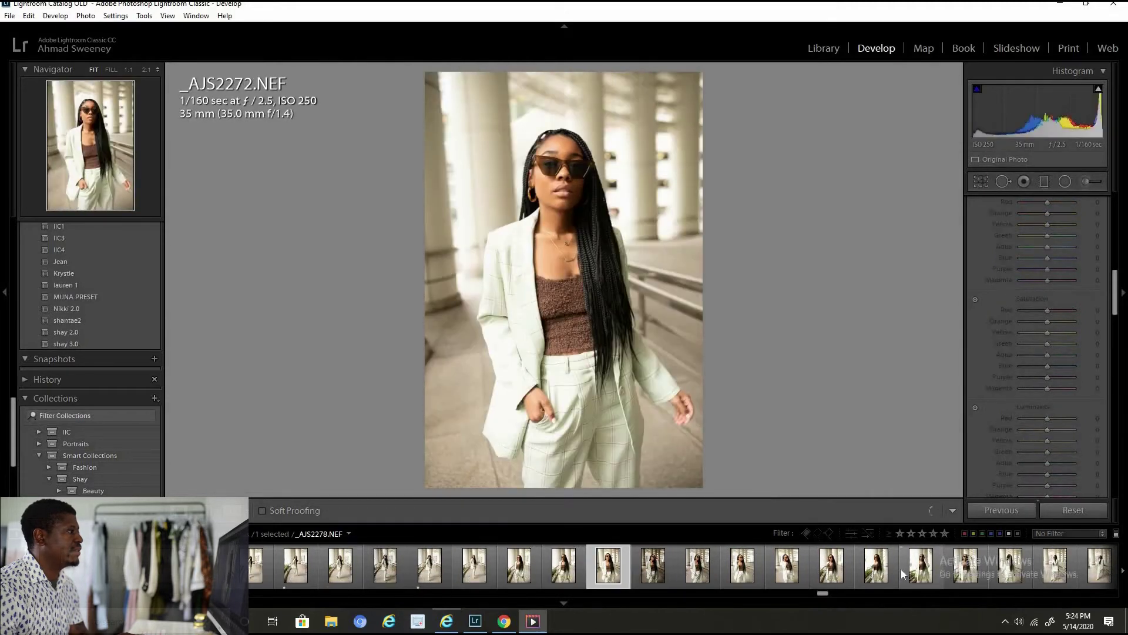
{"action": "key", "text": "bracketright"}
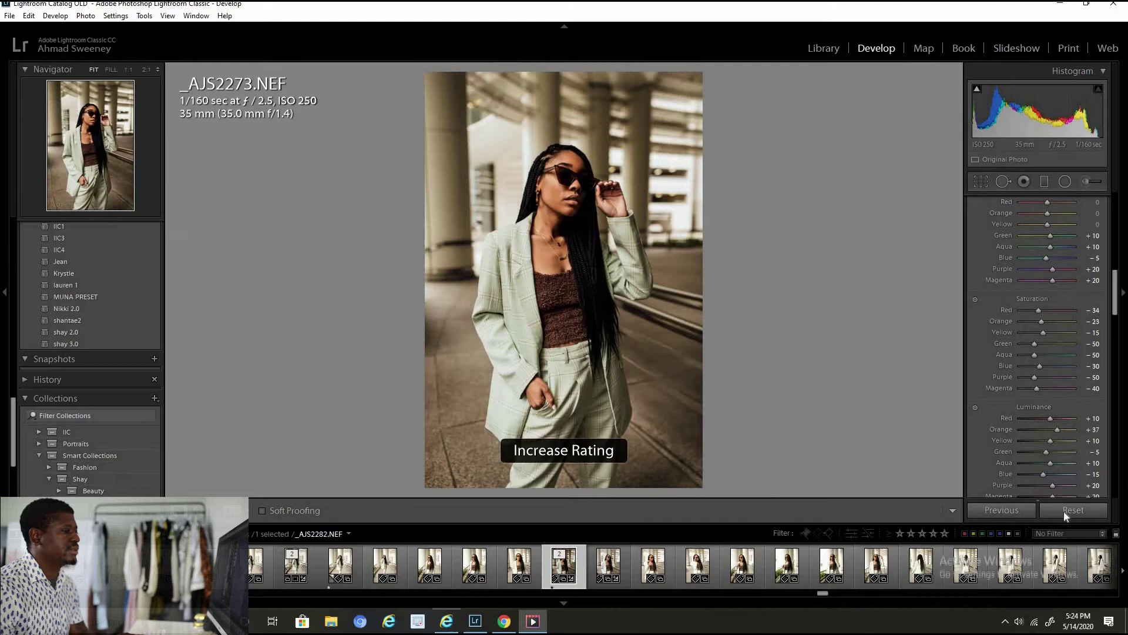
Step: Review the close-up shots following _AJS2273.NEF, through _AJS2275.NEF
{"action": "key", "text": "ctrl+apostrophe"}
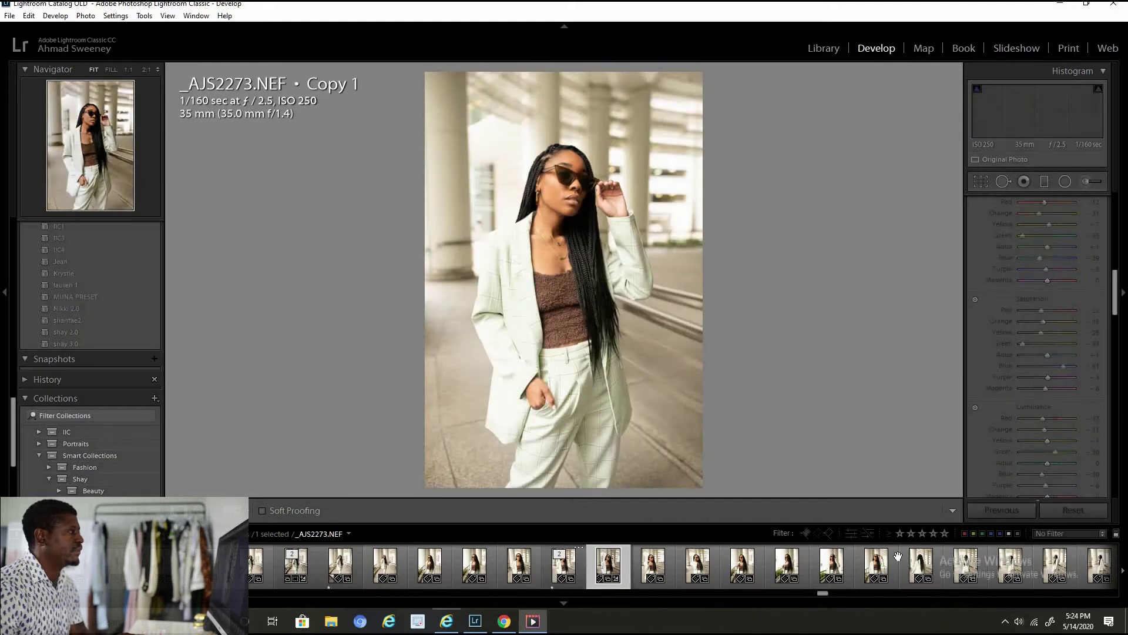
{"action": "key", "text": "Right"}
{"action": "key", "text": "Right"}
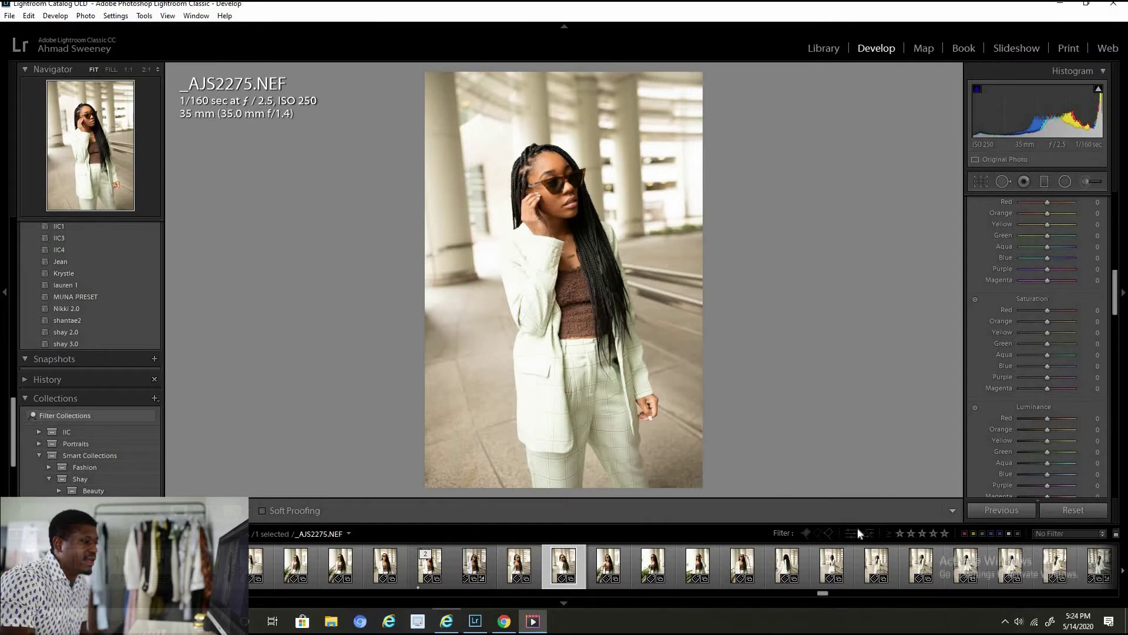
Step: Filter the catalog to photos rated one star and higher and browse the filmstrip for the green-suit shots
{"action": "left_click", "coordinate": [899, 535]}
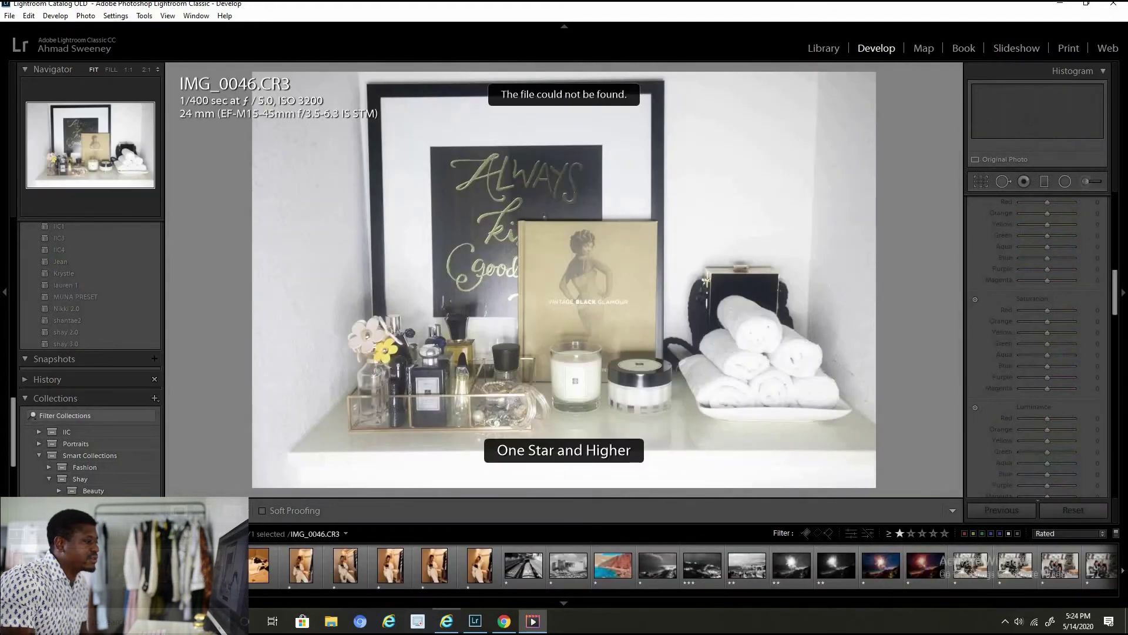
{"action": "scroll", "coordinate": [653, 566], "scroll_direction": "down", "scroll_amount": 10}
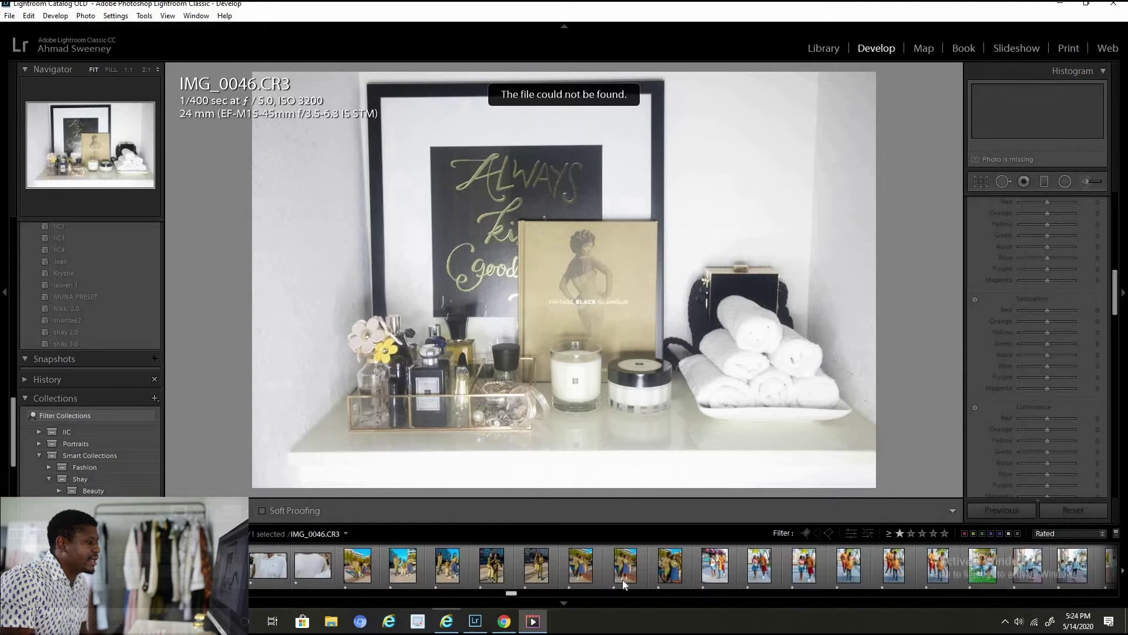
{"action": "scroll", "coordinate": [683, 582], "scroll_direction": "down", "scroll_amount": 10}
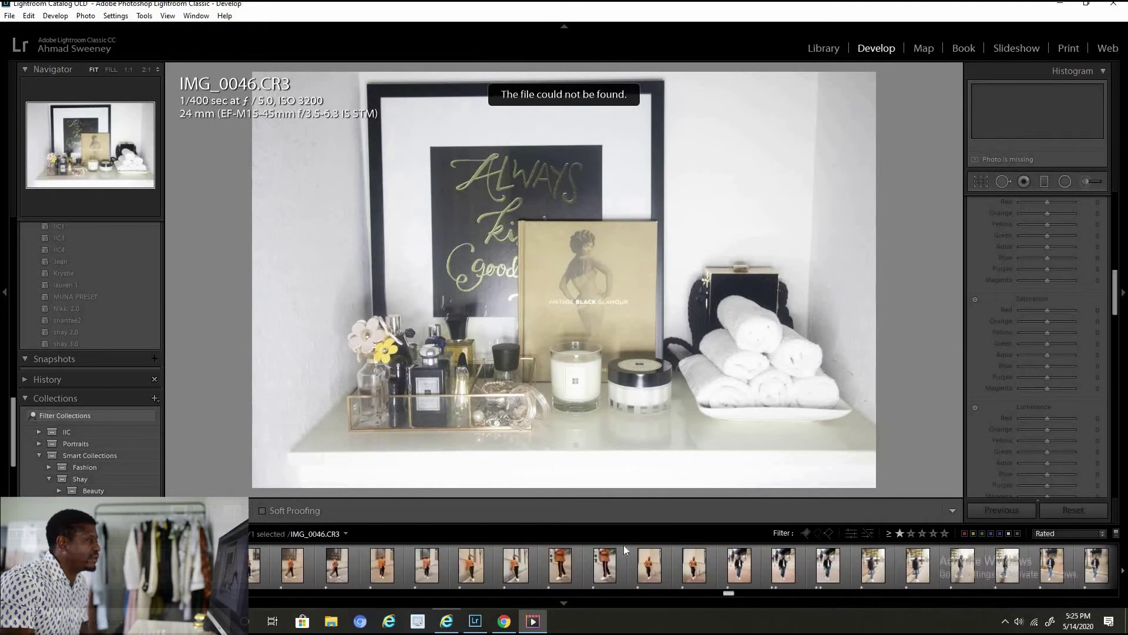
{"action": "scroll", "coordinate": [113, 422], "scroll_direction": "down", "scroll_amount": 1}
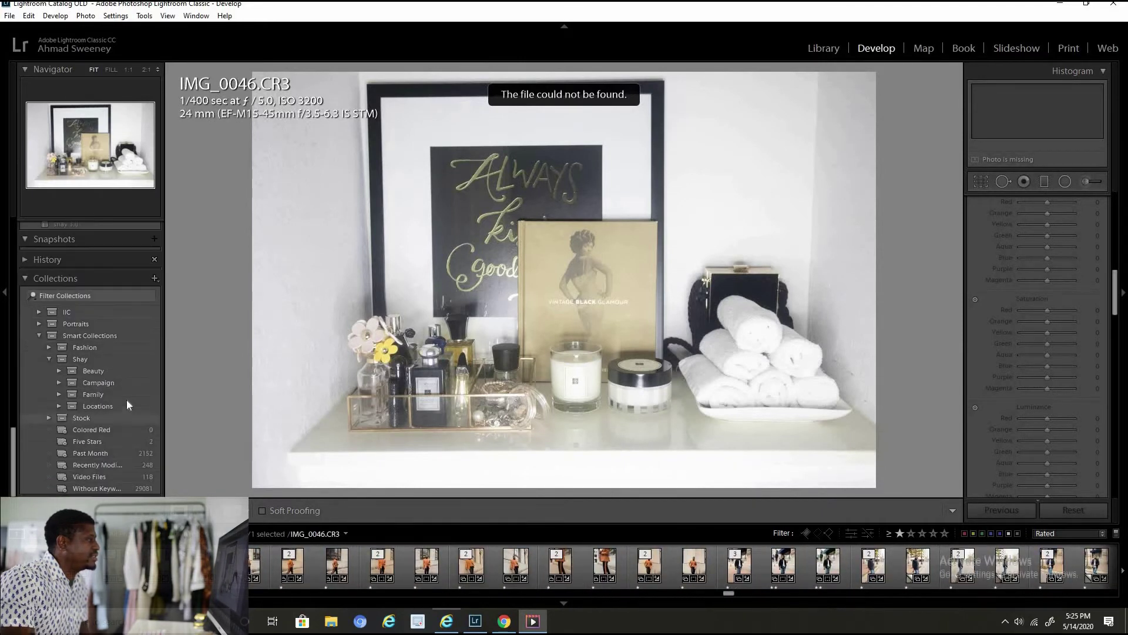
Step: Show only photos rated one star and higher in the Downtown collection under Locations, and open the green-suit shot _AJS2243.NEF
{"action": "left_click", "coordinate": [59, 406]}
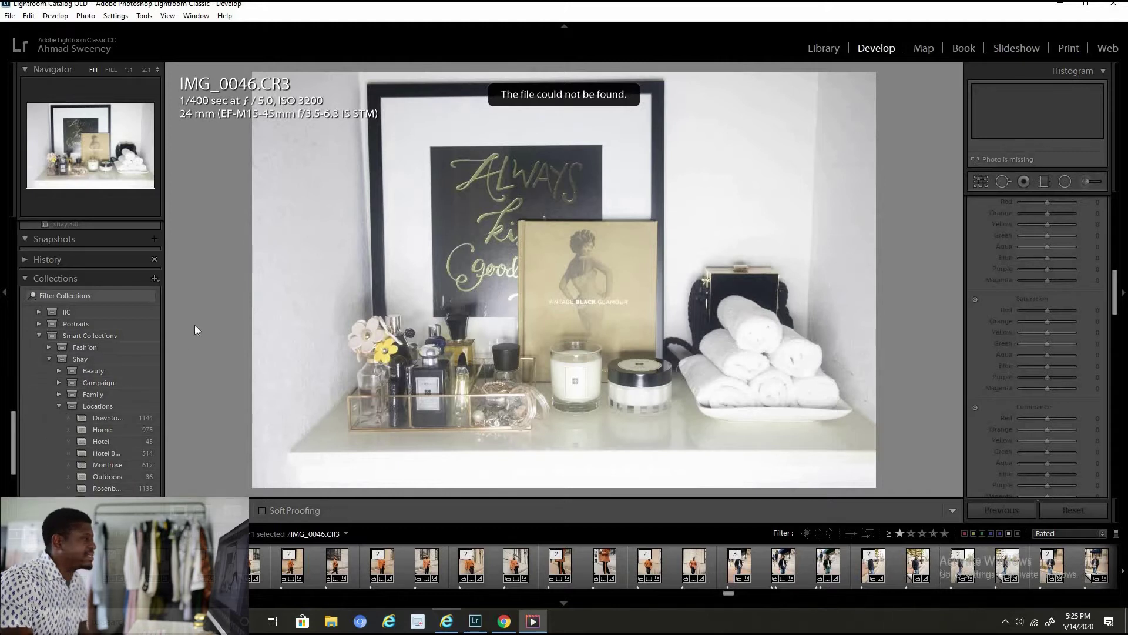
{"action": "left_click", "coordinate": [118, 418]}
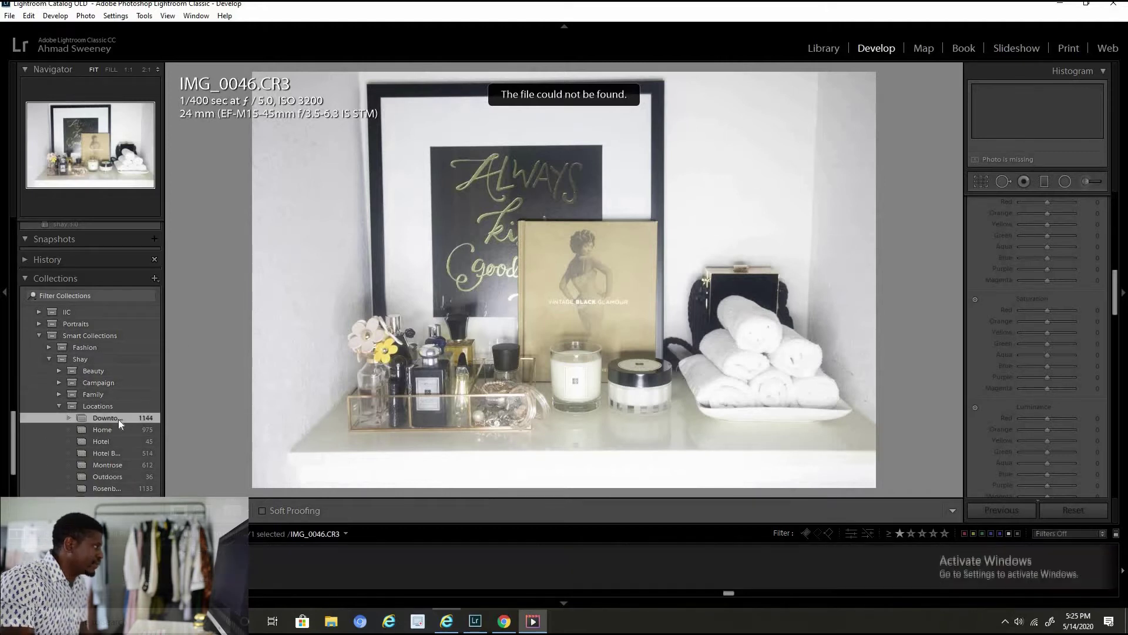
{"action": "left_click", "coordinate": [900, 534]}
{"action": "scroll", "coordinate": [349, 592], "scroll_direction": "down", "scroll_amount": 1}
{"action": "left_click_drag", "start_coordinate": [349, 591], "coordinate": [731, 592]}
{"action": "left_click_drag", "start_coordinate": [799, 598], "coordinate": [1057, 583]}
{"action": "left_click", "coordinate": [495, 566]}
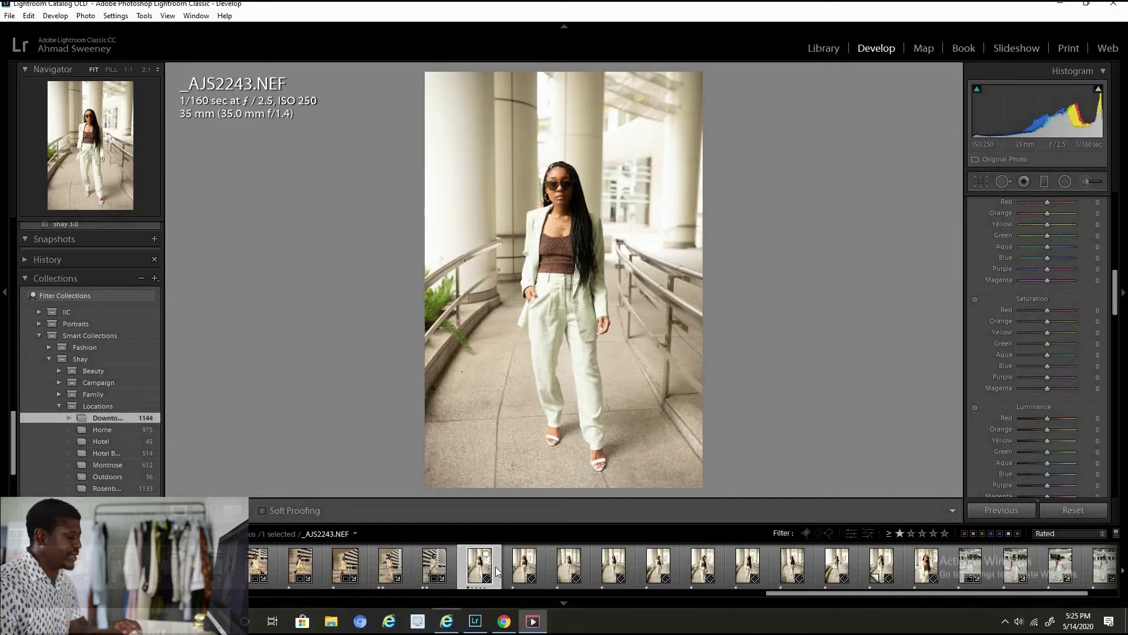
Step: Review the one-star green-suit photos from _AJS2243.NEF onward and raise _AJS2263.NEF to two stars
{"action": "key", "text": "Right"}
{"action": "key", "text": "Right"}
{"action": "key", "text": "Right"}
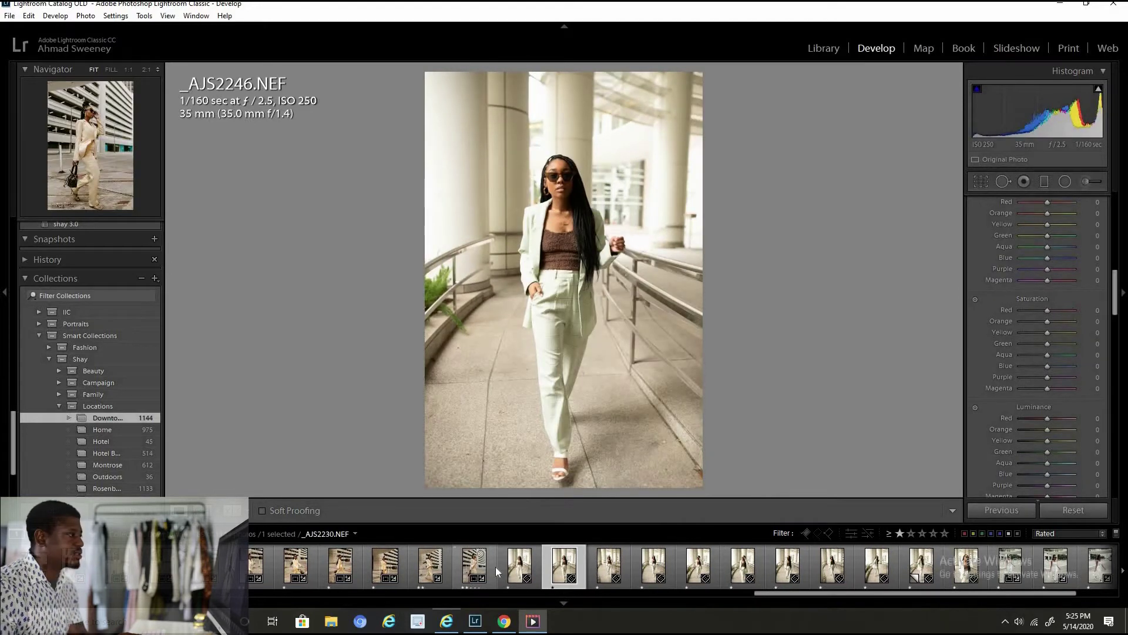
{"action": "key", "text": "Right"}
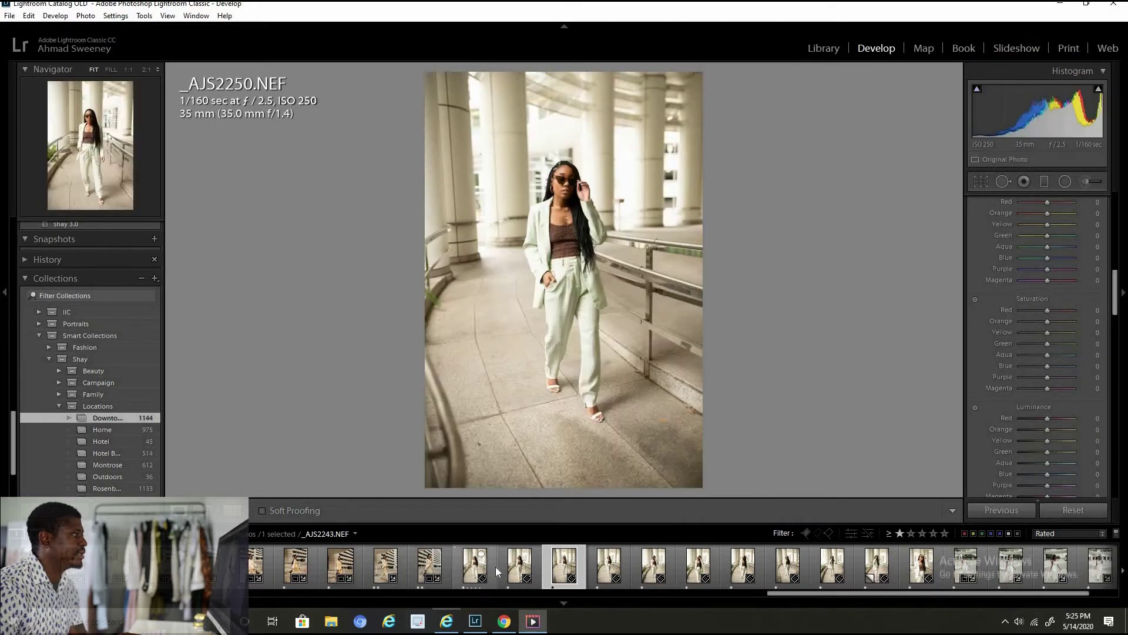
{"action": "key", "text": "Right"}
{"action": "key", "text": "Right"}
{"action": "key", "text": "Right"}
{"action": "key", "text": "Right"}
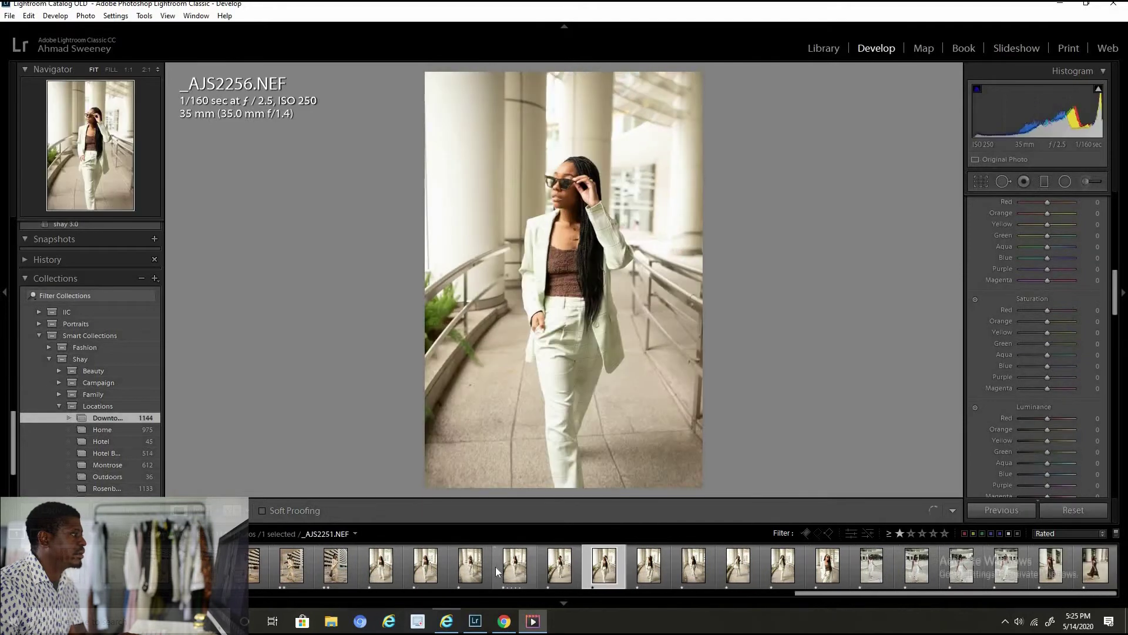
{"action": "key", "text": "Right"}
{"action": "key", "text": "Right"}
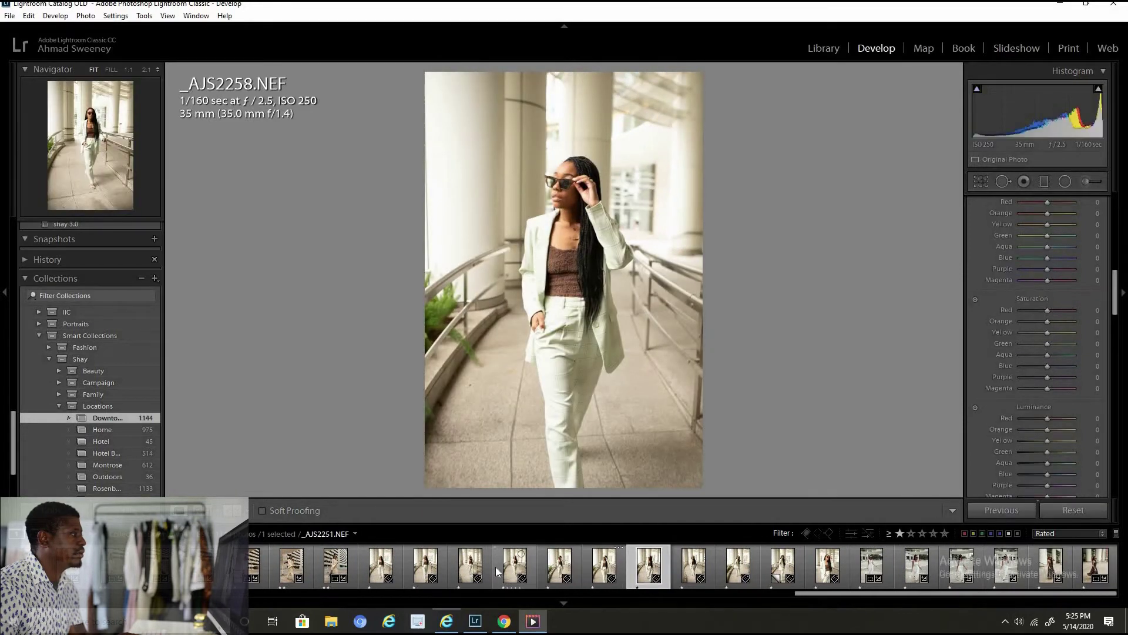
{"action": "key", "text": "]"}
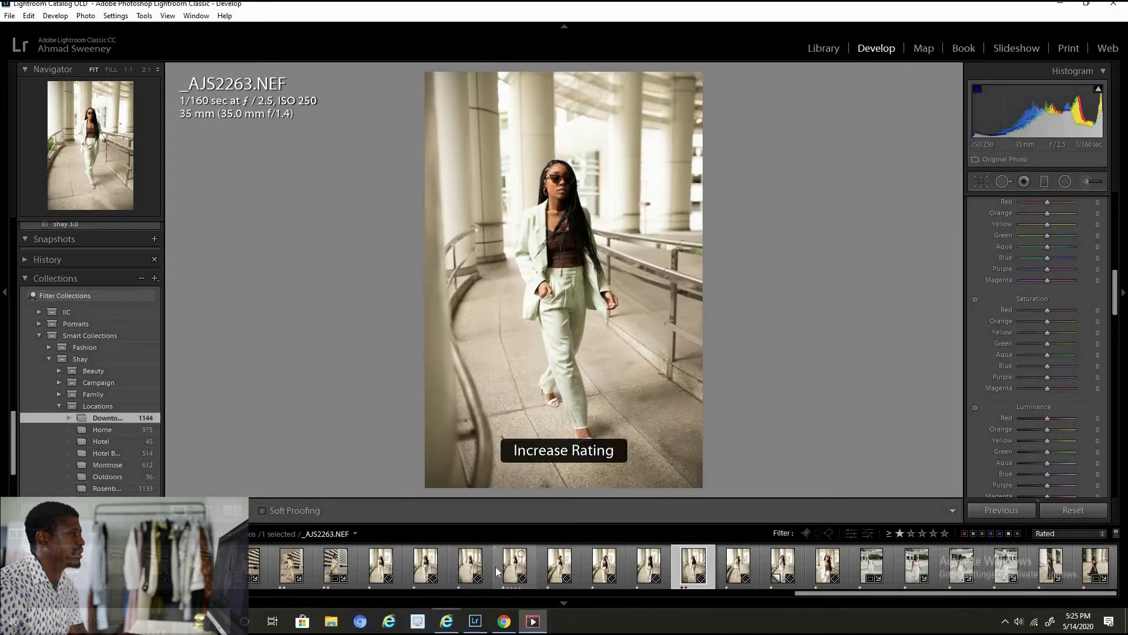
Step: Check the shots through _AJS2268.NEF Copy 1, go back over the earlier ones and raise _AJS2246.NEF to two stars
{"action": "key", "text": "Right"}
{"action": "key", "text": "Right"}
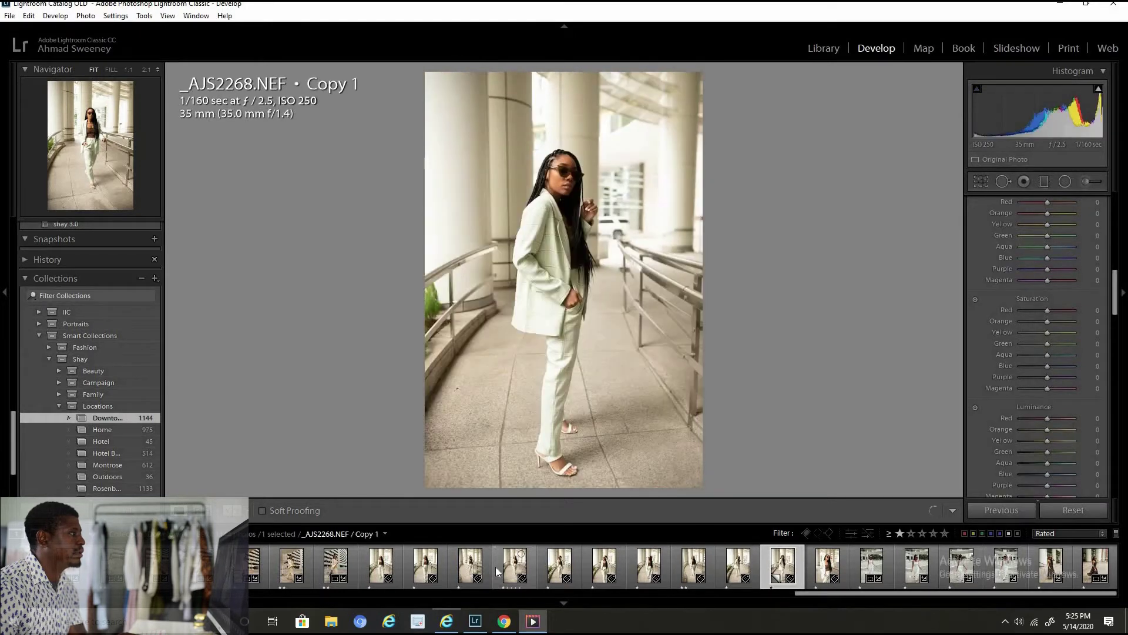
{"action": "key", "text": "Left"}
{"action": "key", "text": "Left"}
{"action": "key", "text": "Left"}
{"action": "key", "text": "Left"}
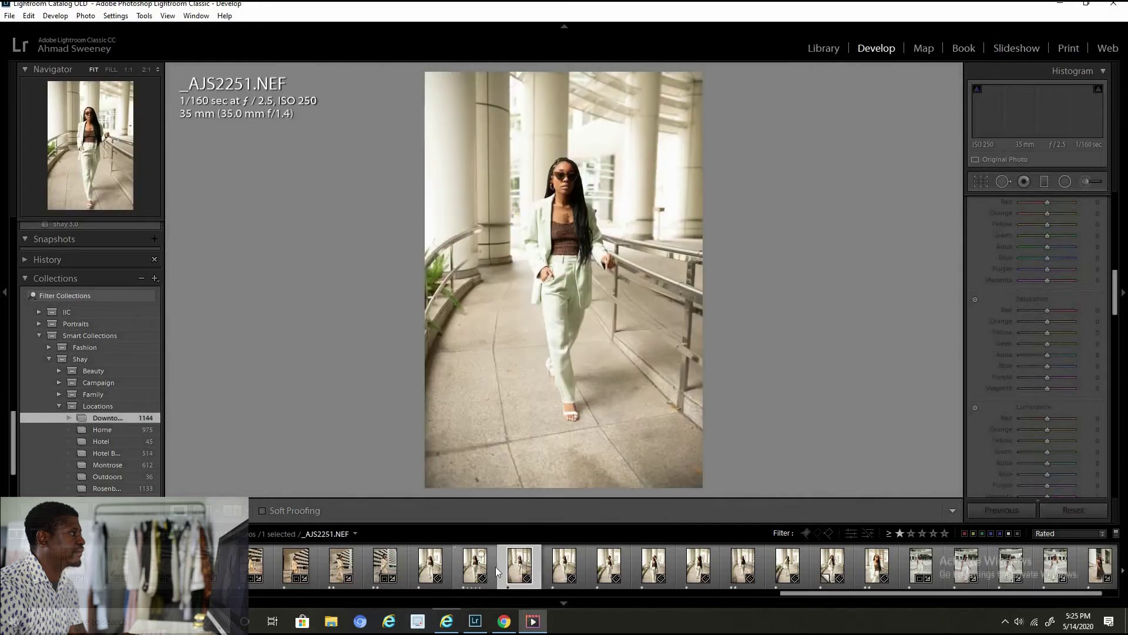
{"action": "key", "text": "Left"}
{"action": "key", "text": "Left"}
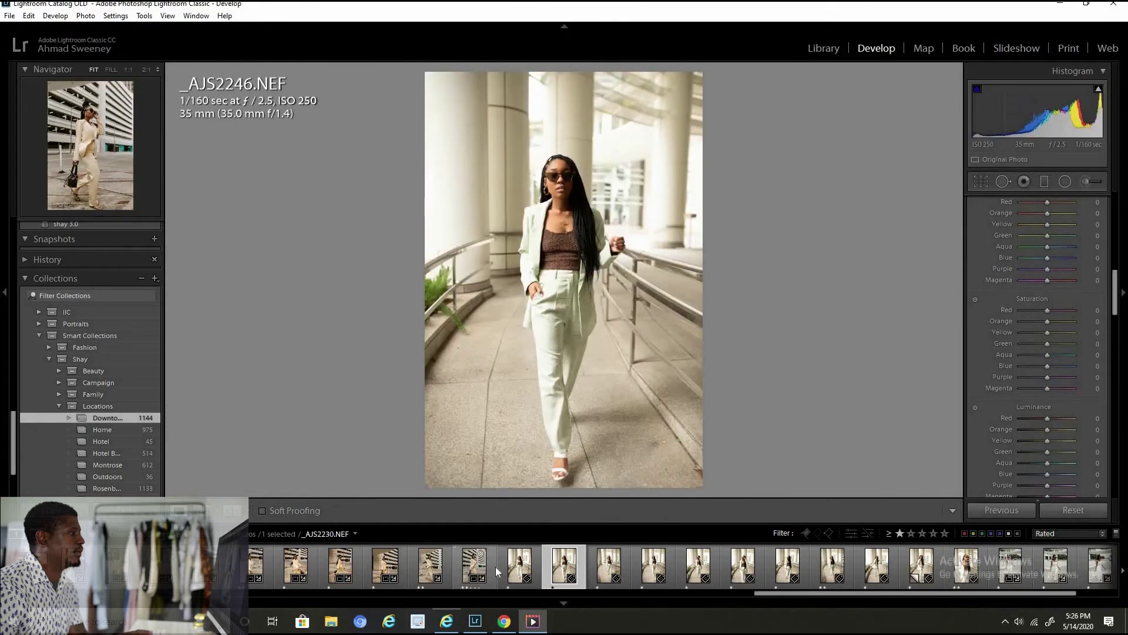
{"action": "key", "text": "bracketright"}
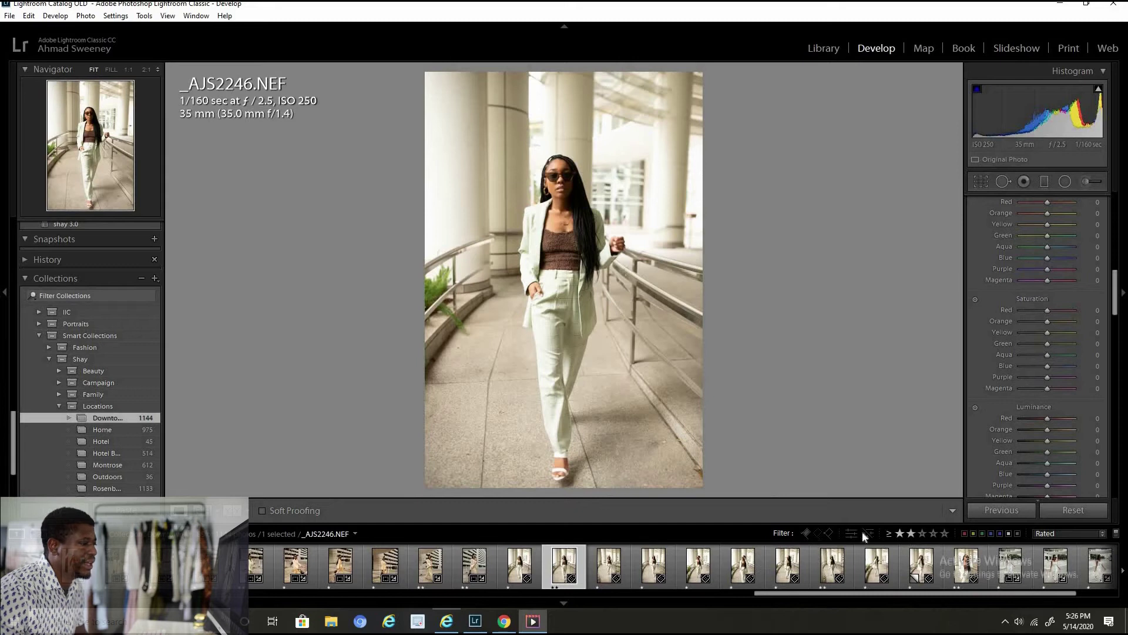
Step: Filter the collection to two stars and higher and apply the Sweenshots2 preset to _AJS2246.NEF
{"action": "left_click", "coordinate": [912, 534]}
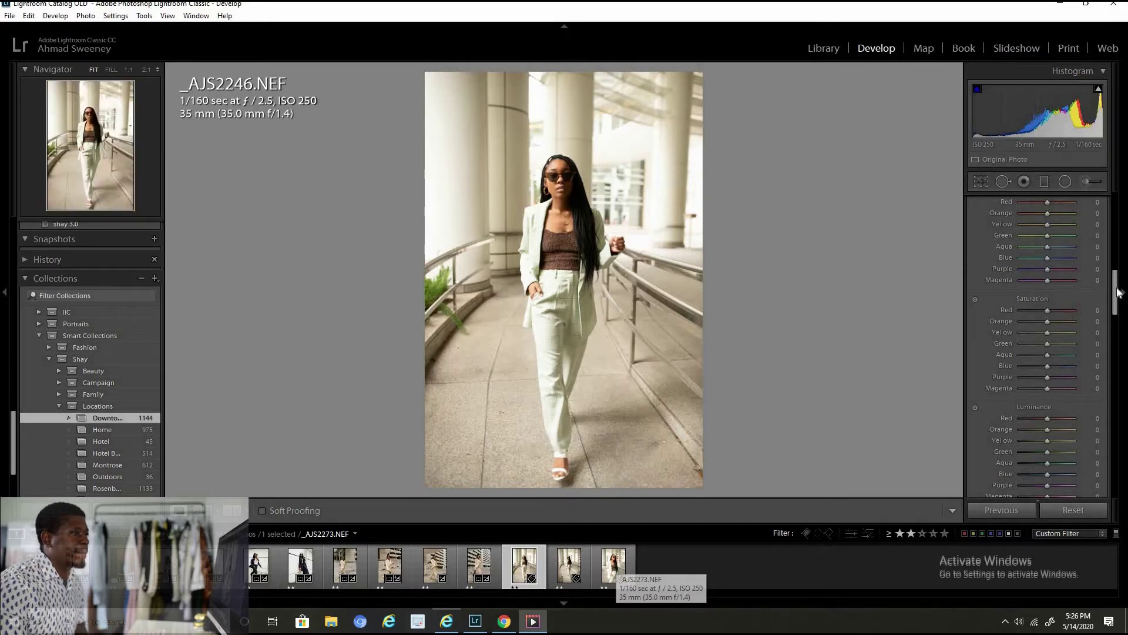
{"action": "scroll", "coordinate": [1120, 203], "scroll_direction": "up", "scroll_amount": 5}
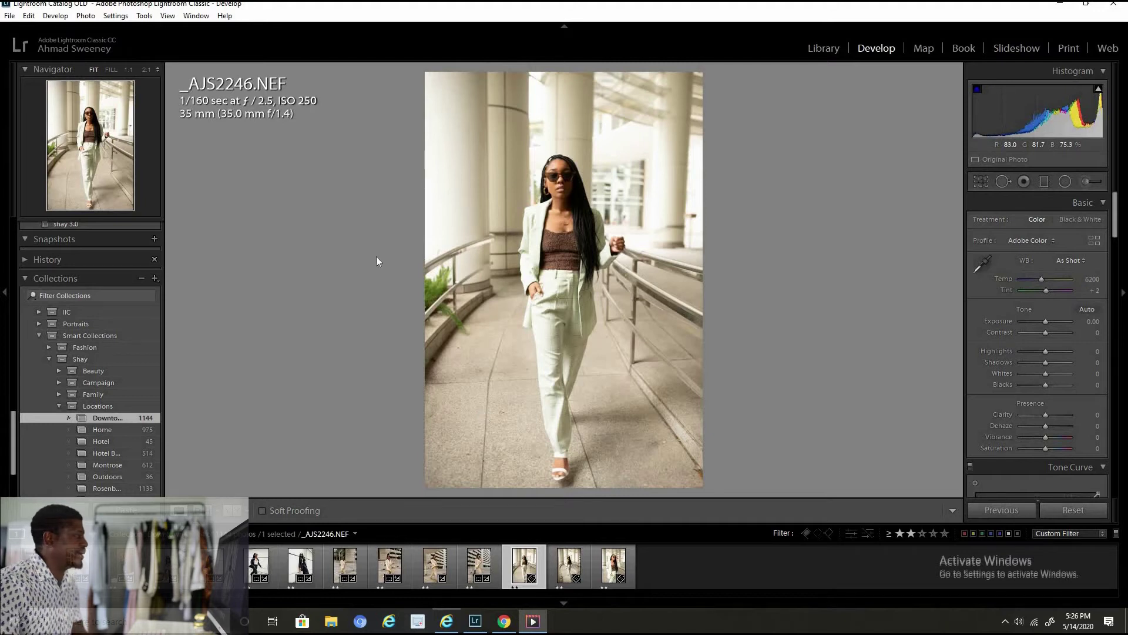
{"action": "scroll", "coordinate": [42, 321], "scroll_direction": "up", "scroll_amount": 2}
{"action": "scroll", "coordinate": [45, 322], "scroll_direction": "up", "scroll_amount": 5}
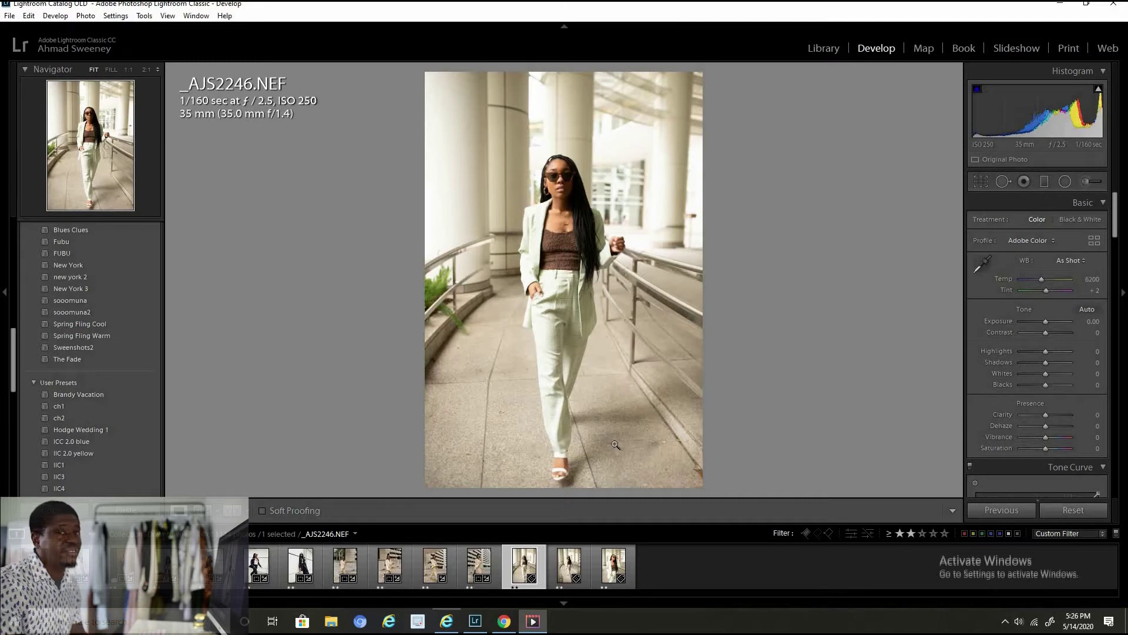
{"action": "left_click", "coordinate": [76, 349]}
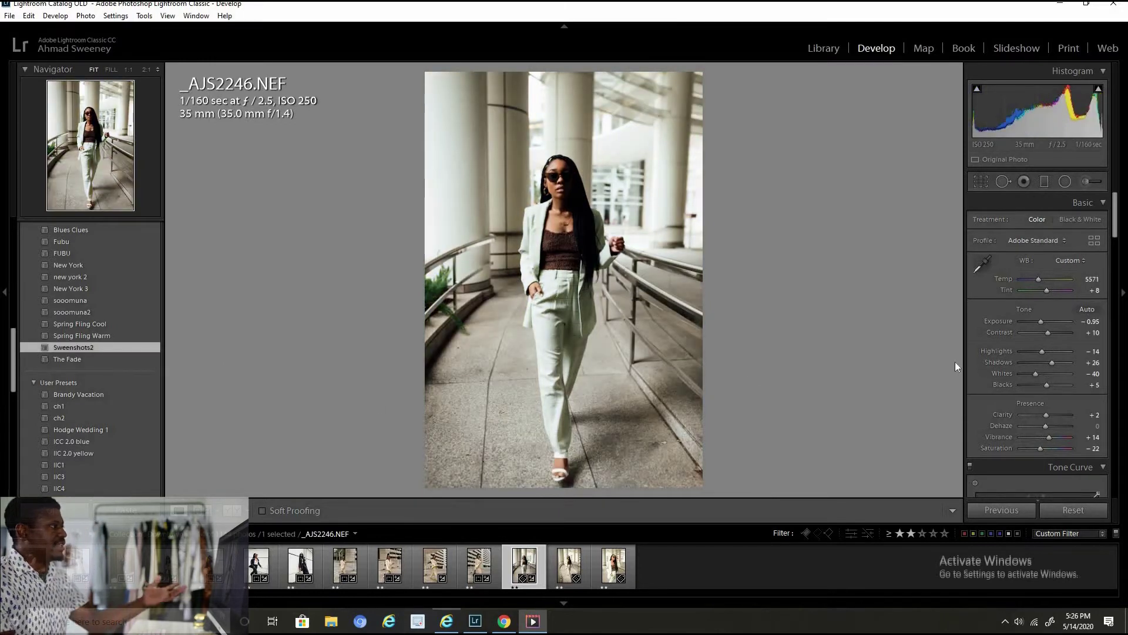
Step: Compare the before and after versions of _AJS2246.NEF several times, ending on the edited version
{"action": "key", "text": "backslash"}
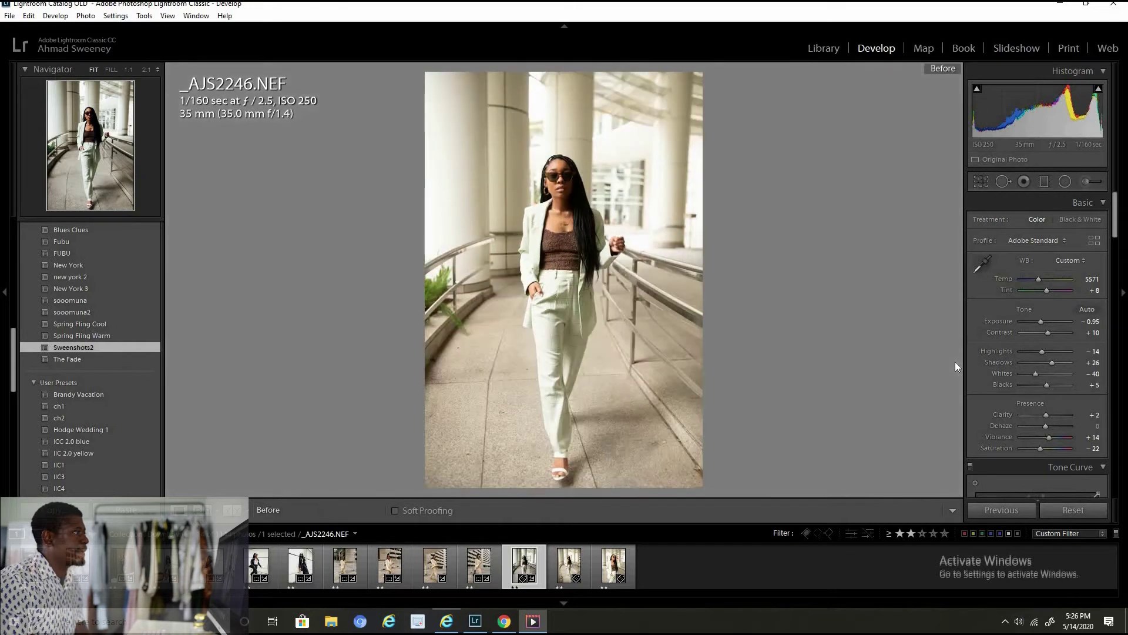
{"action": "key", "text": "backslash"}
{"action": "key", "text": "backslash"}
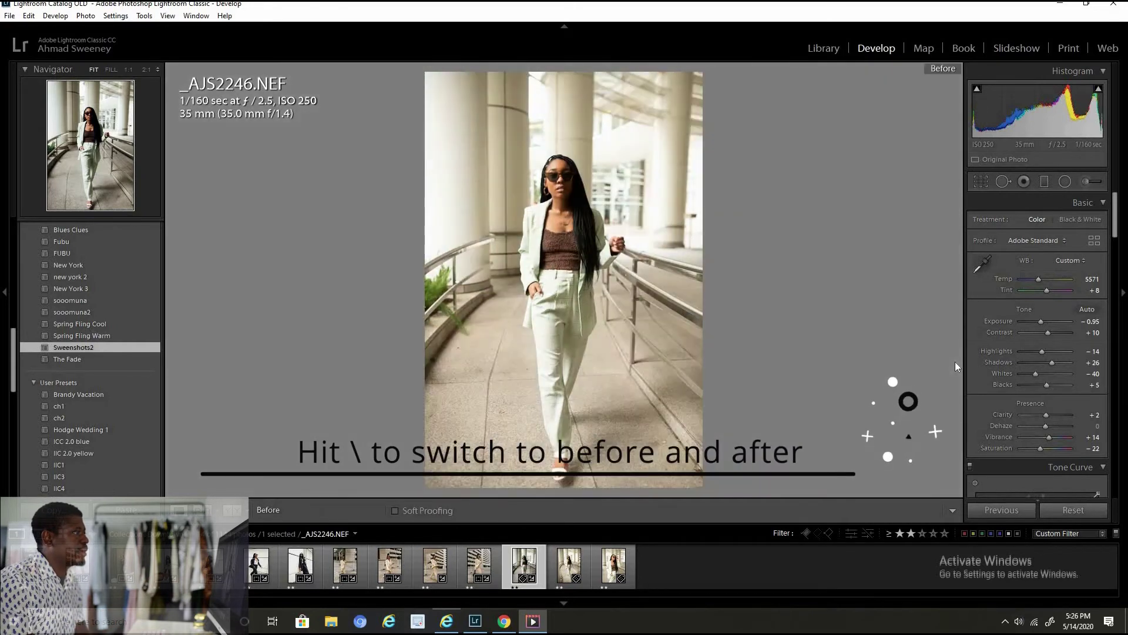
{"action": "key", "text": "backslash"}
{"action": "key", "text": "backslash"}
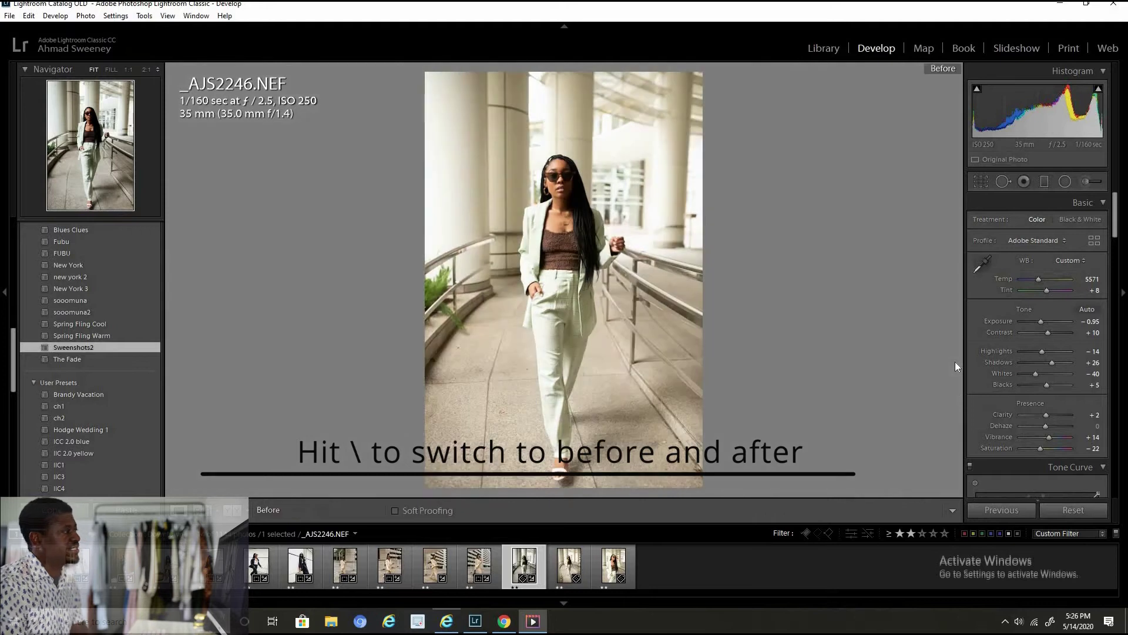
{"action": "key", "text": "backslash"}
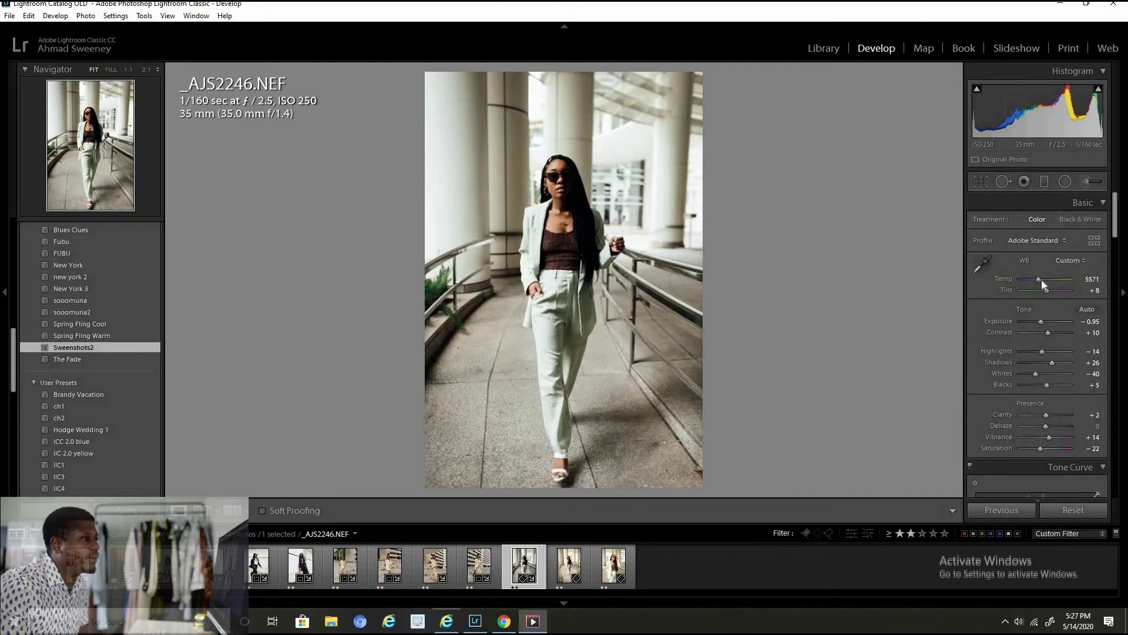
Step: Set the photo's Temp to 6167, Shadows to +64 and Blacks to +21
{"action": "left_click_drag", "start_coordinate": [1037, 280], "coordinate": [1040, 279]}
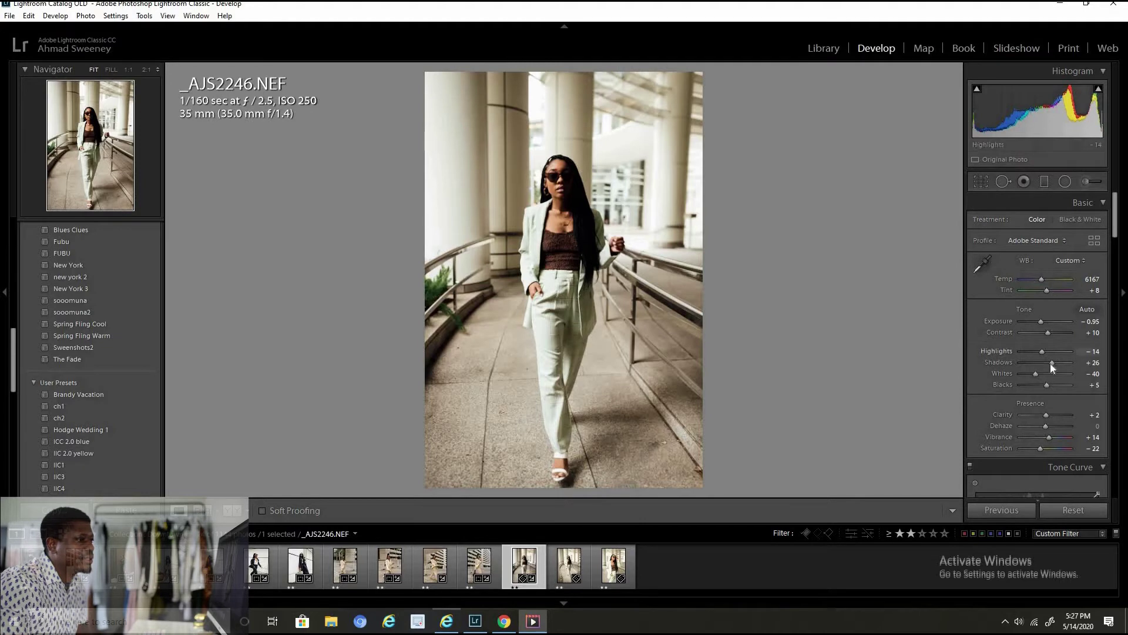
{"action": "left_click_drag", "start_coordinate": [1056, 362], "coordinate": [1060, 361]}
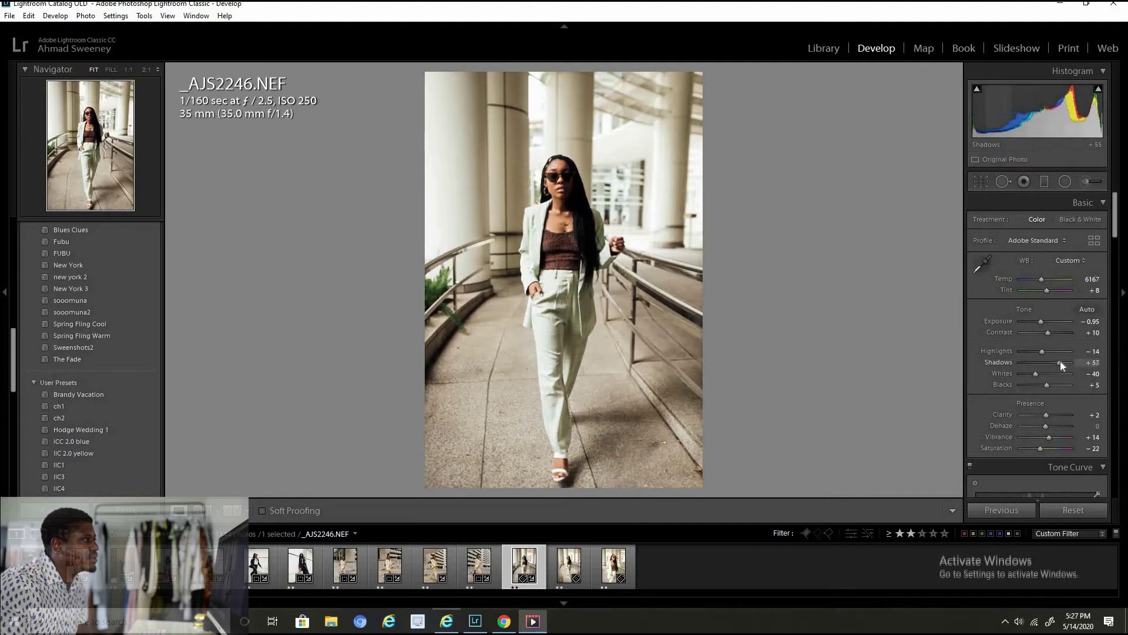
{"action": "left_click", "coordinate": [1051, 386]}
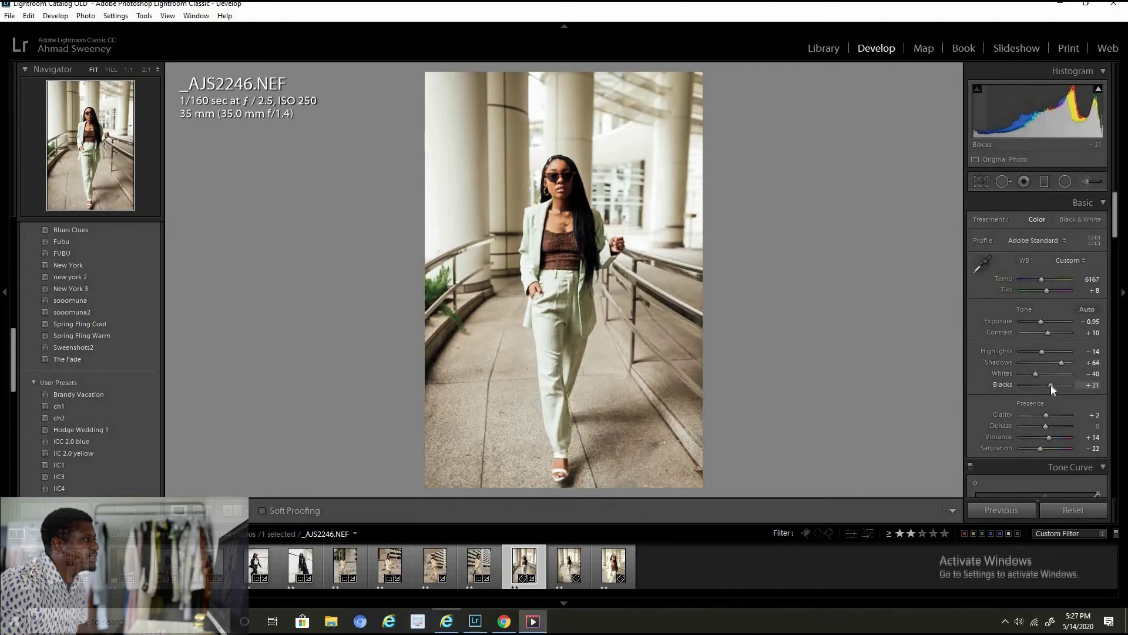
Step: Crop away the area above the subject's head, with the crop angle at 0.51, and apply the crop
{"action": "left_click", "coordinate": [981, 182]}
{"action": "left_click_drag", "start_coordinate": [620, 72], "coordinate": [620, 103]}
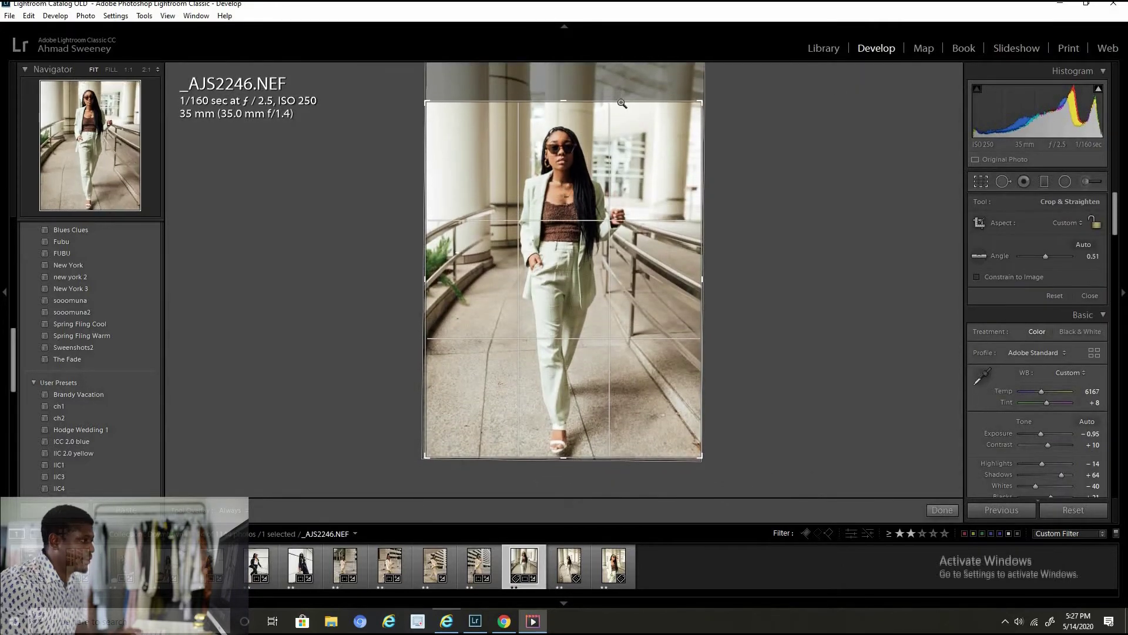
{"action": "key", "text": "Return"}
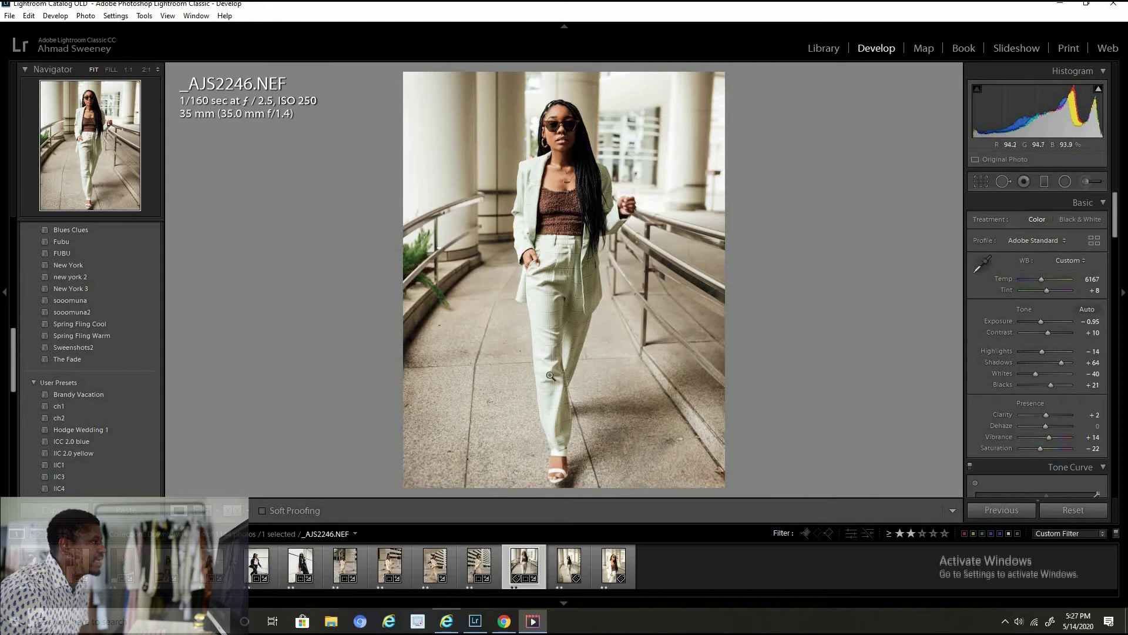
Step: Lower the photo's Highlights to -64 and Whites to -43
{"action": "left_click_drag", "start_coordinate": [1043, 351], "coordinate": [1035, 377]}
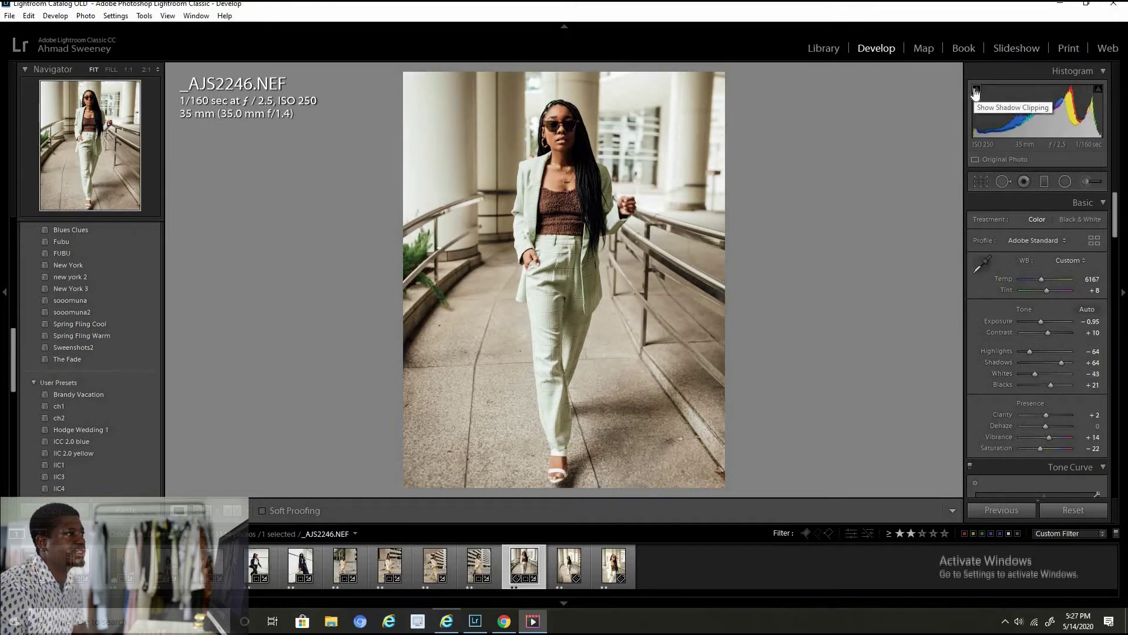
Step: Turn on the clipping indicators and test the Shadows at -64 before bringing them back up to -2
{"action": "key", "text": "j"}
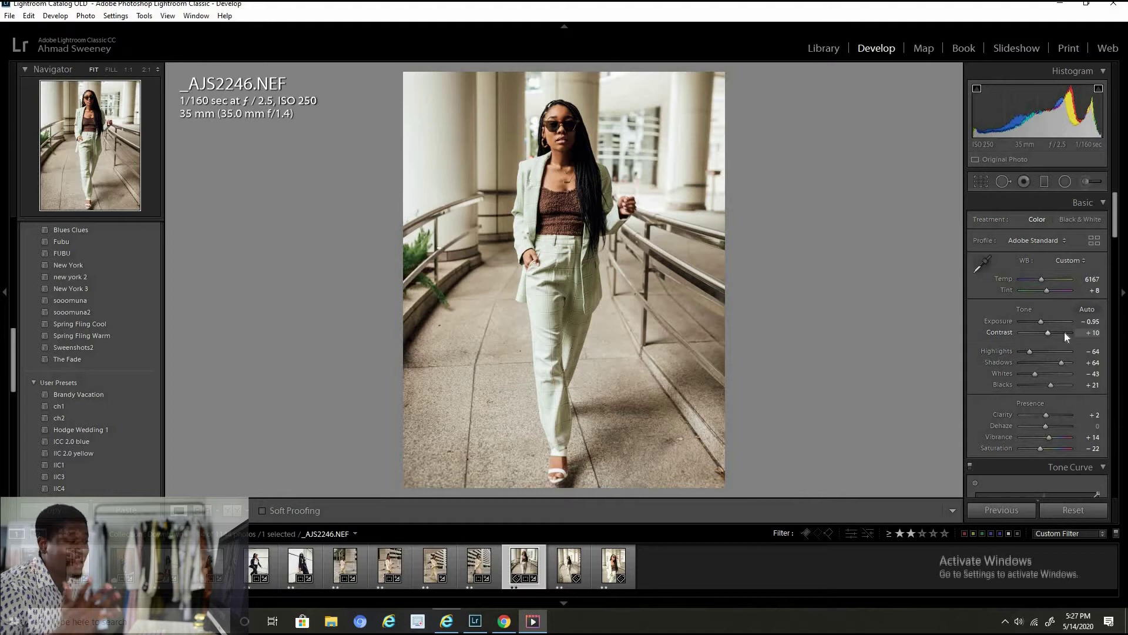
{"action": "left_click_drag", "start_coordinate": [1049, 365], "coordinate": [1030, 361]}
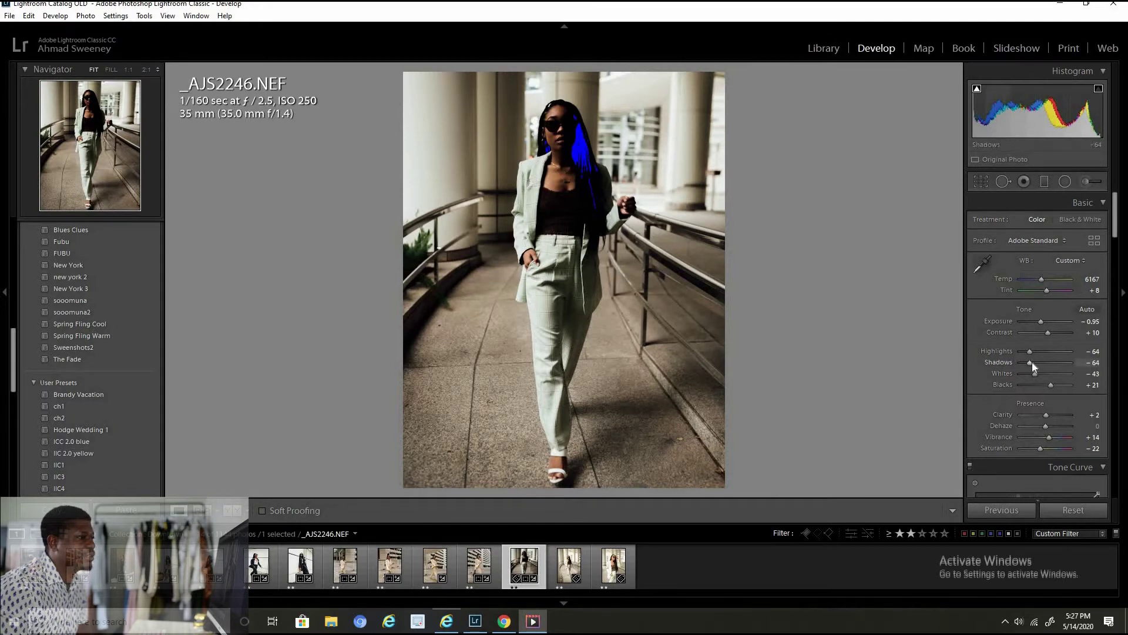
{"action": "left_click_drag", "start_coordinate": [1028, 363], "coordinate": [1043, 360]}
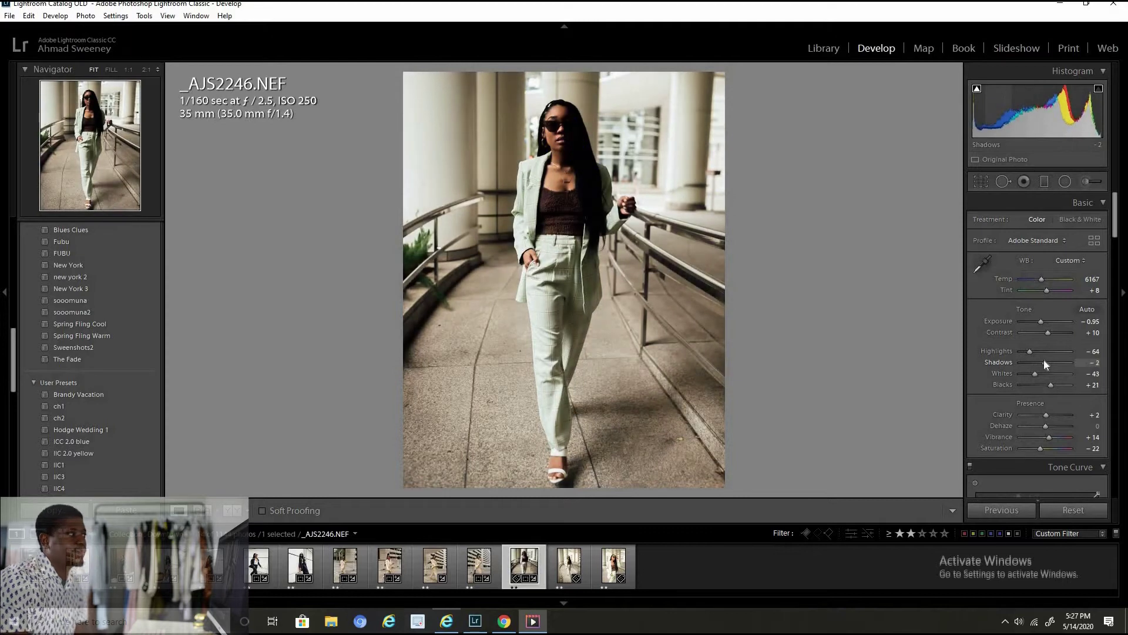
Step: Raise the photo's Shadows to +55 and turn off the shadow clipping indicator
{"action": "left_click_drag", "start_coordinate": [1052, 361], "coordinate": [1059, 360]}
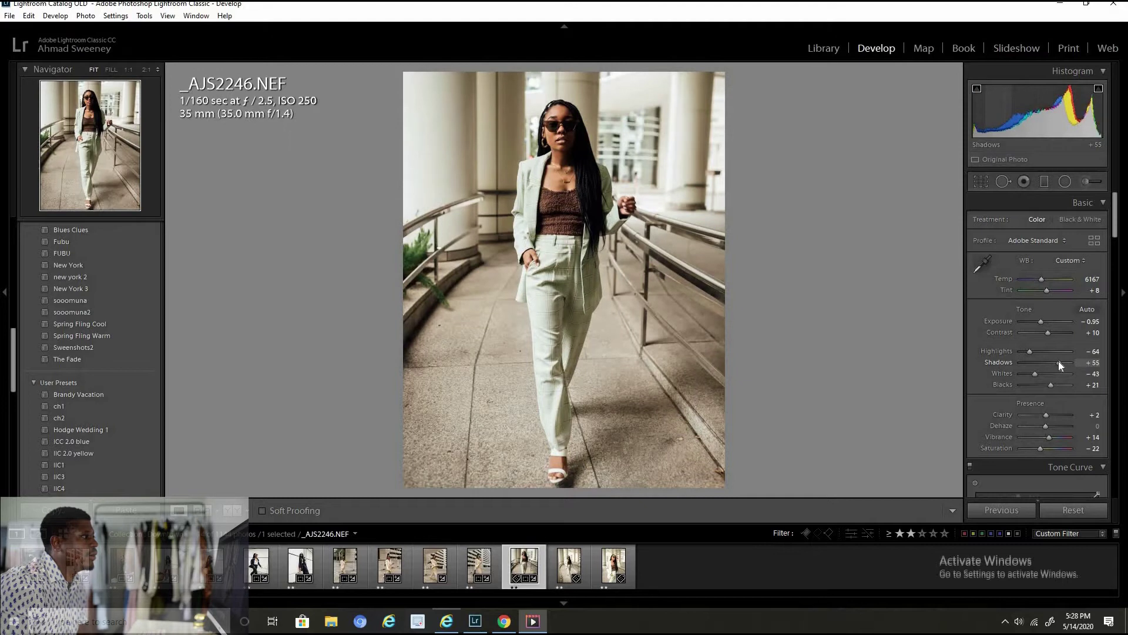
{"action": "left_click", "coordinate": [977, 88]}
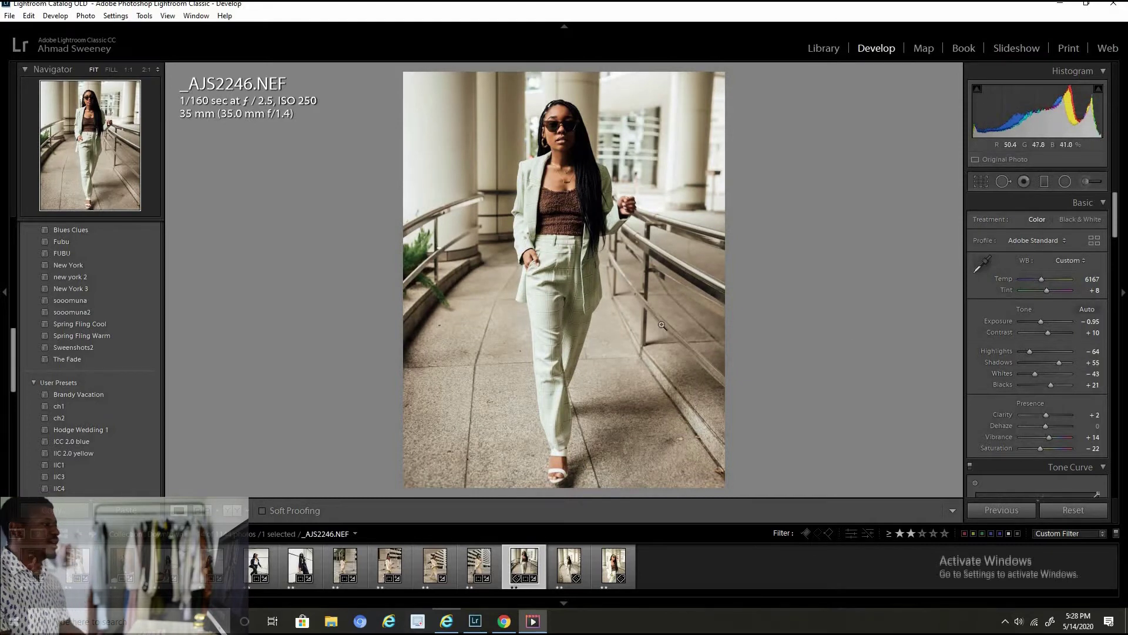
Step: Heal the marks on the pavement around the subject's legs with the Spot Removal brush in Heal mode at size about 69
{"action": "left_click", "coordinate": [1002, 181]}
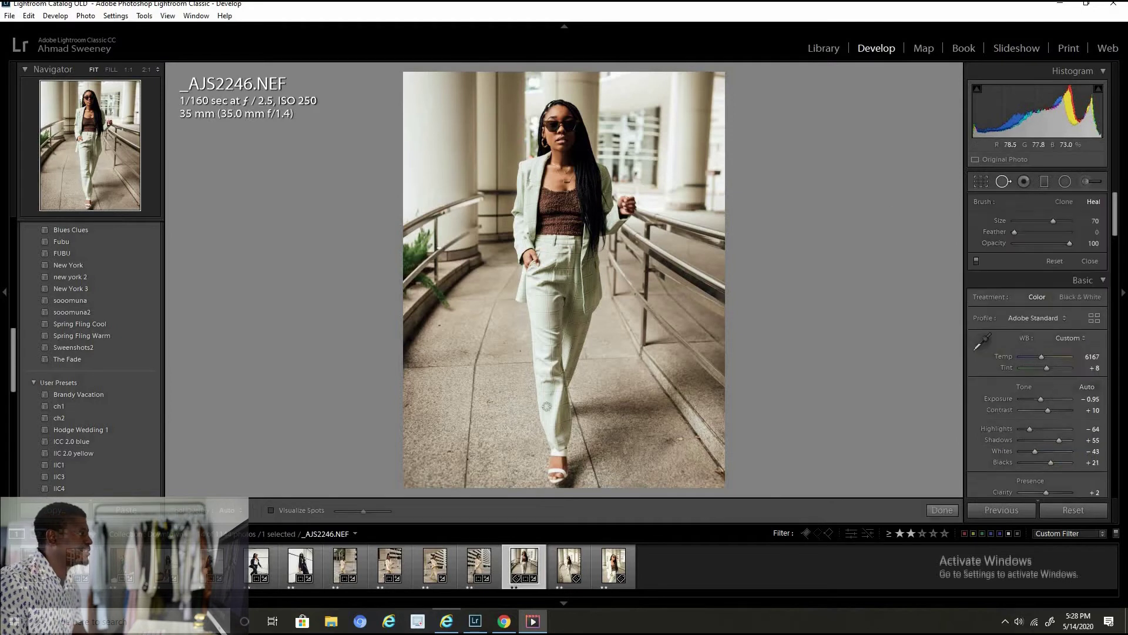
{"action": "left_click", "coordinate": [489, 401]}
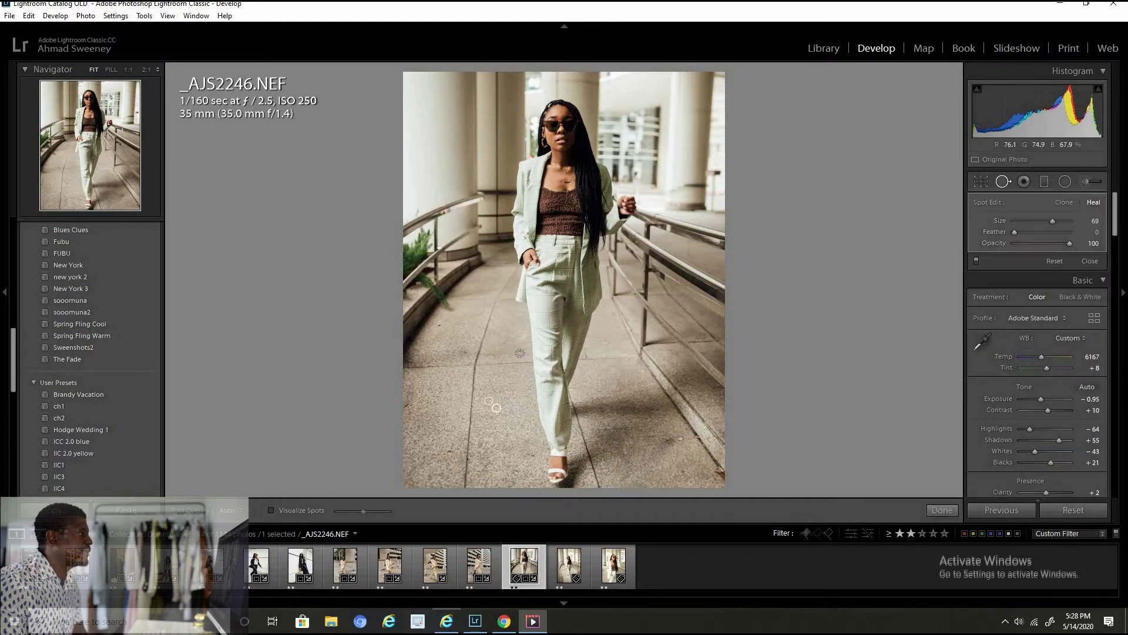
{"action": "left_click", "coordinate": [440, 324]}
{"action": "left_click", "coordinate": [450, 452]}
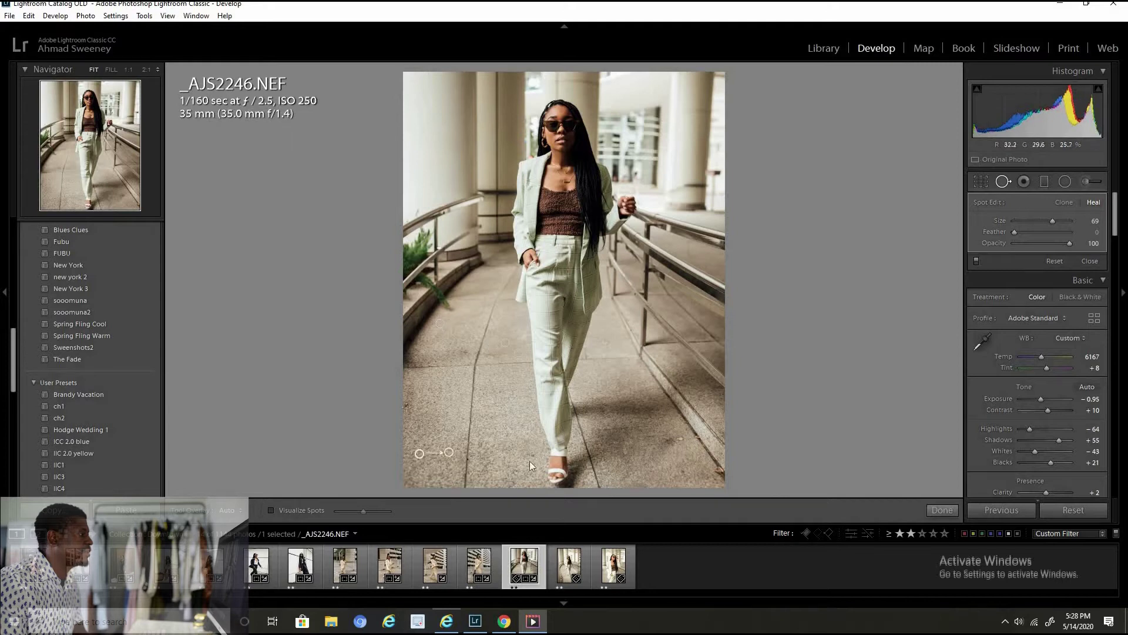
{"action": "left_click", "coordinate": [405, 407]}
{"action": "left_click", "coordinate": [531, 455]}
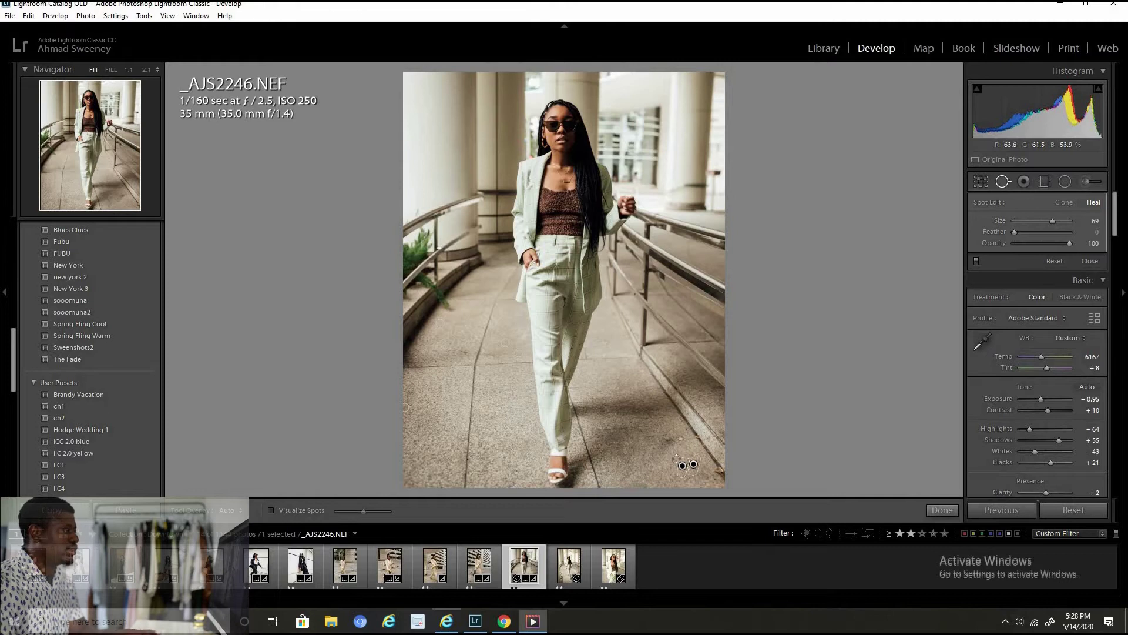
Step: Heal the leaves and specks along the curb beside the railing, reducing the healing brush size to 40 for the small ones
{"action": "key", "text": "z"}
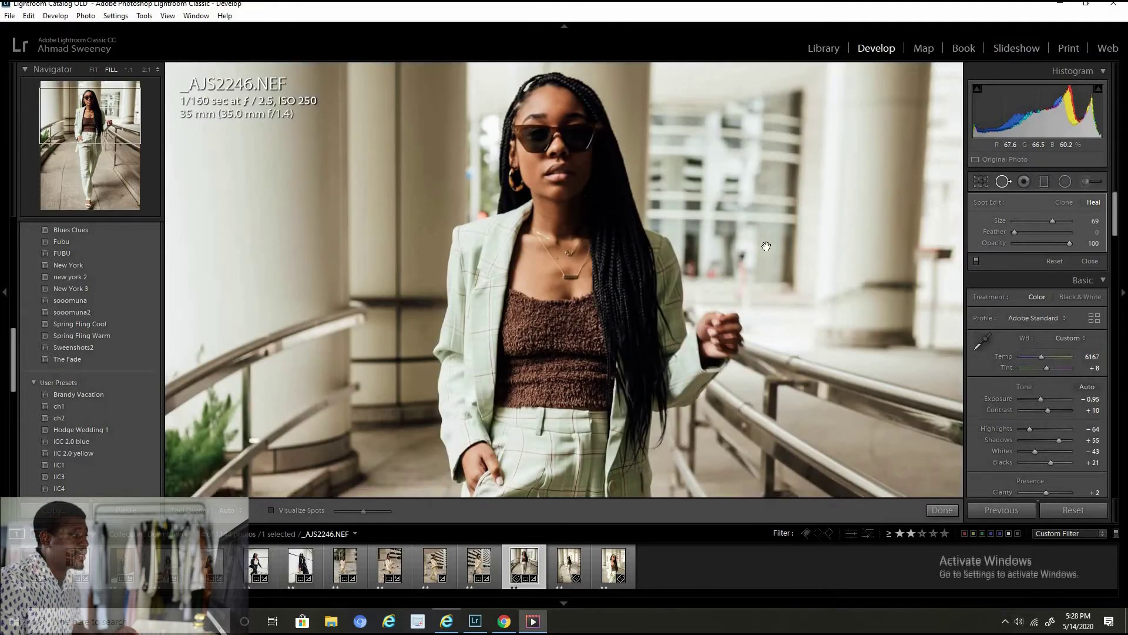
{"action": "left_click_drag", "start_coordinate": [770, 364], "coordinate": [716, 80]}
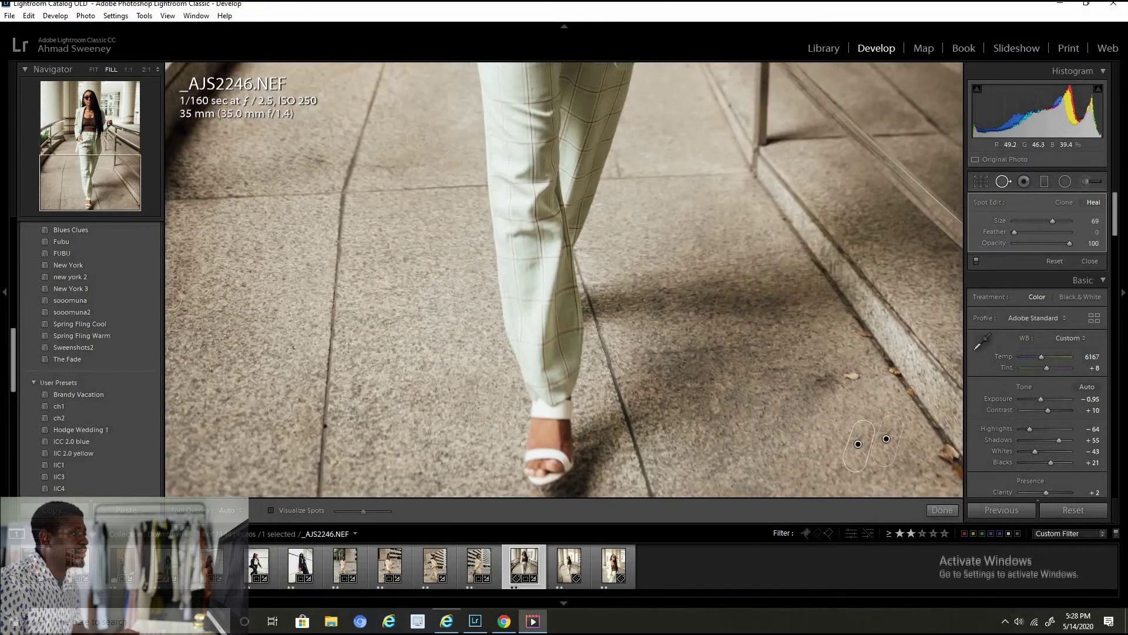
{"action": "left_click", "coordinate": [863, 332]}
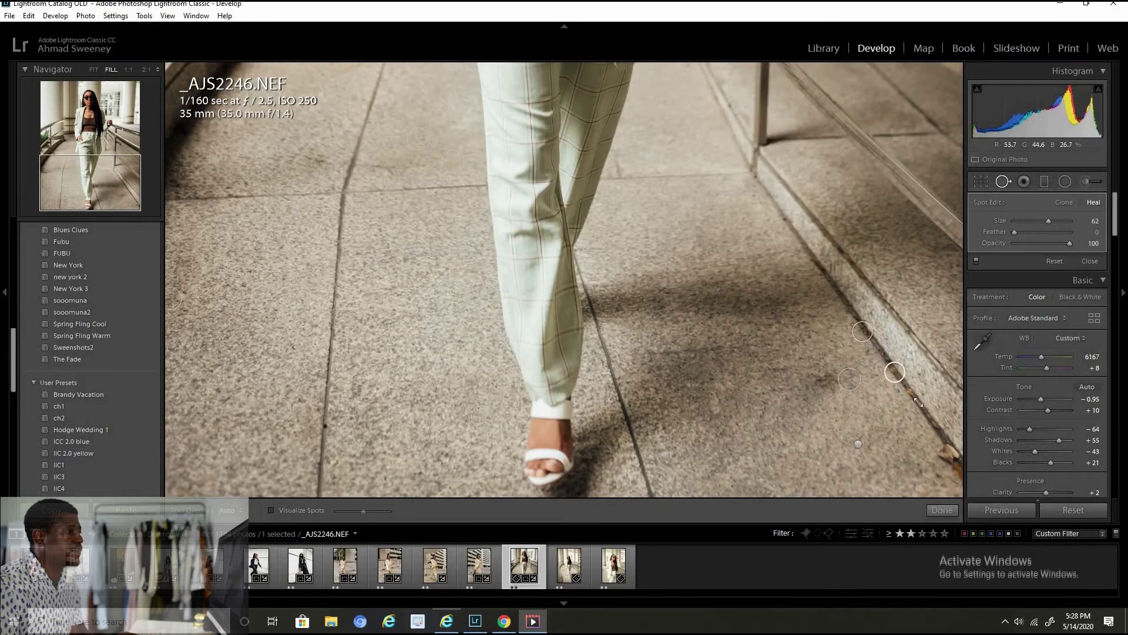
{"action": "mouse_move", "coordinate": [918, 403]}
{"action": "left_mouse_down"}
{"action": "mouse_move", "coordinate": [932, 420]}
{"action": "mouse_move", "coordinate": [909, 383]}
{"action": "left_mouse_up"}
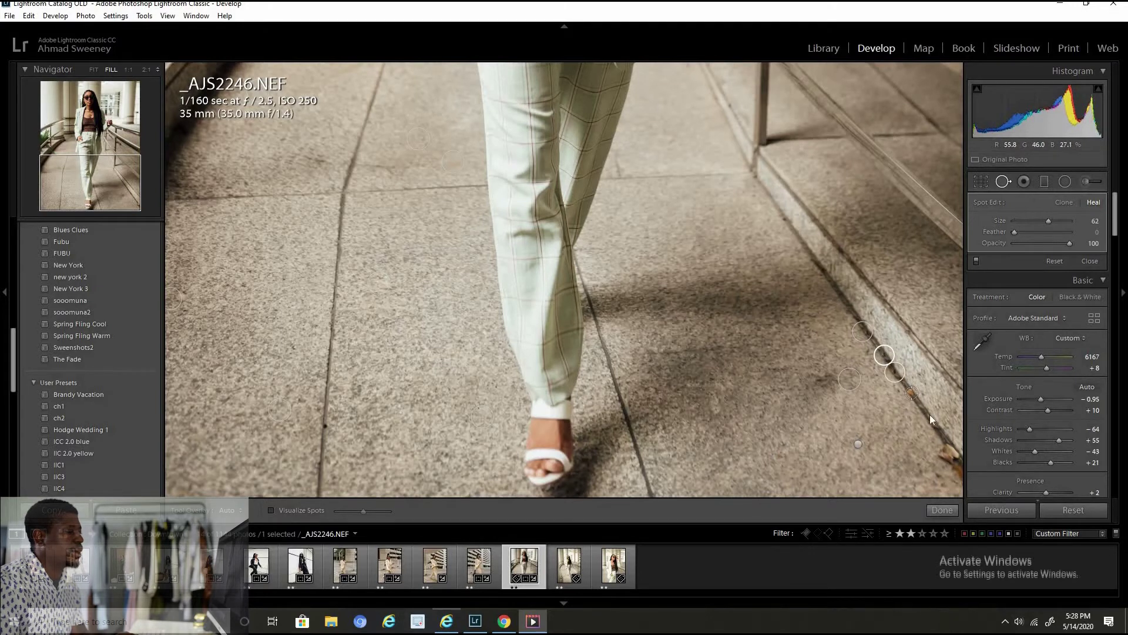
{"action": "key", "text": "bracketleft"}
{"action": "key", "text": "bracketleft"}
{"action": "key", "text": "bracketleft"}
{"action": "key", "text": "bracketleft"}
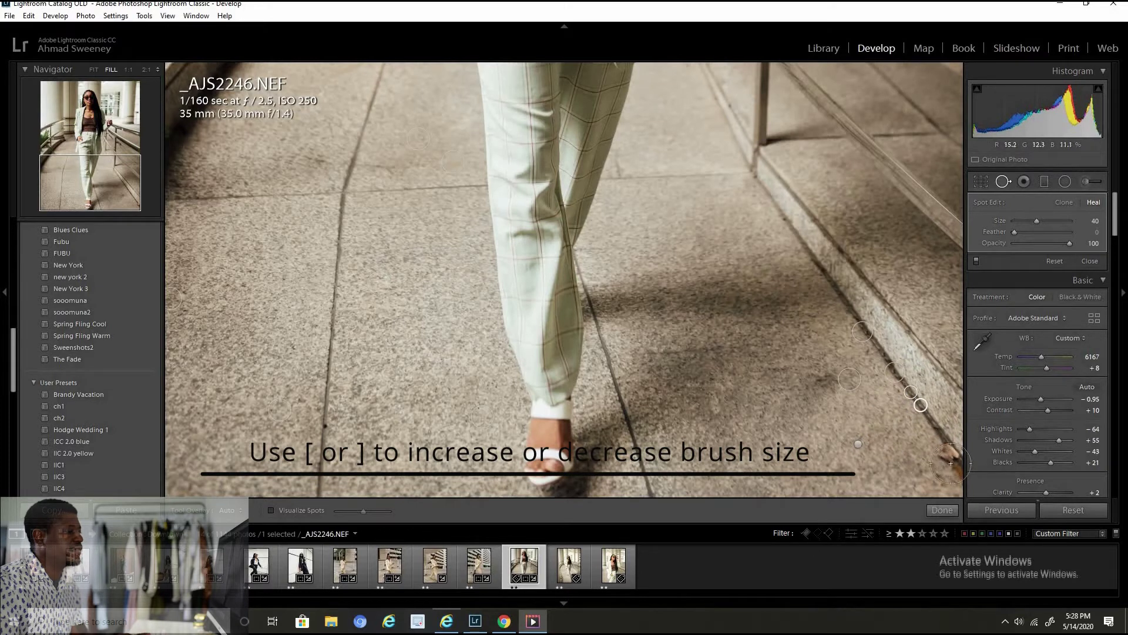
Step: Enlarge the healing brush to 76, heal the remaining debris at the near end of the curb and finish spot removal
{"action": "key", "text": "bracketright"}
{"action": "key", "text": "bracketright"}
{"action": "key", "text": "bracketright"}
{"action": "key", "text": "bracketright"}
{"action": "key", "text": "bracketright"}
{"action": "key", "text": "bracketright"}
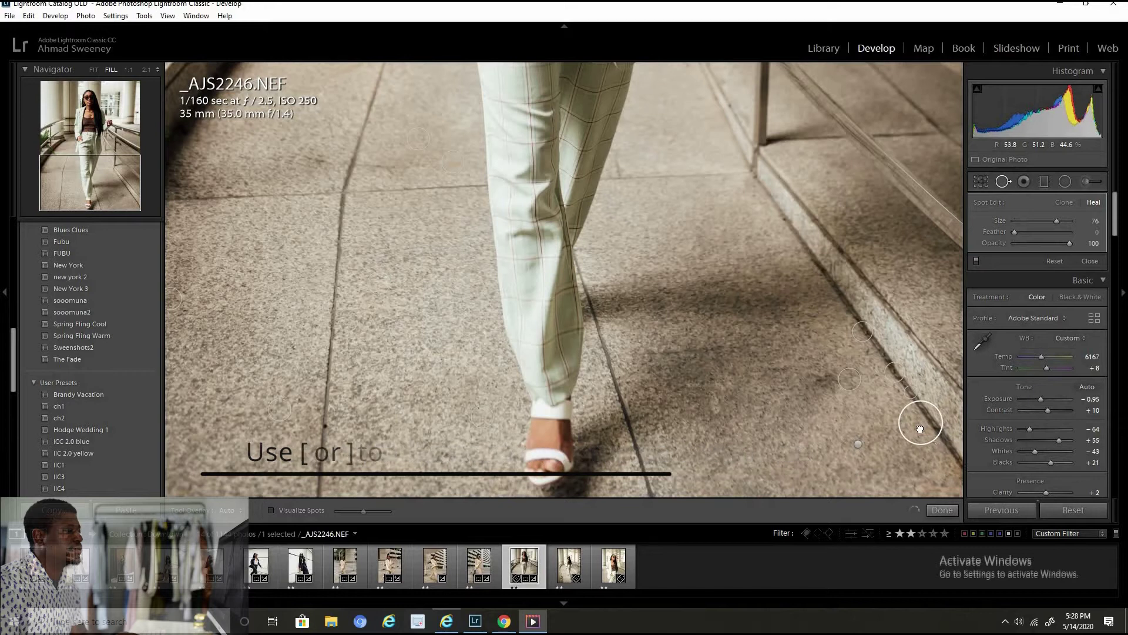
{"action": "left_click", "coordinate": [942, 510]}
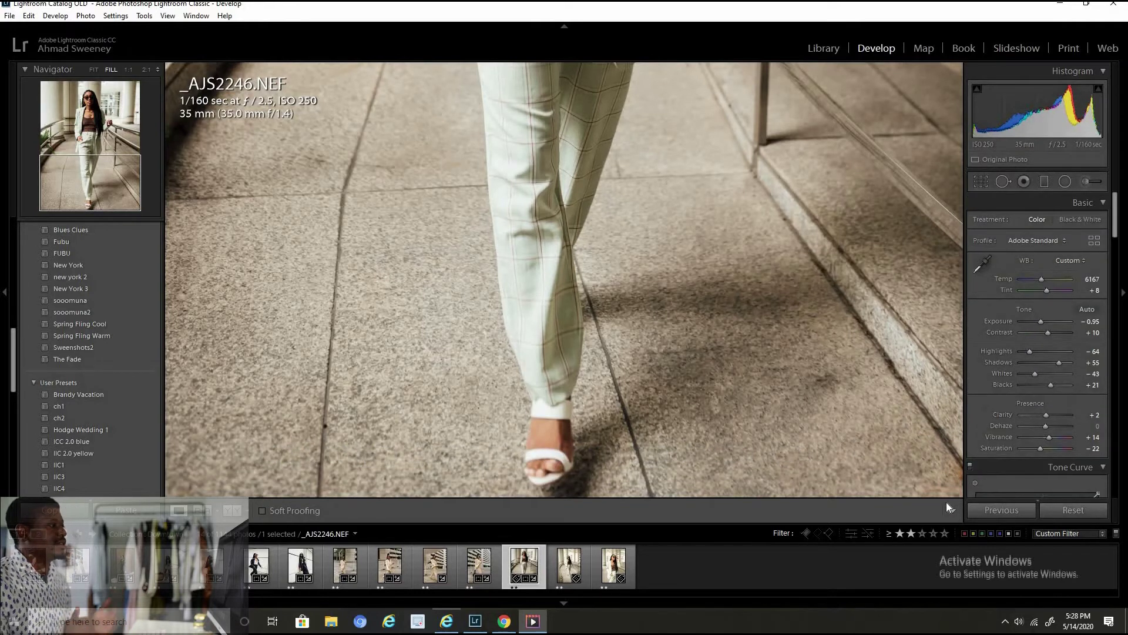
Step: Fit the whole photo in view and compare the edit with its before version
{"action": "left_click", "coordinate": [599, 208]}
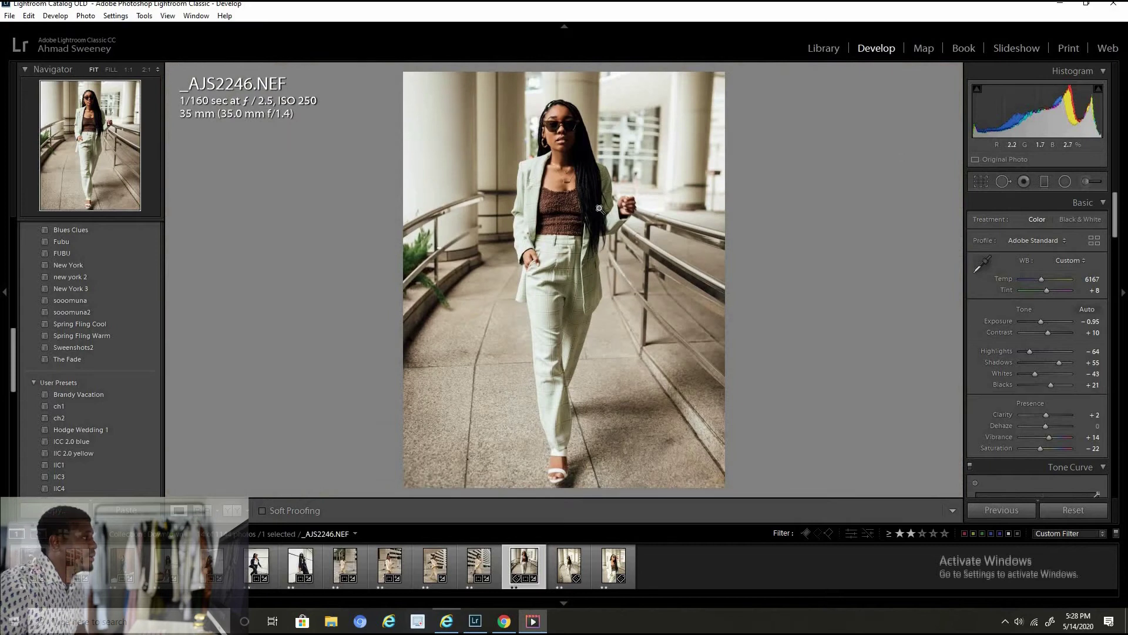
{"action": "key", "text": "backslash"}
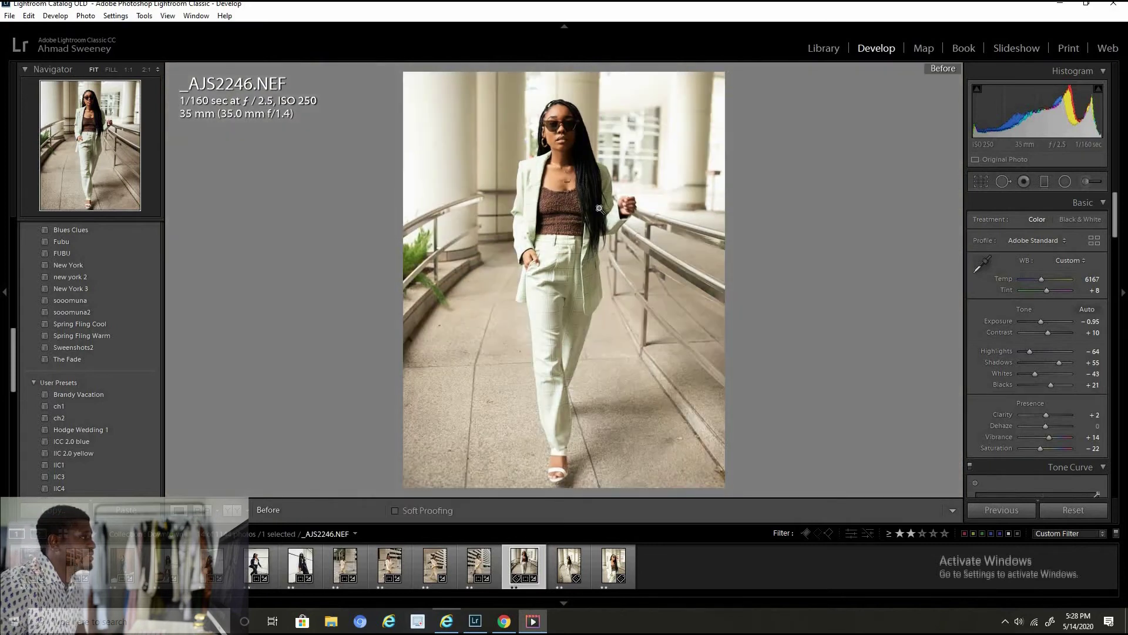
{"action": "key", "text": "backslash"}
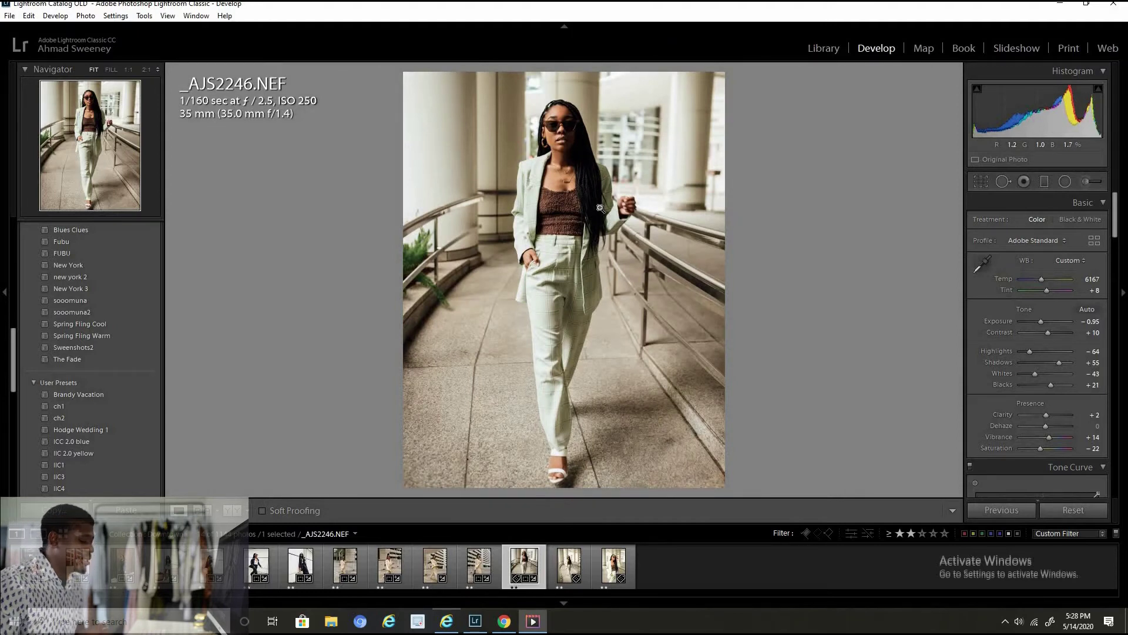
Step: Inspect the subject's outfit and face up close, then return to the full photo
{"action": "key", "text": "ctrl+equal"}
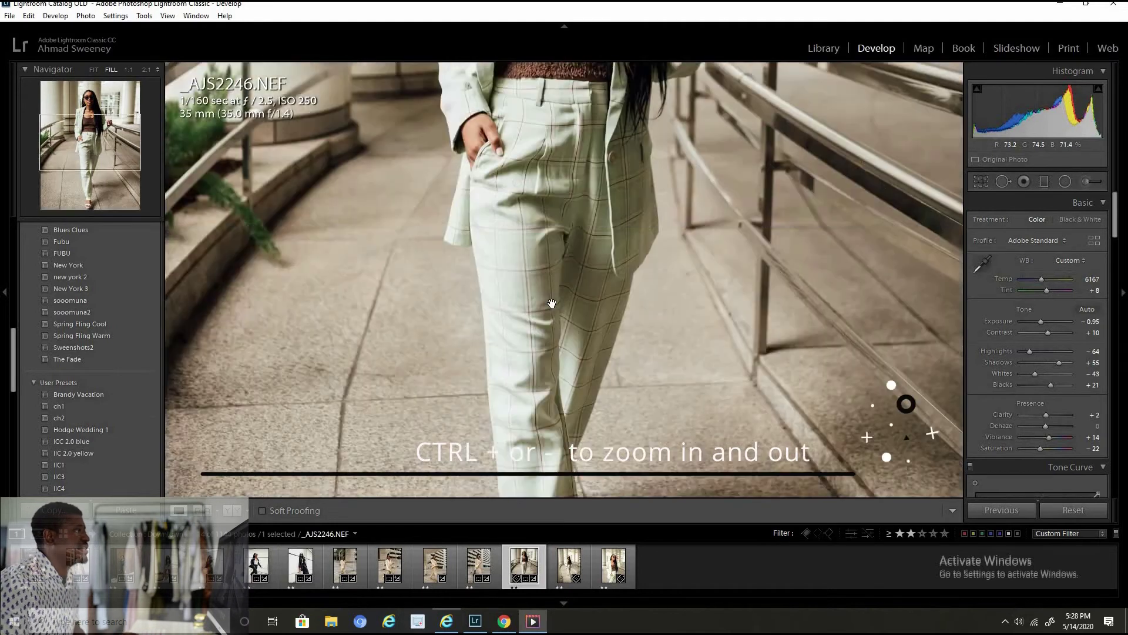
{"action": "left_click_drag", "start_coordinate": [552, 304], "coordinate": [554, 503]}
{"action": "key", "text": "ctrl+equal"}
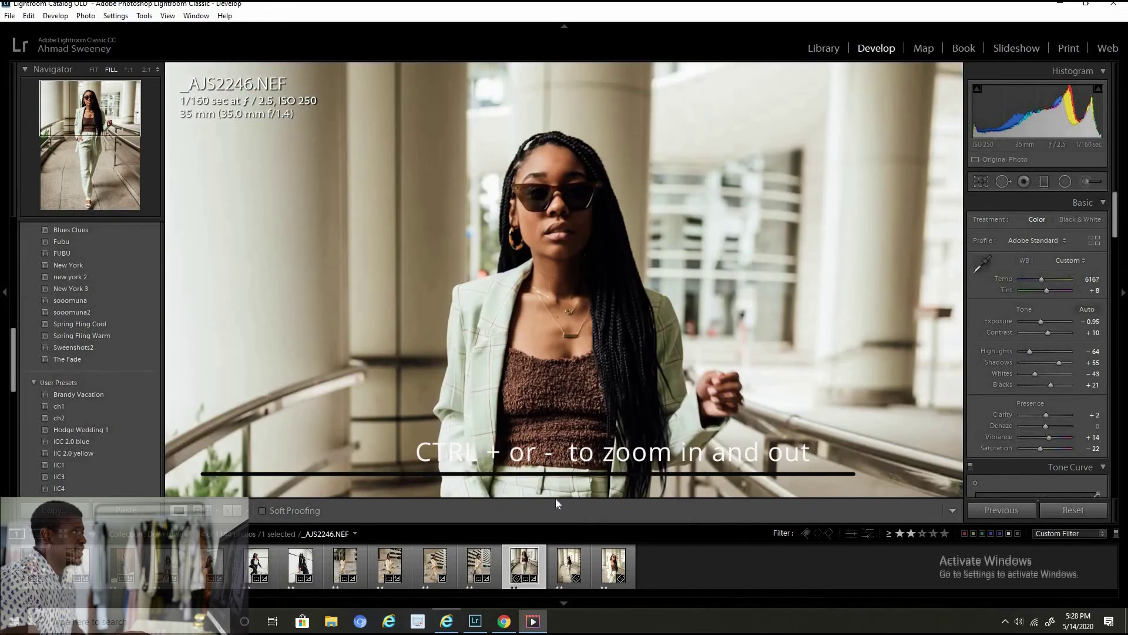
{"action": "key", "text": "ctrl+equal"}
{"action": "left_click_drag", "start_coordinate": [779, 252], "coordinate": [707, 478]}
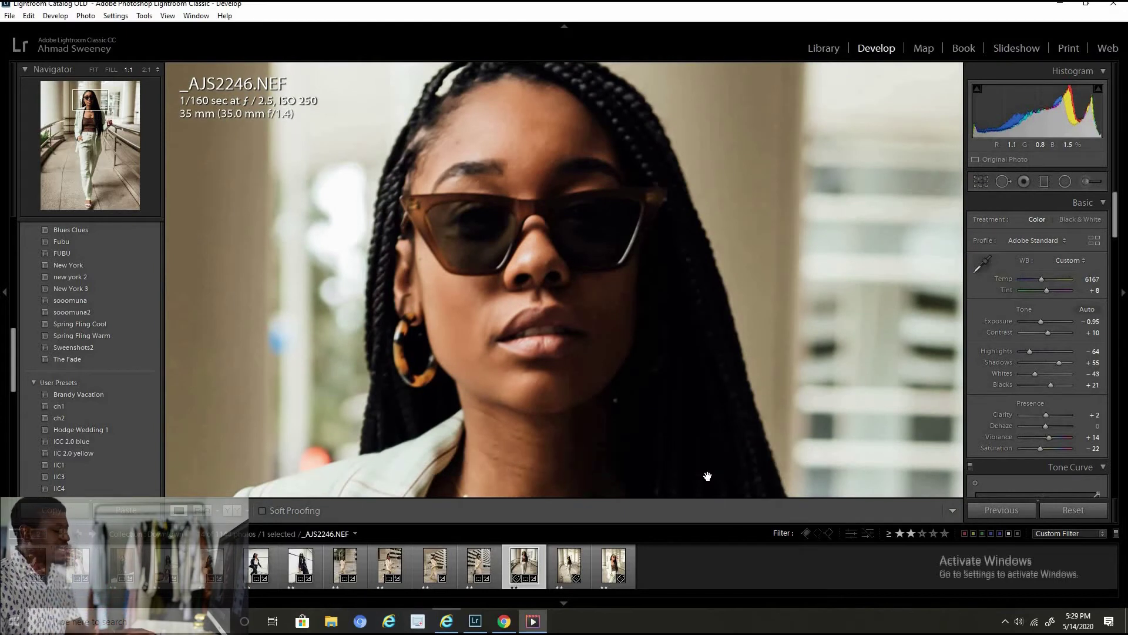
{"action": "key", "text": "ctrl+minus"}
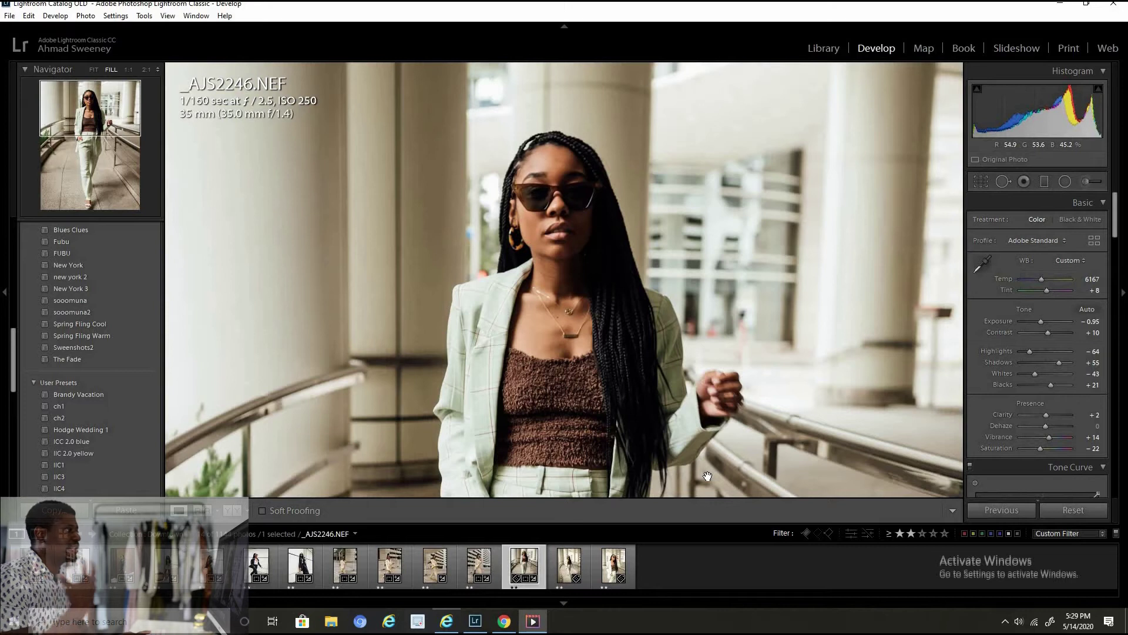
{"action": "key", "text": "ctrl+minus"}
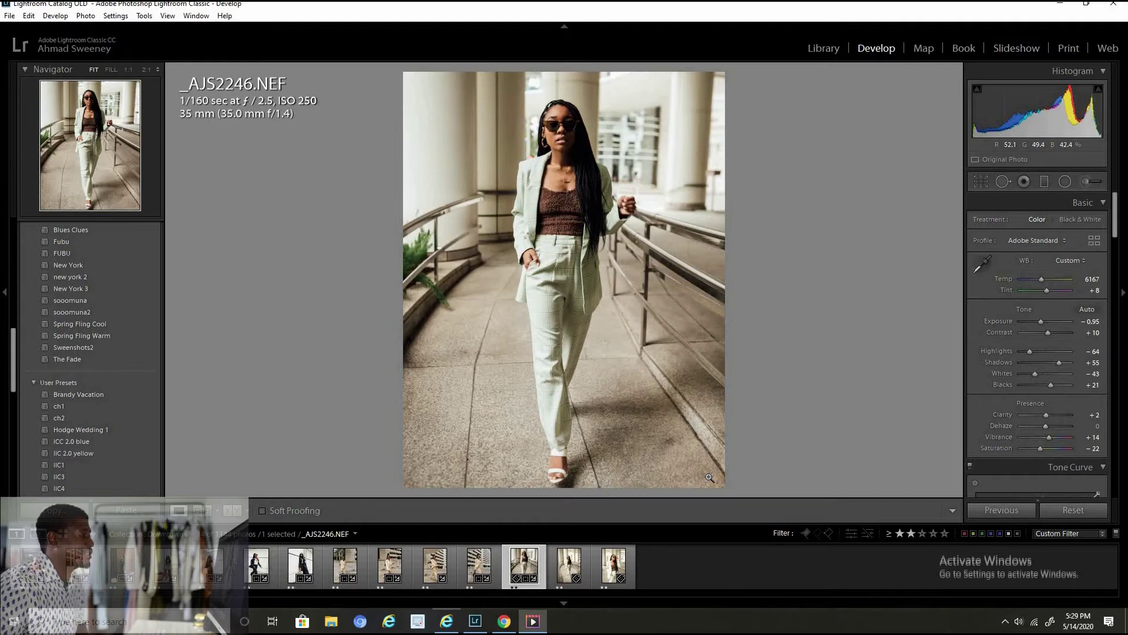
Step: Open _AJS2273.NEF and enable Remove Chromatic Aberration and Profile Corrections for its lens
{"action": "left_click", "coordinate": [582, 565]}
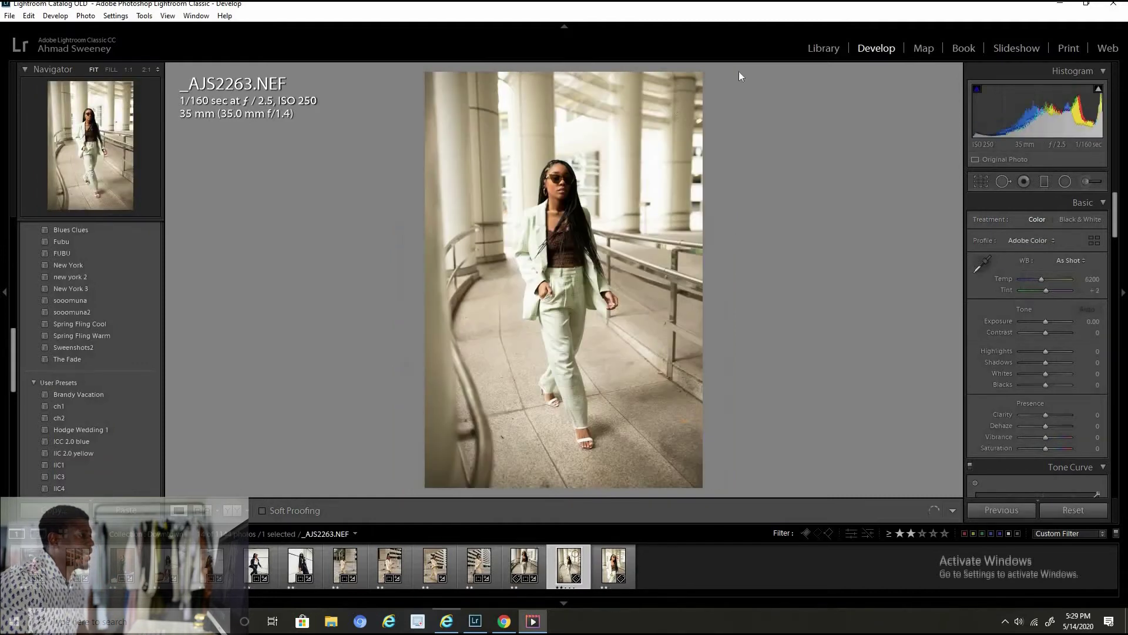
{"action": "left_click", "coordinate": [631, 566]}
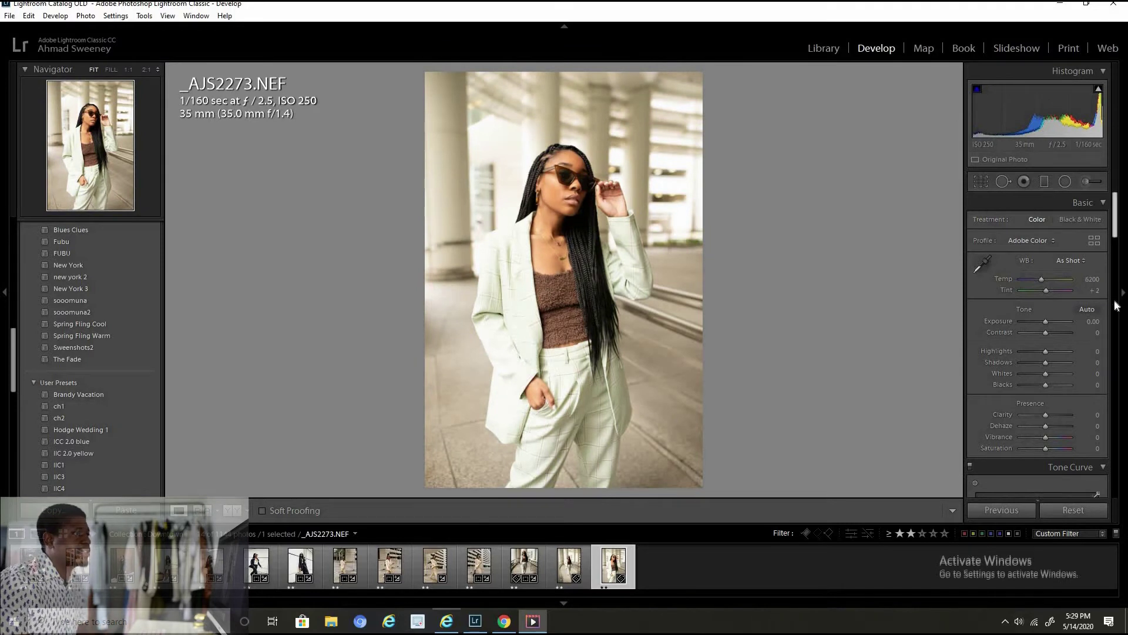
{"action": "scroll", "coordinate": [1110, 376], "scroll_direction": "down", "scroll_amount": 5}
{"action": "scroll", "coordinate": [1111, 376], "scroll_direction": "down", "scroll_amount": 6}
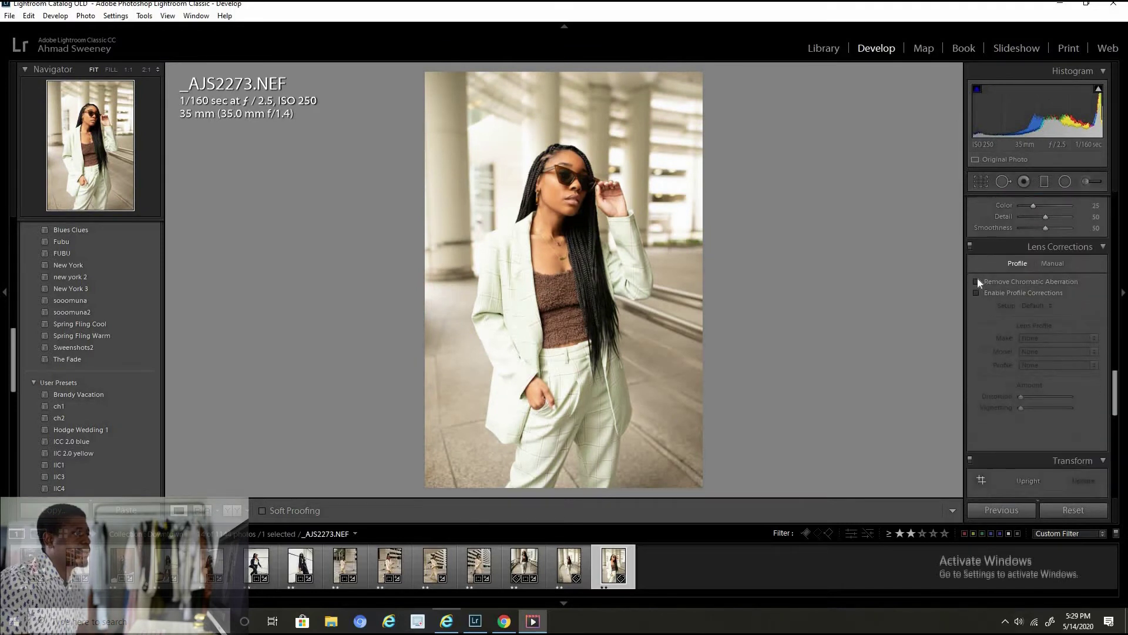
{"action": "left_click", "coordinate": [977, 281]}
{"action": "left_click", "coordinate": [975, 292]}
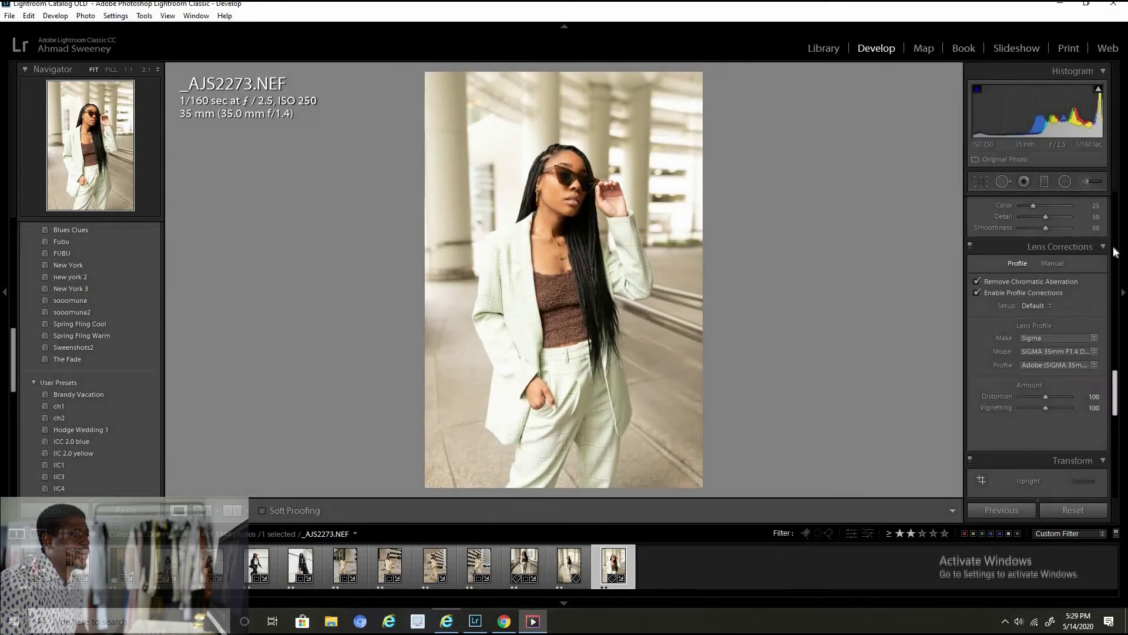
{"action": "scroll", "coordinate": [1084, 207], "scroll_direction": "up", "scroll_amount": 10}
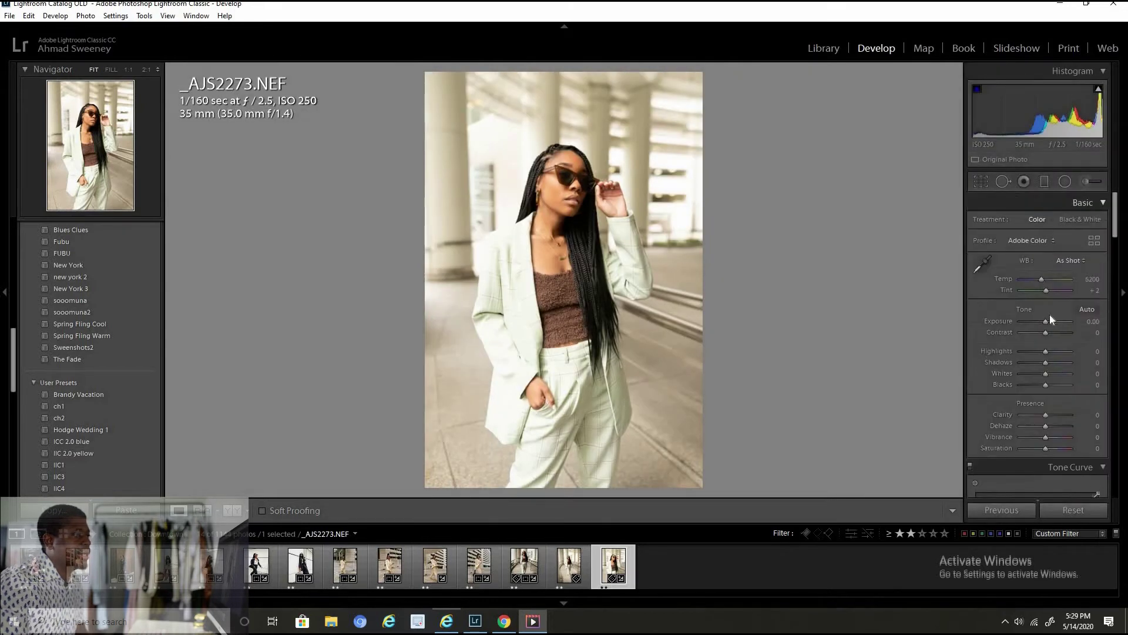
{"action": "left_click", "coordinate": [1065, 259]}
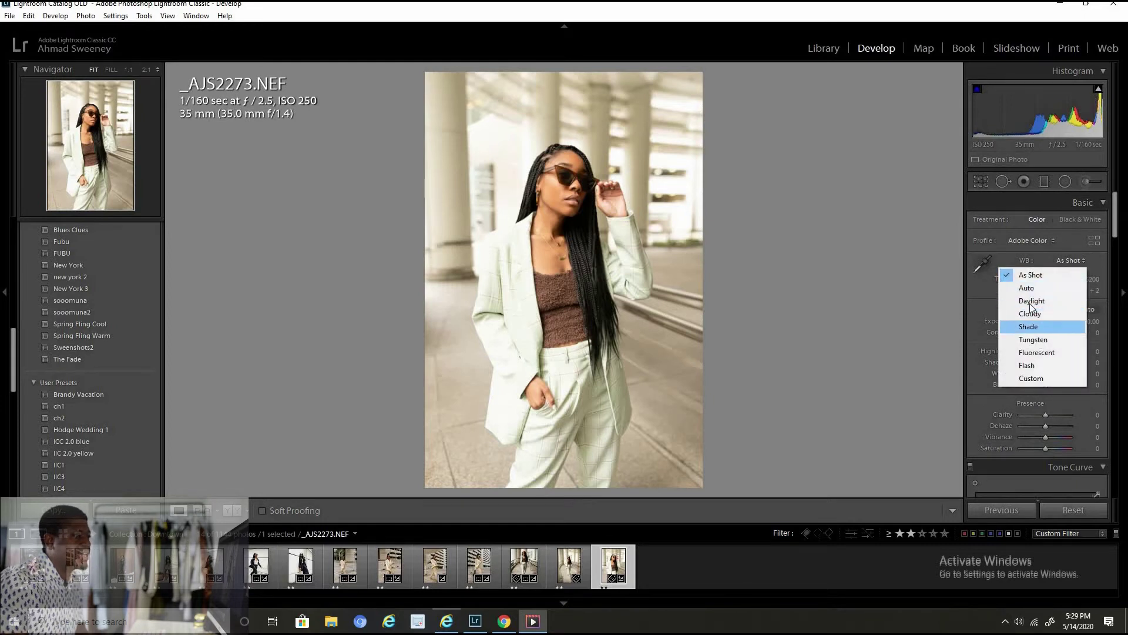
{"action": "left_click", "coordinate": [981, 264]}
{"action": "key", "text": "Escape"}
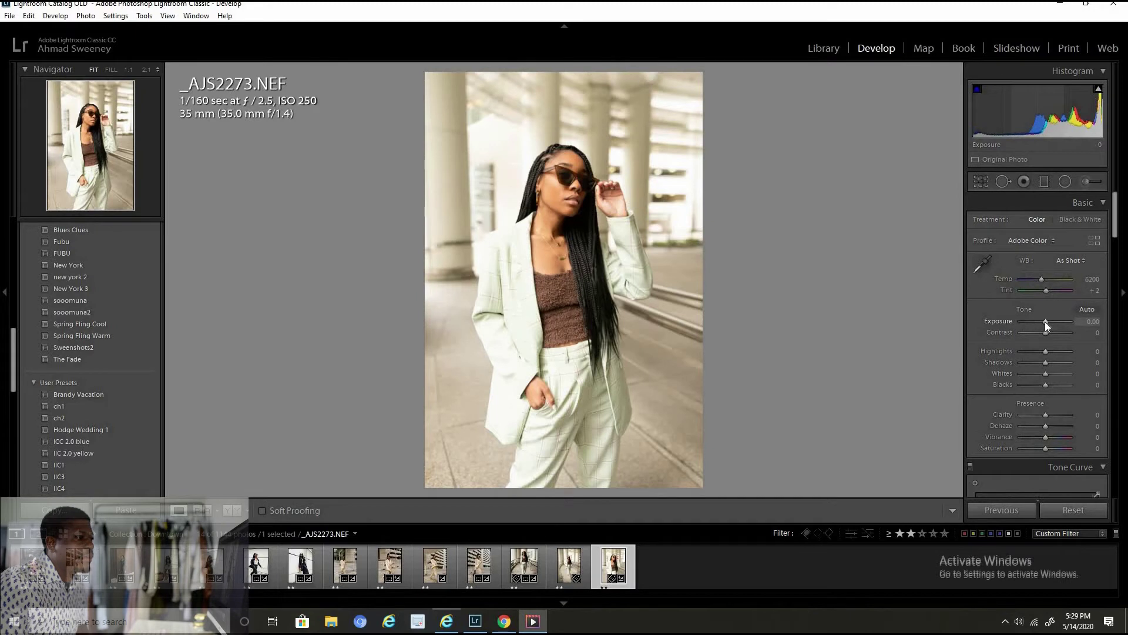
Step: Lower the Exposure to -0.83 and try to sample the white balance from the bright background behind the subject
{"action": "left_click_drag", "start_coordinate": [1043, 322], "coordinate": [1041, 322]}
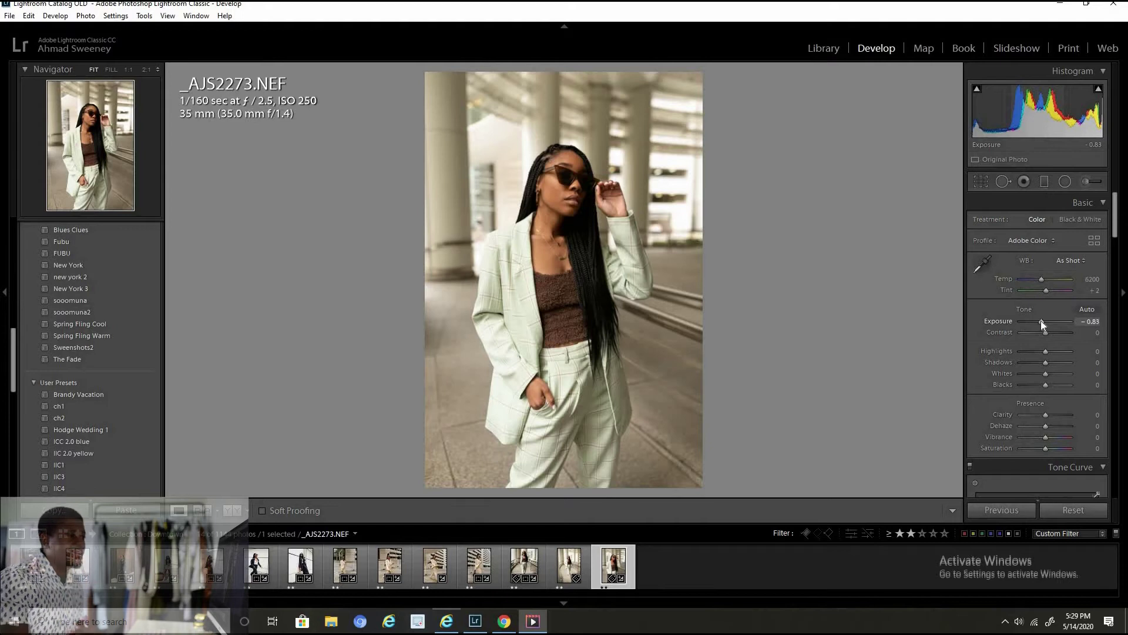
{"action": "left_click", "coordinate": [985, 263]}
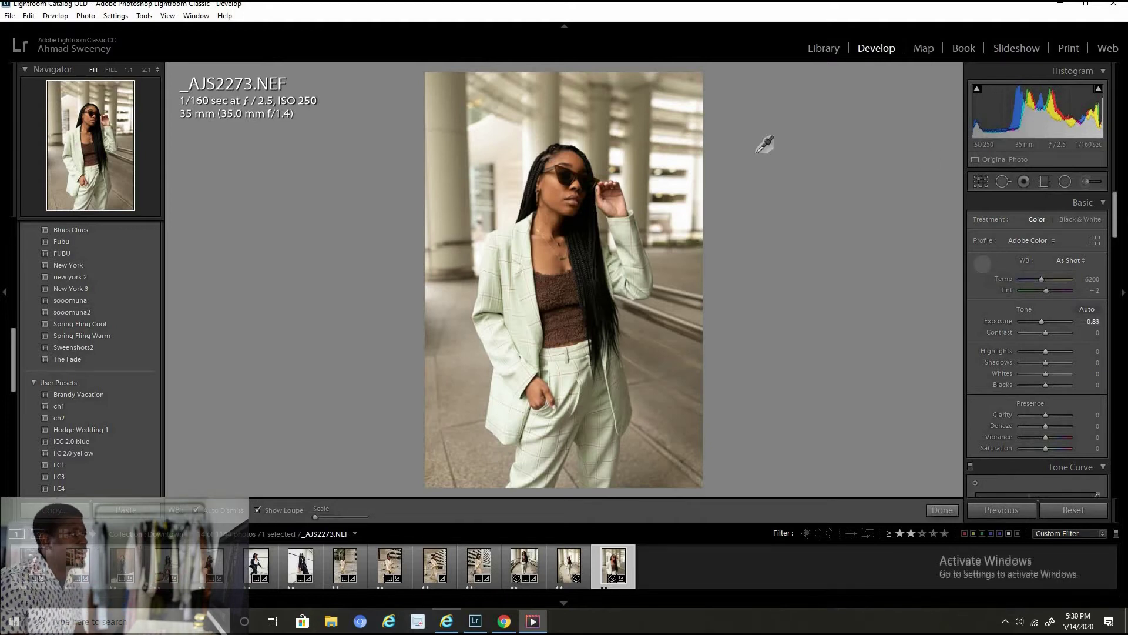
{"action": "left_click", "coordinate": [671, 186]}
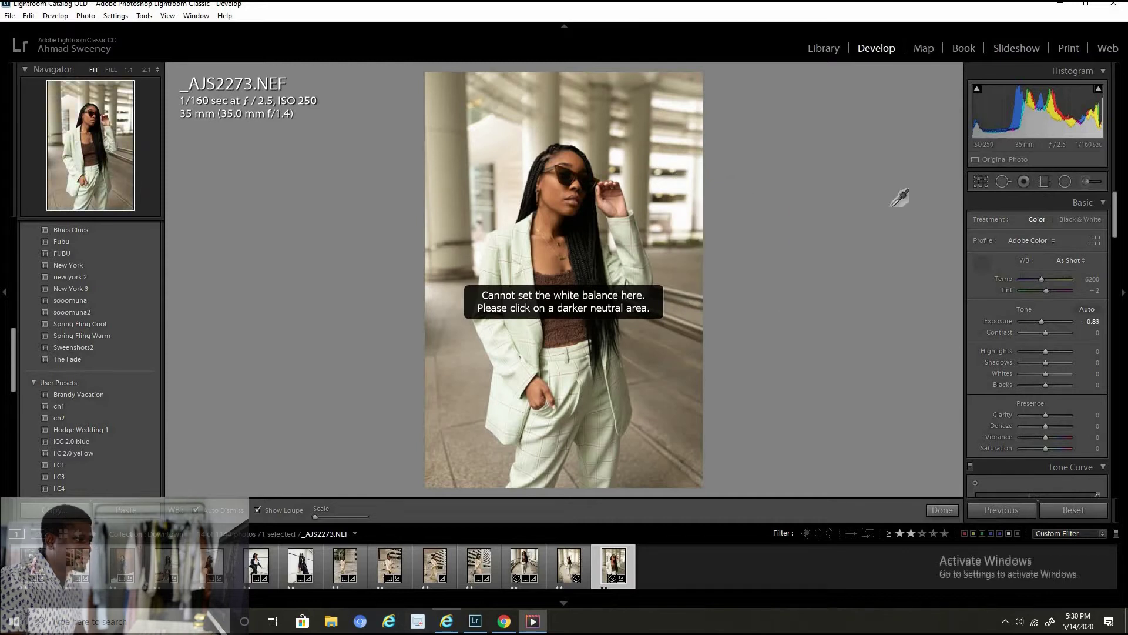
{"action": "left_click", "coordinate": [982, 263]}
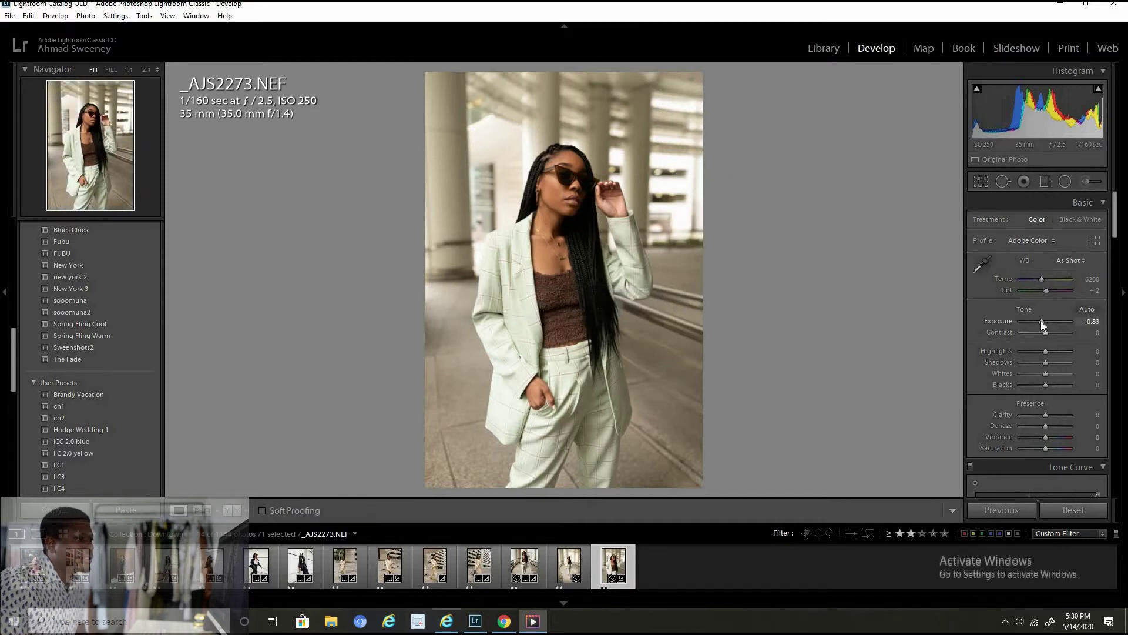
Step: Set the photo's Exposure to -0.95, Contrast to +5, Highlights to -55 and Whites to -29
{"action": "left_click_drag", "start_coordinate": [1041, 322], "coordinate": [1040, 322]}
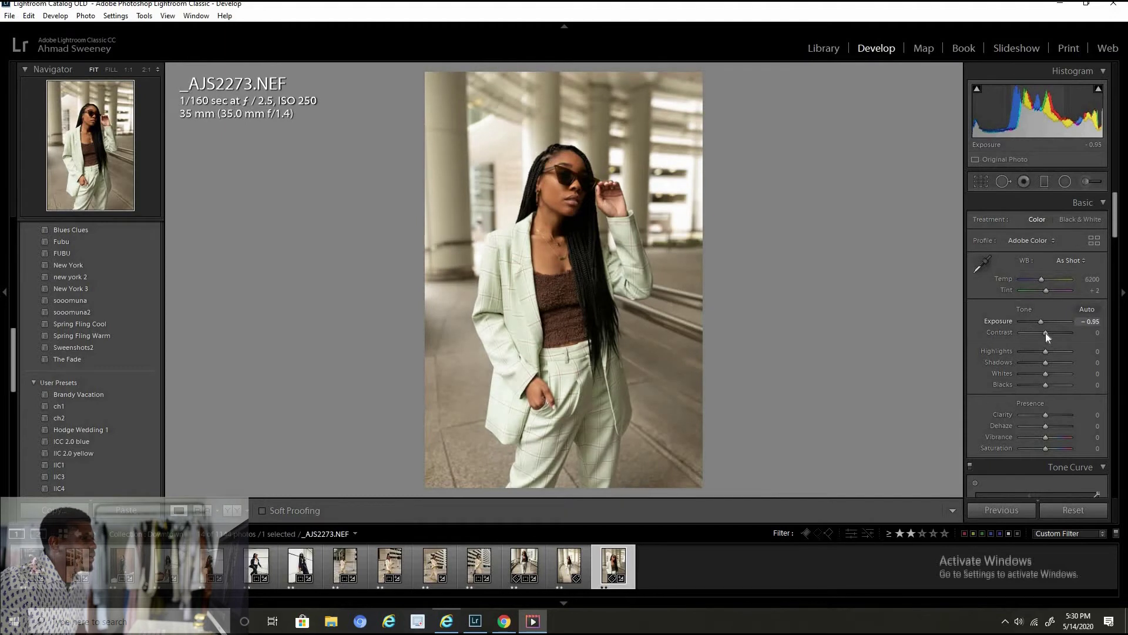
{"action": "left_click", "coordinate": [1046, 333]}
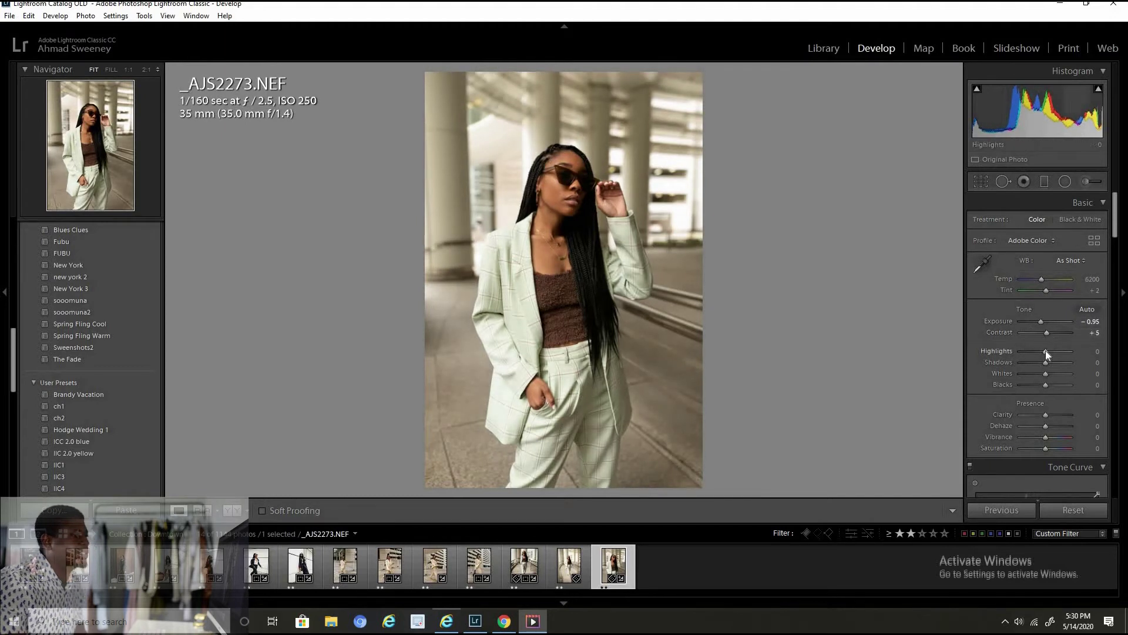
{"action": "left_click_drag", "start_coordinate": [1046, 351], "coordinate": [1038, 374]}
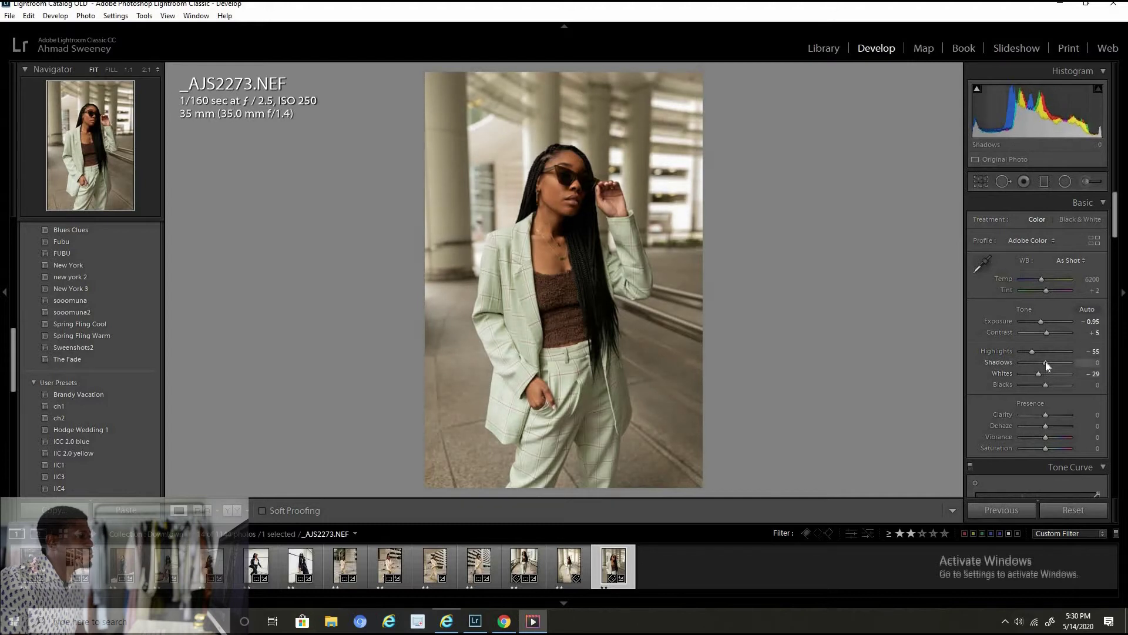
Step: Set the photo's Shadows to +17 and Blacks to -14, and compare the result with the unedited version
{"action": "left_click_drag", "start_coordinate": [1044, 361], "coordinate": [1044, 361]}
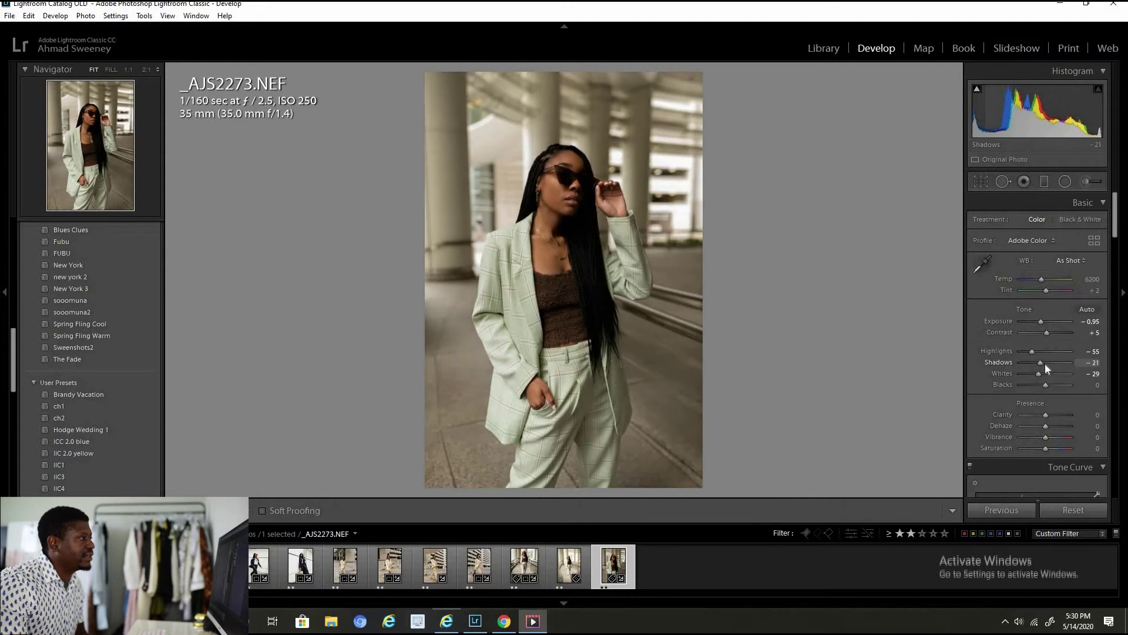
{"action": "left_click", "coordinate": [1049, 363]}
{"action": "left_click", "coordinate": [1046, 384]}
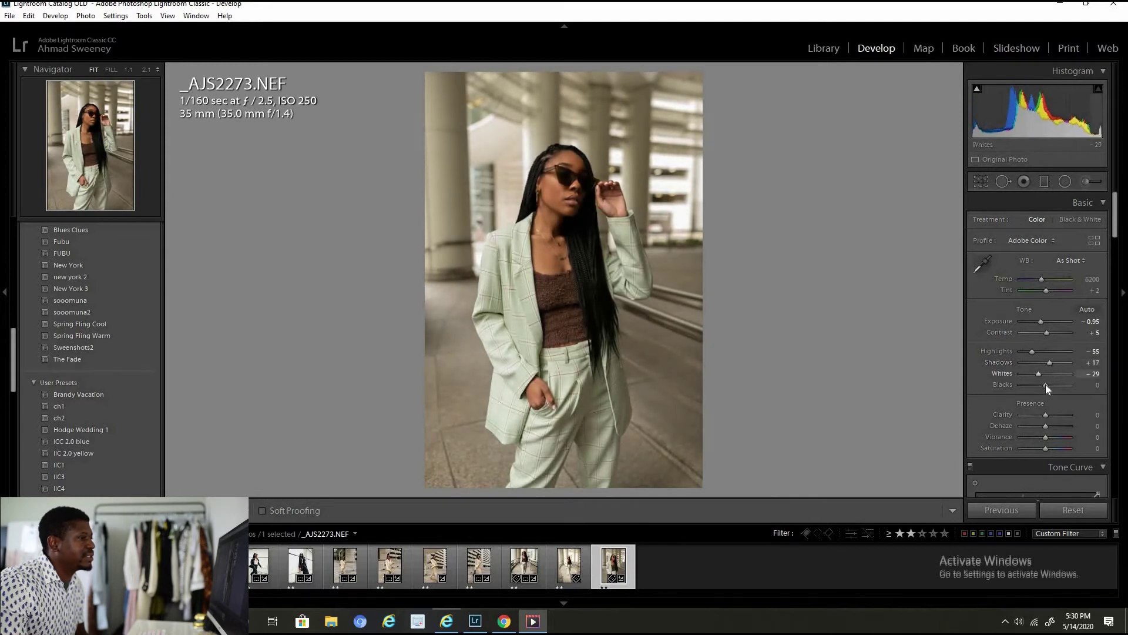
{"action": "mouse_move", "coordinate": [1049, 383]}
{"action": "left_mouse_down"}
{"action": "mouse_move", "coordinate": [1037, 388]}
{"action": "mouse_move", "coordinate": [1066, 384]}
{"action": "mouse_move", "coordinate": [1039, 389]}
{"action": "left_mouse_up"}
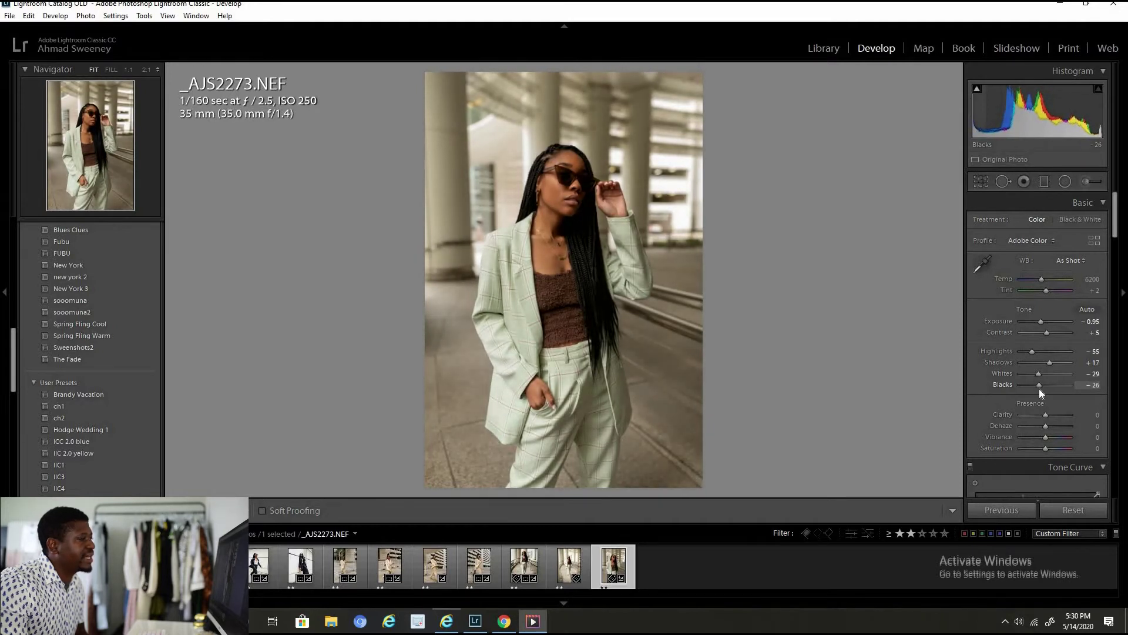
{"action": "left_click_drag", "start_coordinate": [1042, 389], "coordinate": [1042, 389]}
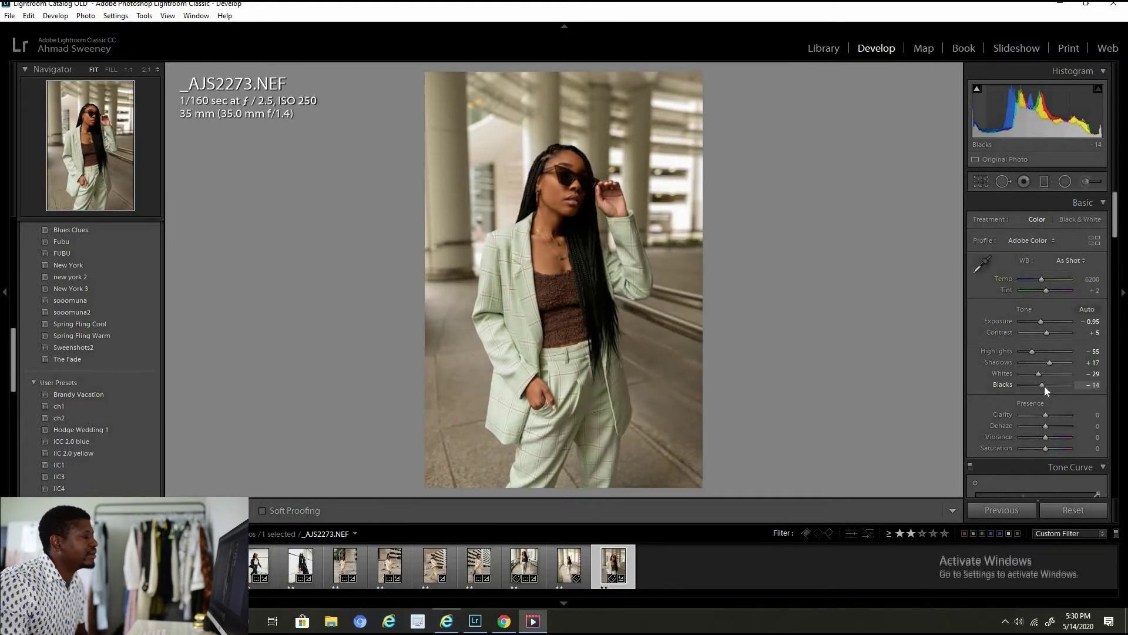
{"action": "key", "text": "backslash"}
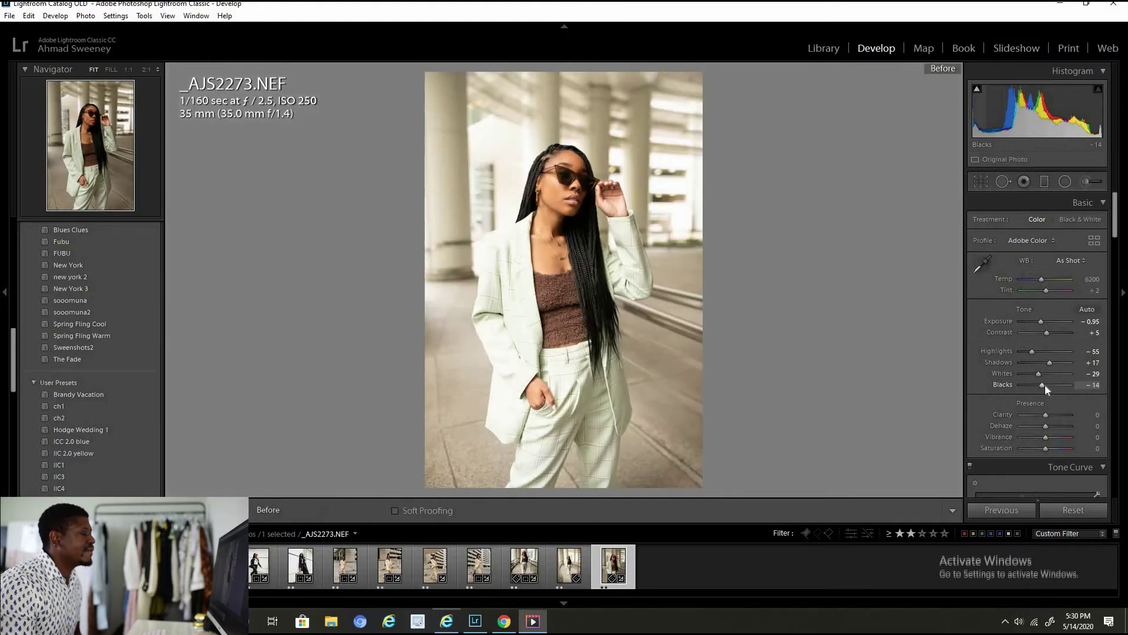
{"action": "key", "text": "backslash"}
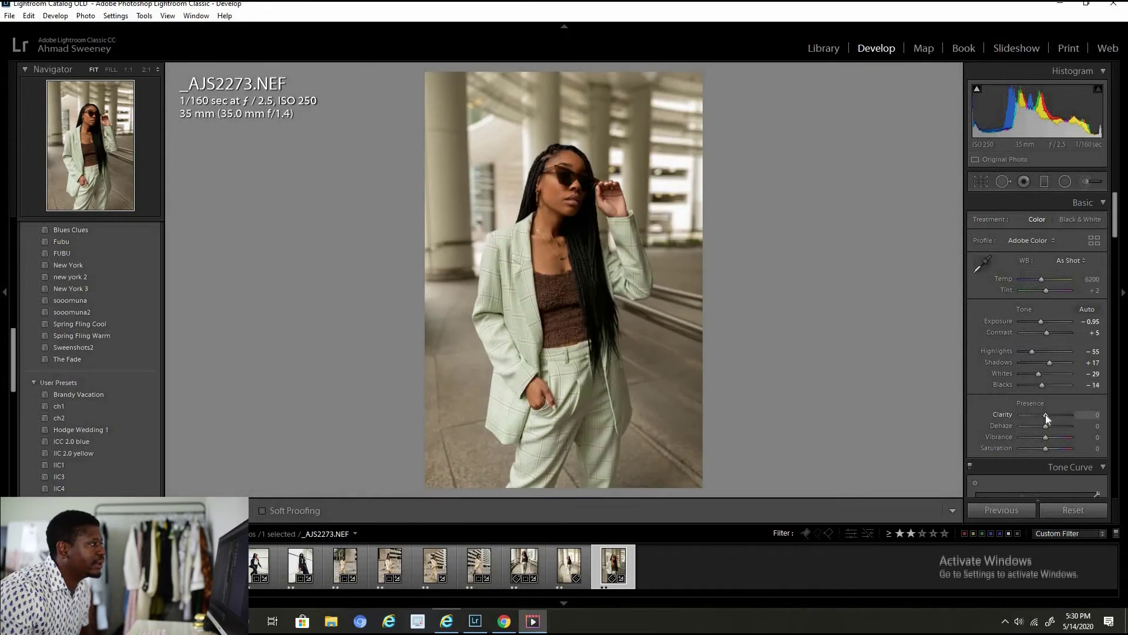
Step: Set Clarity to +7, Vibrance to +40 and Saturation to +21, trying a slight negative Dehaze and undoing it
{"action": "left_click_drag", "start_coordinate": [1045, 415], "coordinate": [1047, 414]}
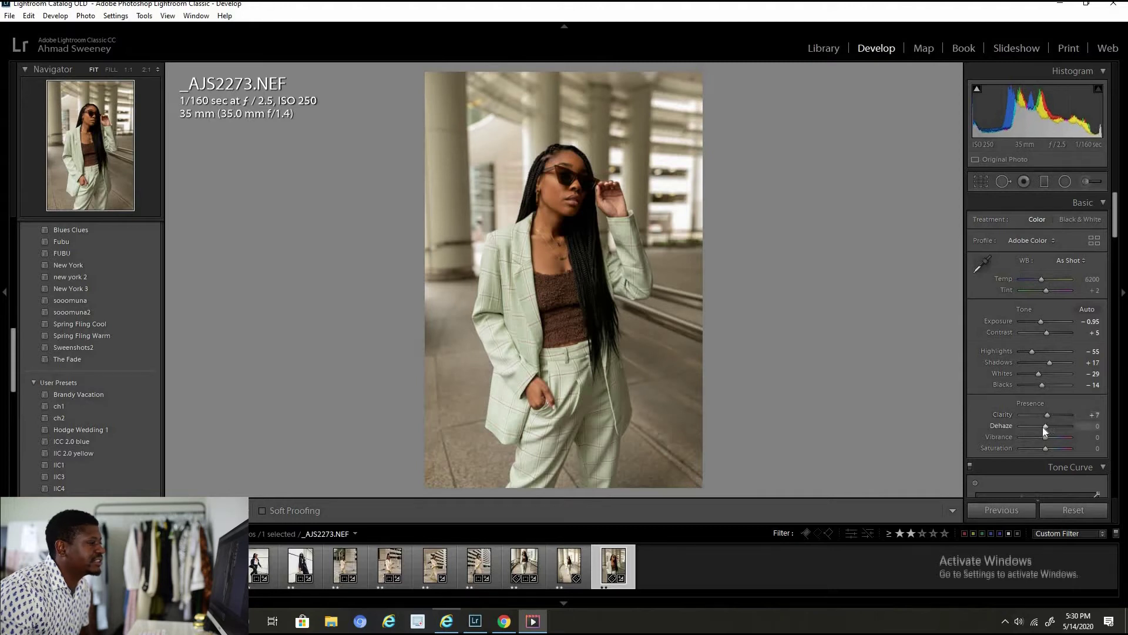
{"action": "mouse_move", "coordinate": [1035, 427]}
{"action": "left_mouse_down"}
{"action": "mouse_move", "coordinate": [1067, 429]}
{"action": "mouse_move", "coordinate": [1035, 429]}
{"action": "mouse_move", "coordinate": [1044, 424]}
{"action": "left_mouse_up"}
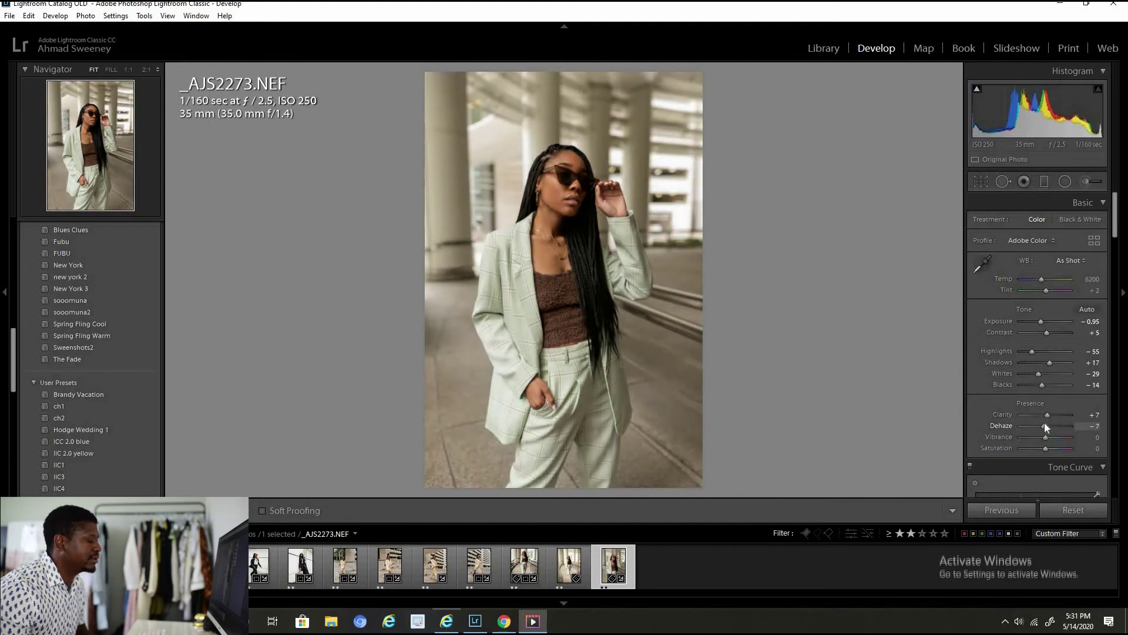
{"action": "key", "text": "ctrl+z"}
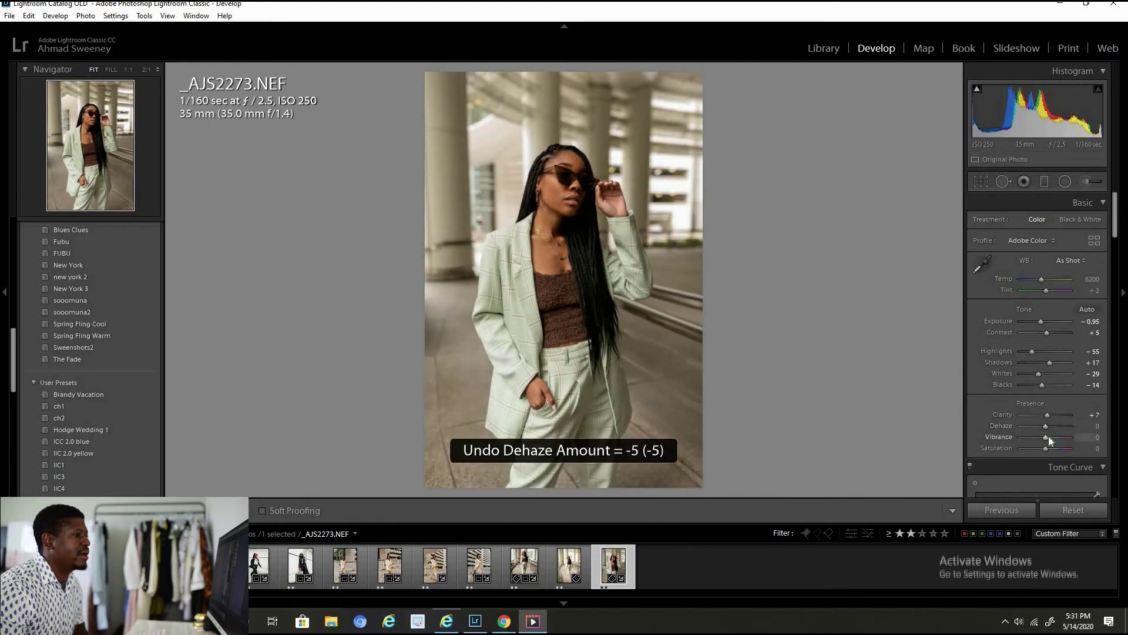
{"action": "left_click_drag", "start_coordinate": [1049, 436], "coordinate": [1055, 436]}
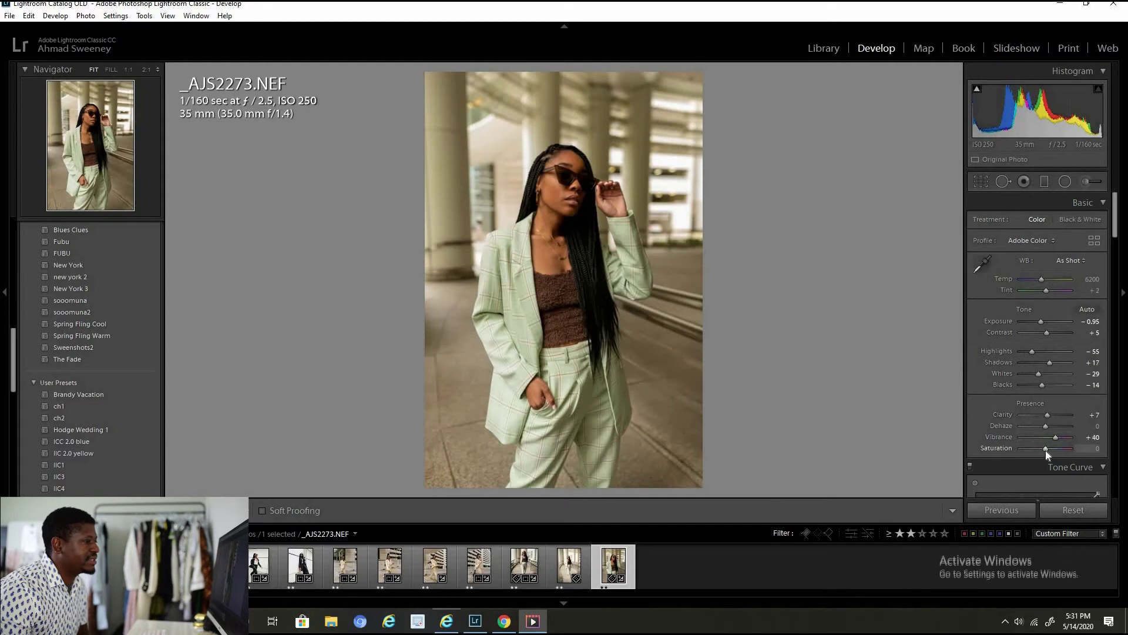
{"action": "left_click", "coordinate": [1050, 449]}
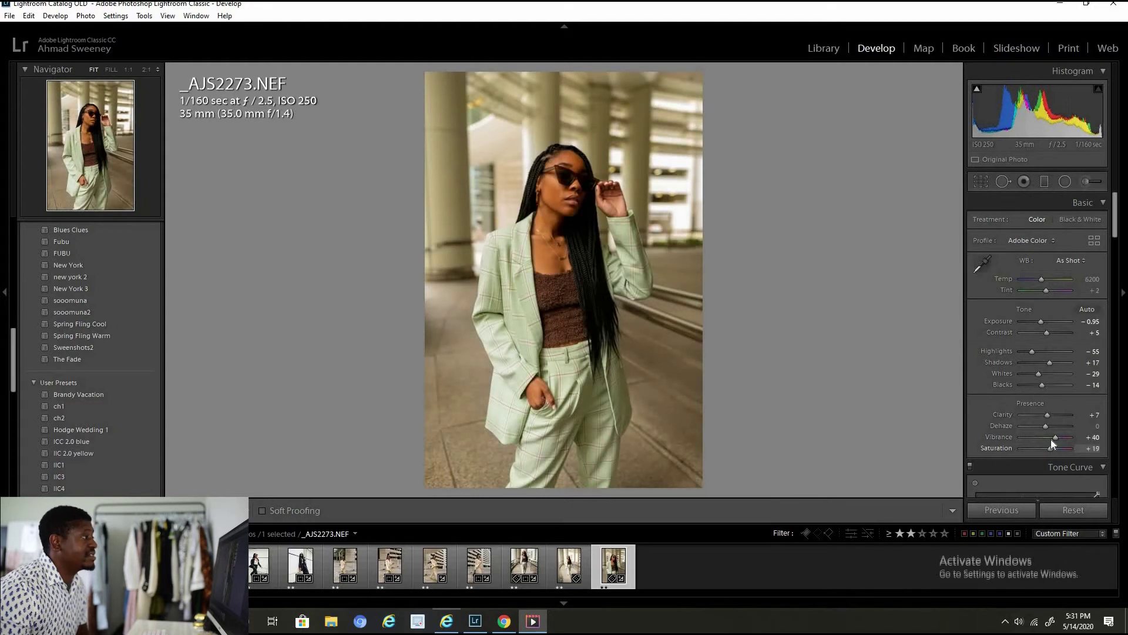
{"action": "left_click_drag", "start_coordinate": [1051, 439], "coordinate": [1051, 439]}
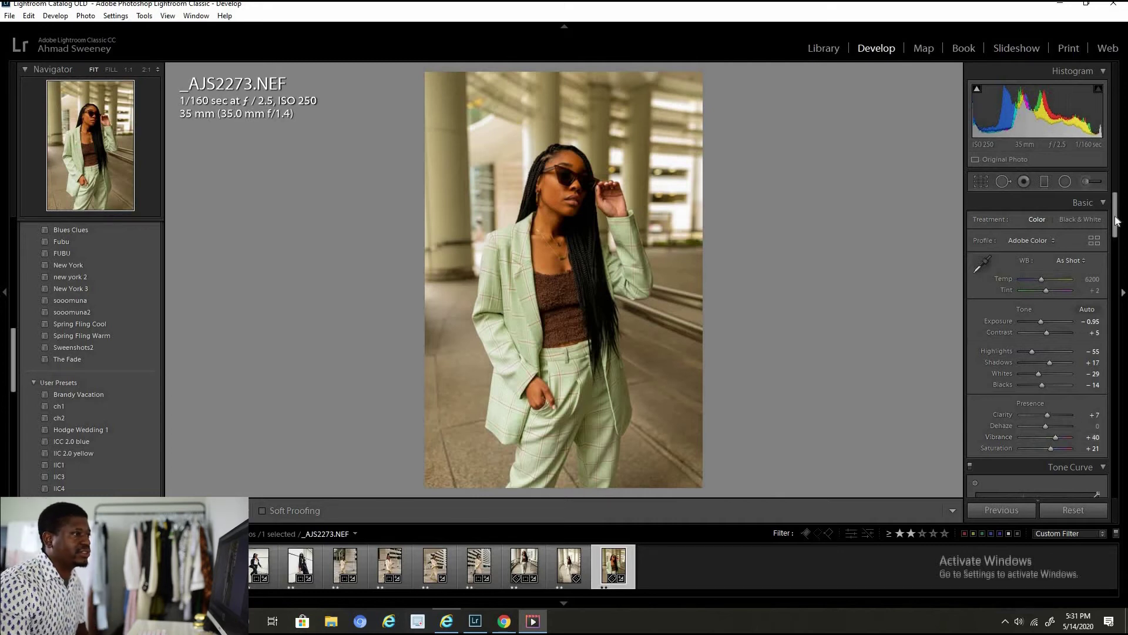
Step: Reduce the skin tones' HSL saturation to Red -4 and Orange -28 with the targeted adjustment, and compare with the unedited photo
{"action": "scroll", "coordinate": [1117, 241], "scroll_direction": "down", "scroll_amount": 5}
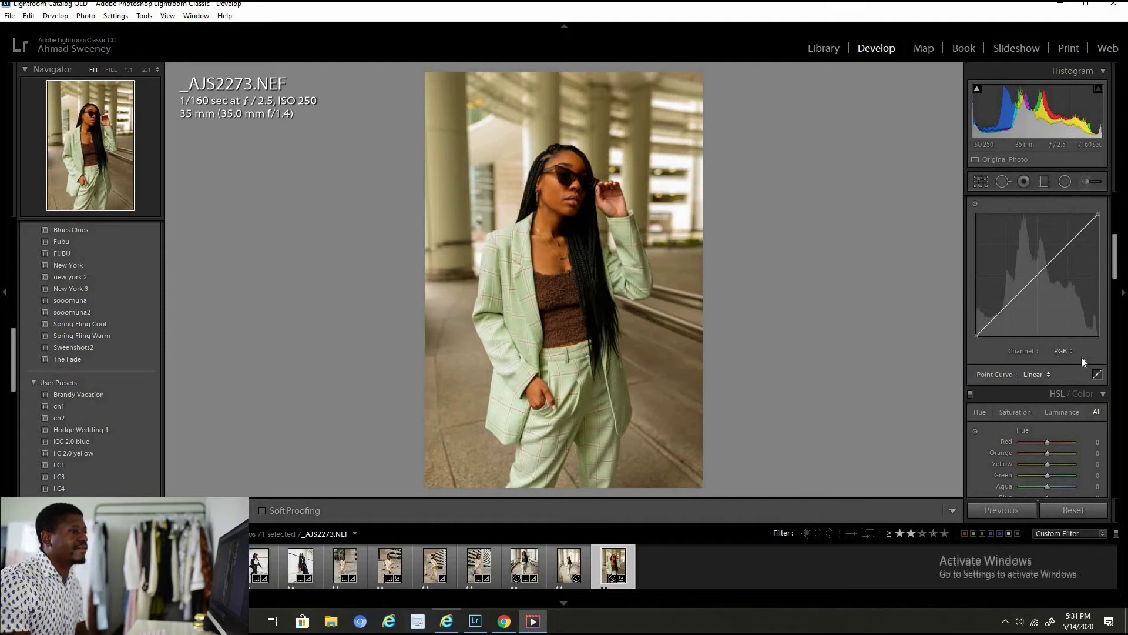
{"action": "left_click_drag", "start_coordinate": [1118, 259], "coordinate": [1117, 312]}
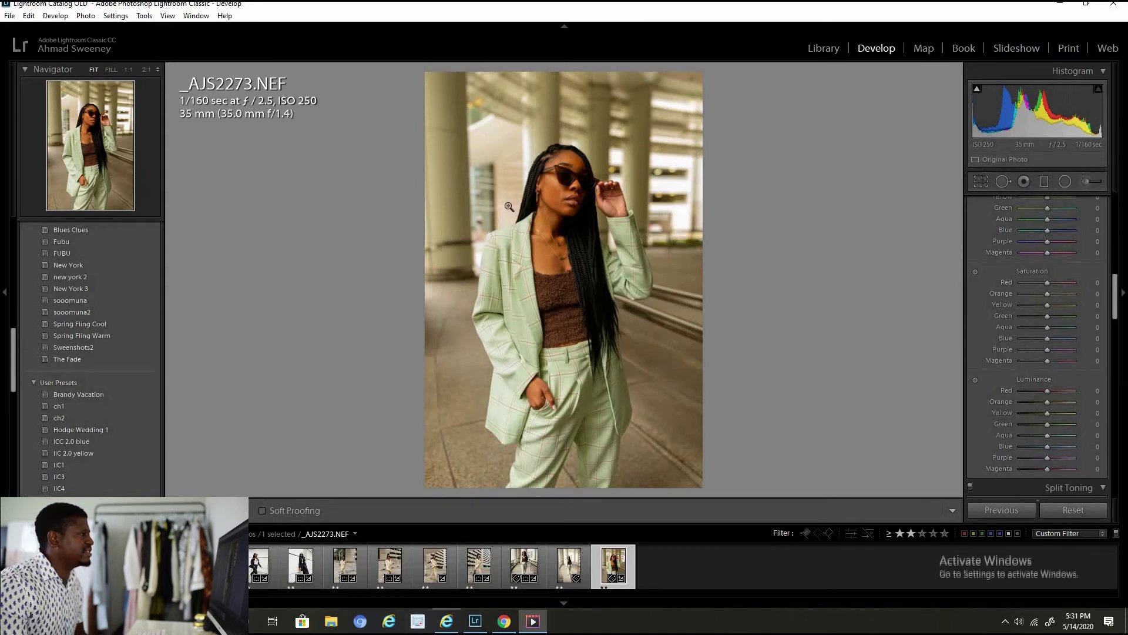
{"action": "left_click", "coordinate": [974, 273]}
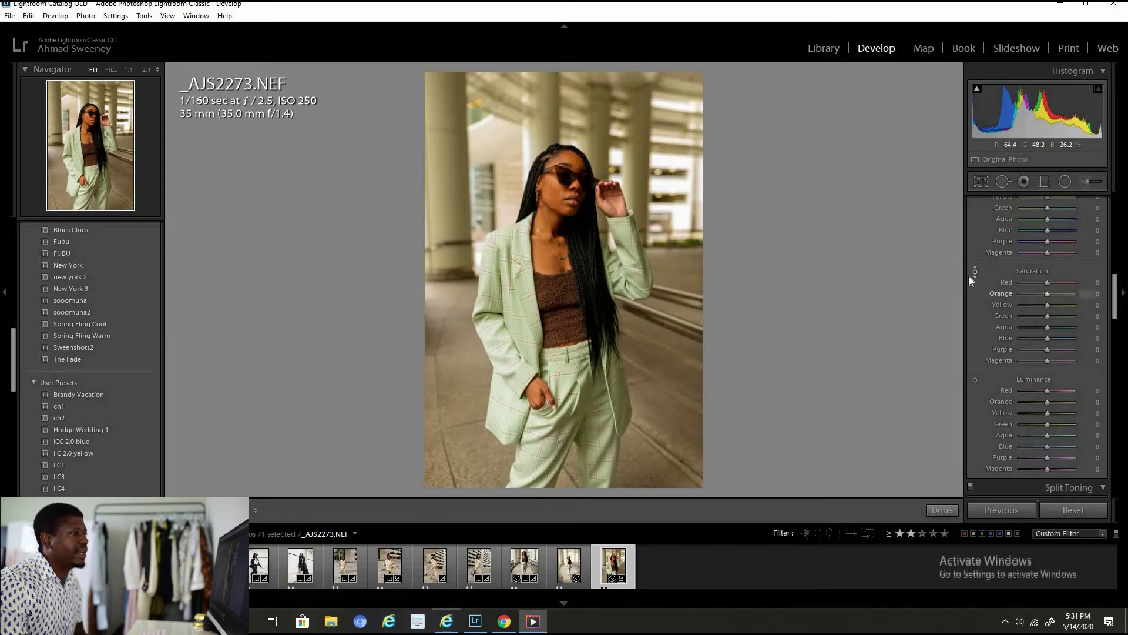
{"action": "left_click", "coordinate": [974, 271]}
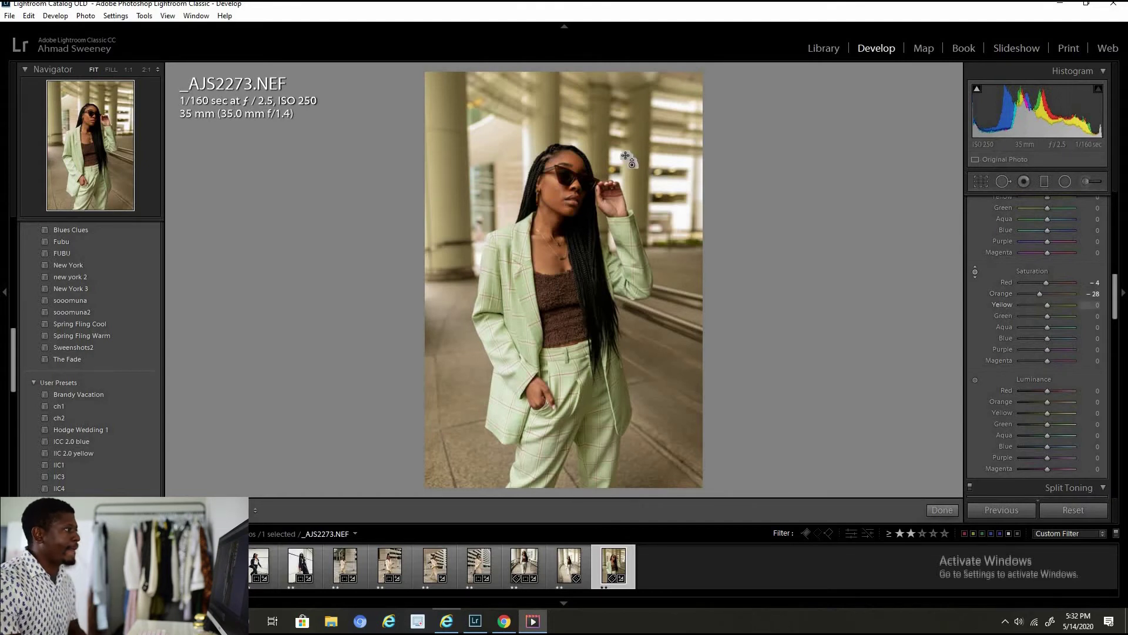
{"action": "key", "text": "backslash"}
{"action": "key", "text": "backslash"}
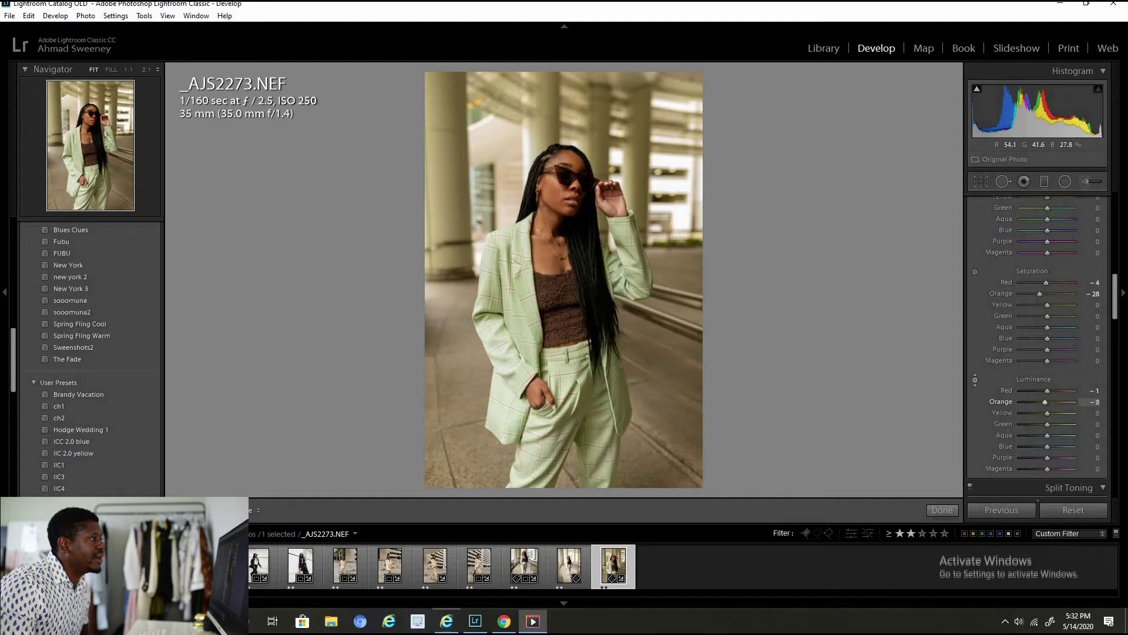
Step: Try darkening the skin tones, undo it, and set their HSL luminance to Red +1 and Orange +8 with the targeted adjustment
{"action": "left_click_drag", "start_coordinate": [545, 188], "coordinate": [545, 216]}
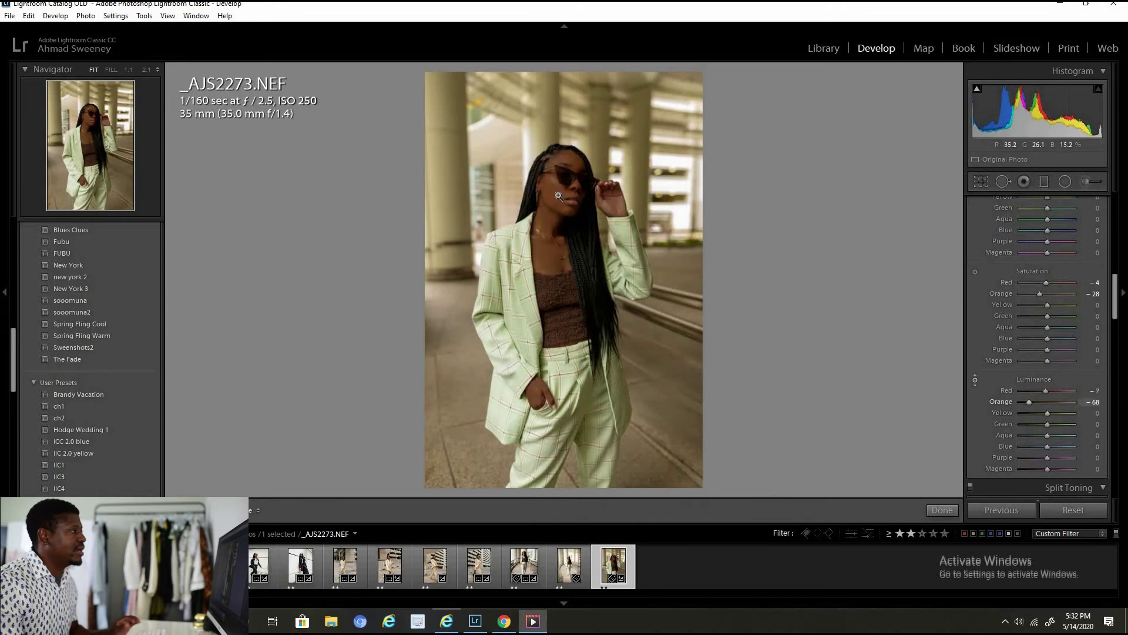
{"action": "key", "text": "ctrl+z"}
{"action": "key", "text": "backslash"}
{"action": "key", "text": "backslash"}
{"action": "left_click", "coordinate": [975, 379]}
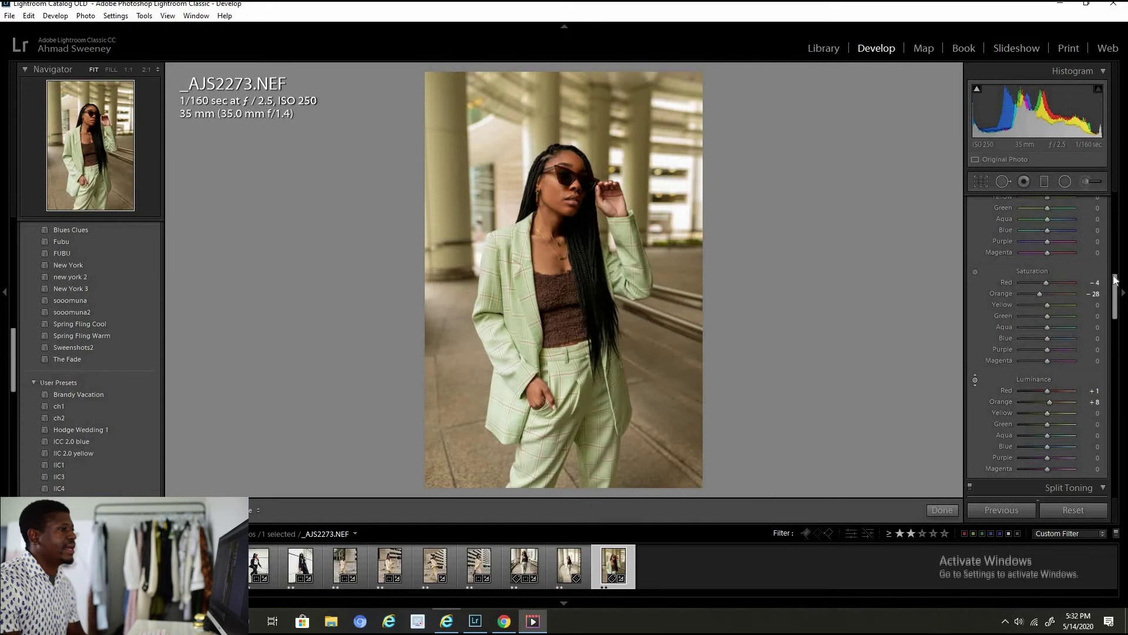
Step: Desaturate the background tones with the targeted adjustment to Orange -30 and Yellow -42
{"action": "scroll", "coordinate": [1116, 269], "scroll_direction": "up", "scroll_amount": 3}
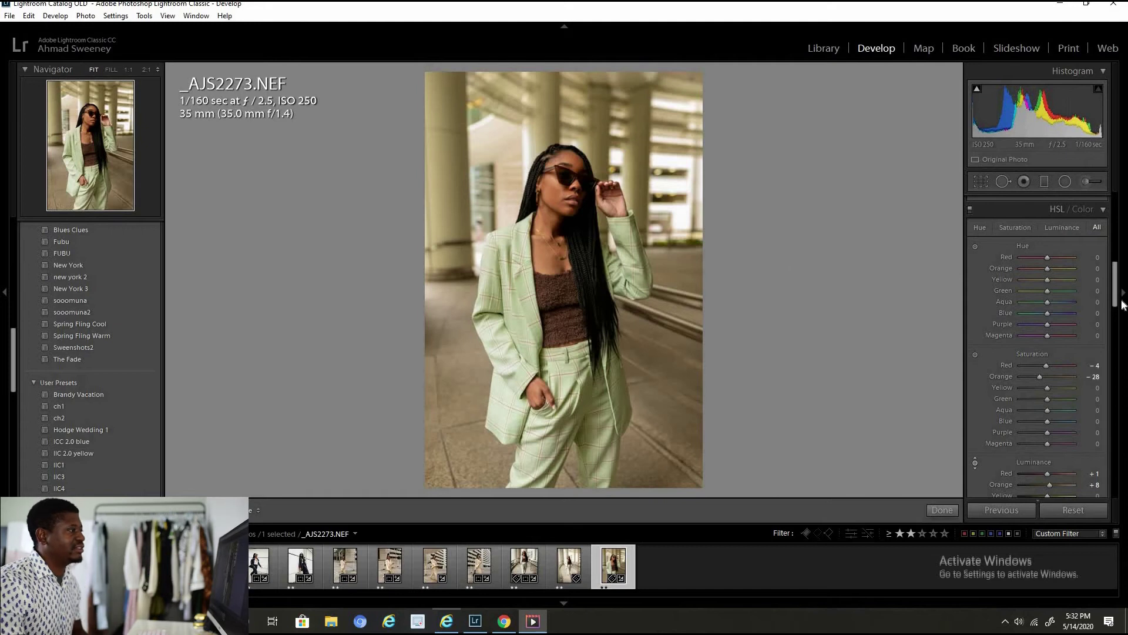
{"action": "left_click", "coordinate": [976, 355]}
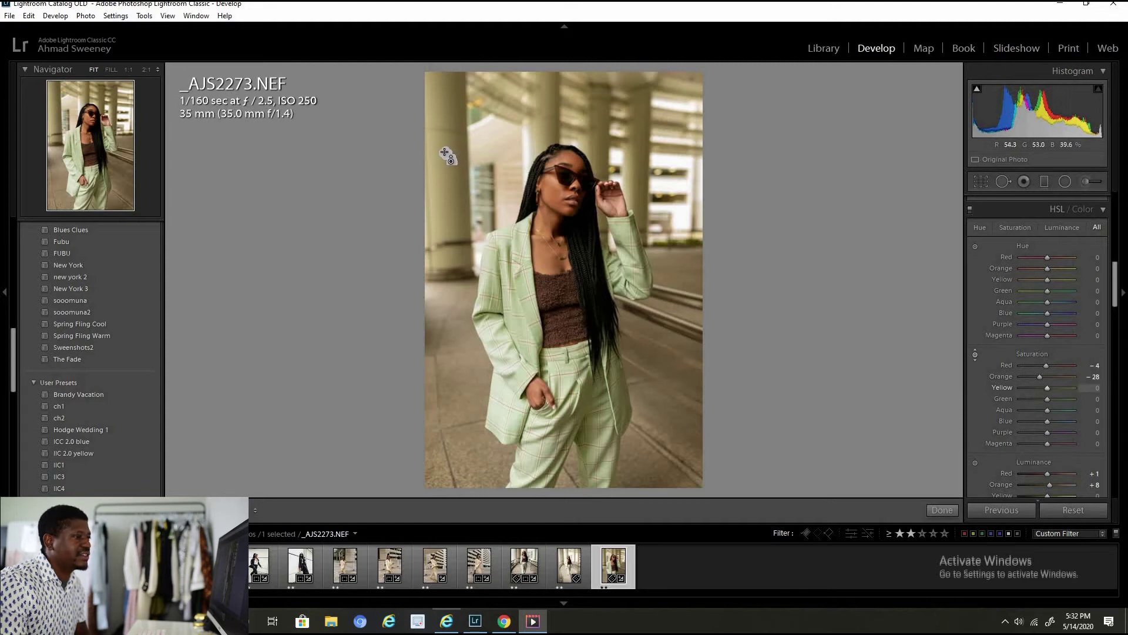
{"action": "left_click_drag", "start_coordinate": [499, 294], "coordinate": [499, 312]}
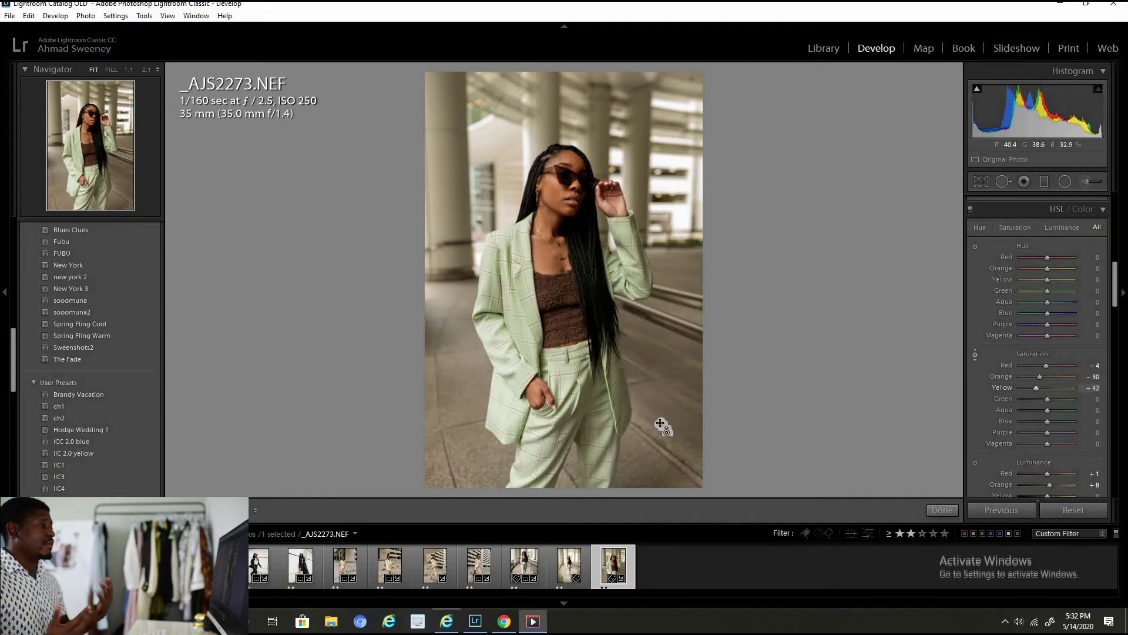
Step: Inspect the subject's face up close and compare _AJS2273.NEF with its unedited version and with _AJS2246.NEF
{"action": "key", "text": "z"}
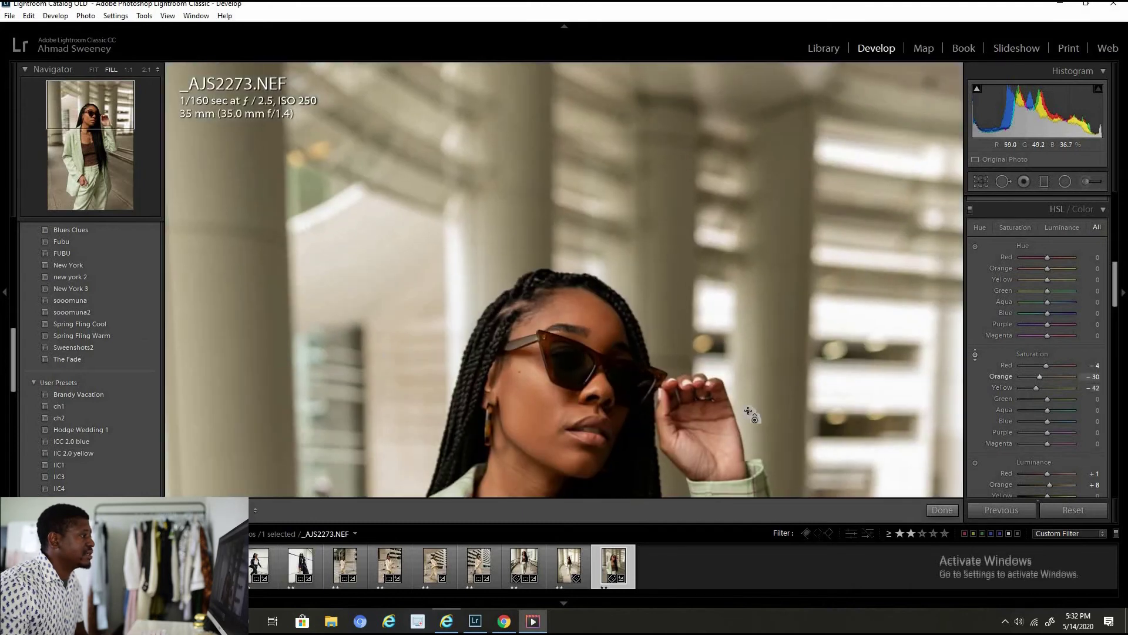
{"action": "scroll", "coordinate": [734, 247], "scroll_direction": "down", "scroll_amount": 4}
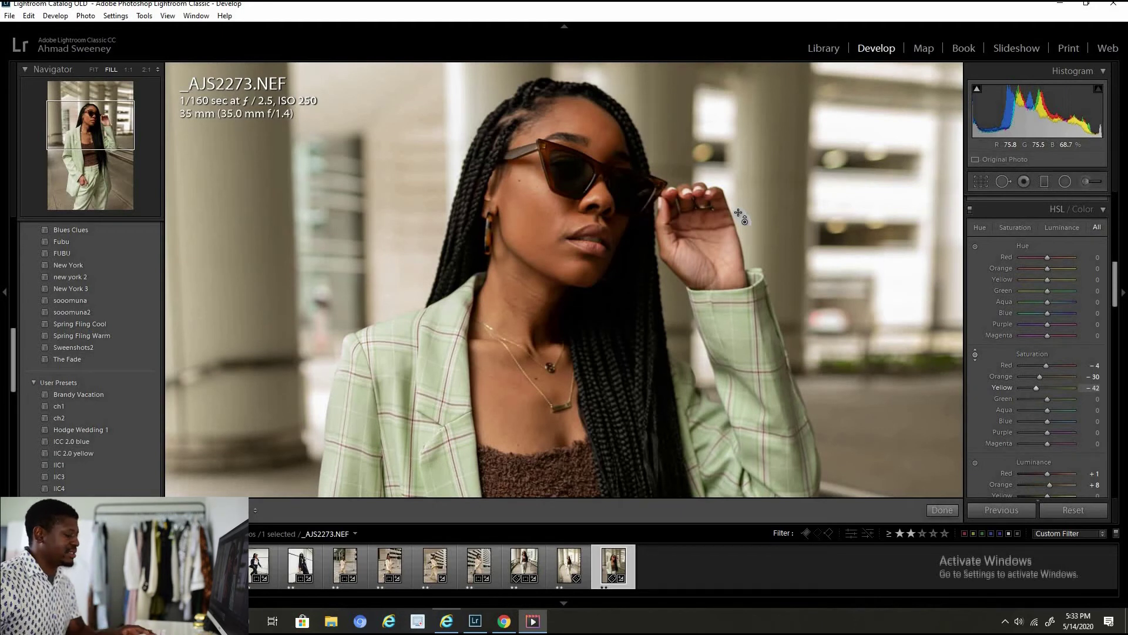
{"action": "key", "text": "z"}
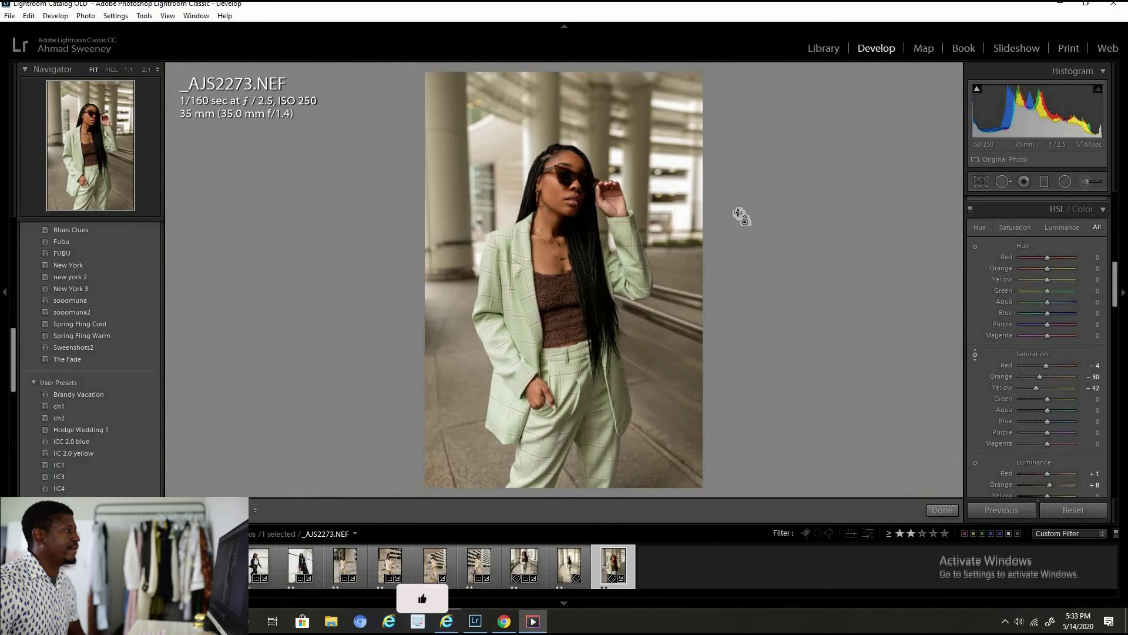
{"action": "key", "text": "backslash"}
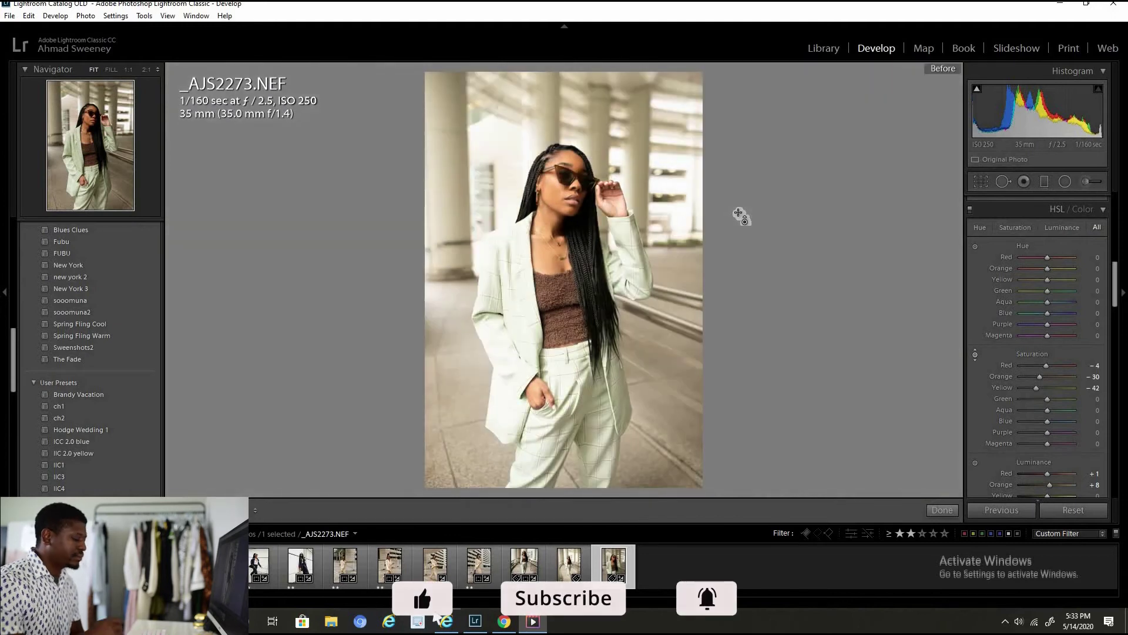
{"action": "key", "text": "backslash"}
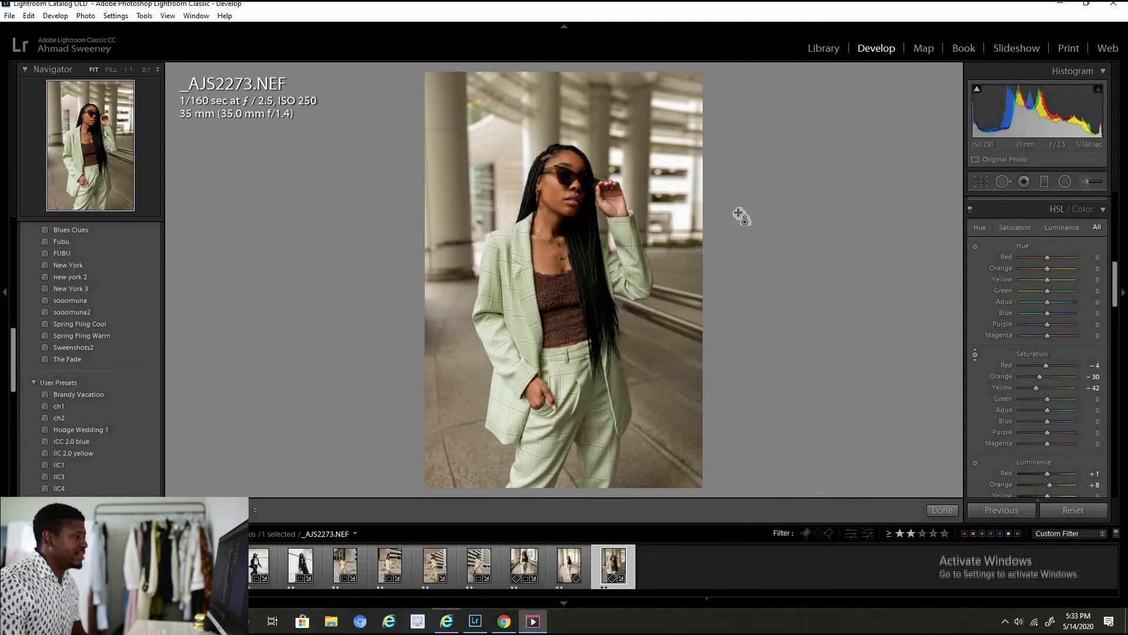
{"action": "key", "text": "Left"}
{"action": "key", "text": "Left"}
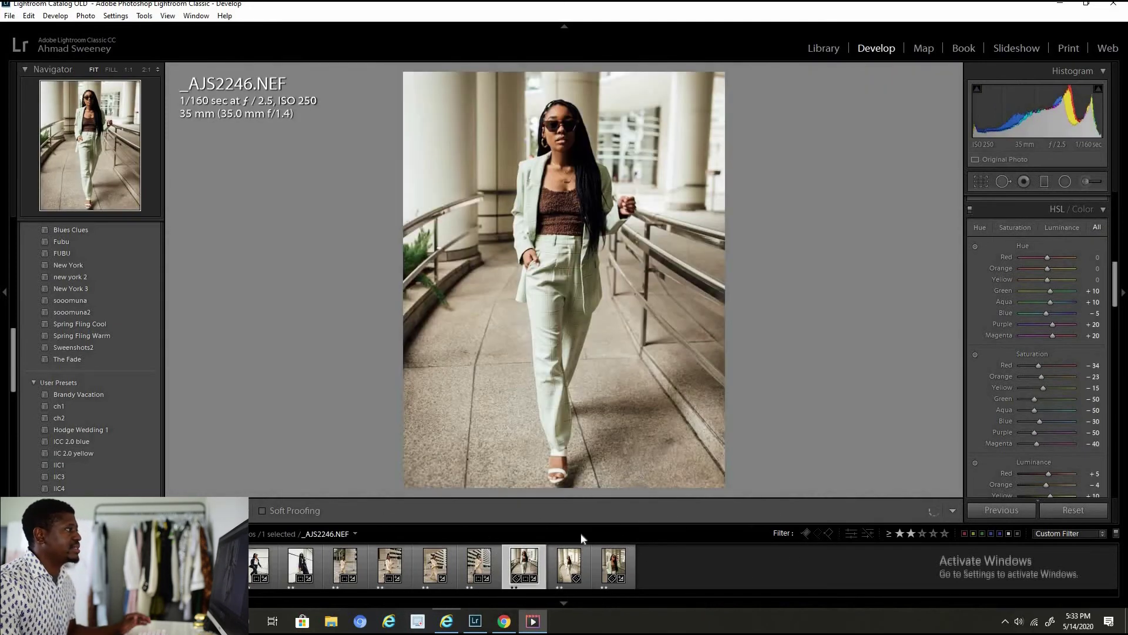
{"action": "left_click", "coordinate": [601, 566]}
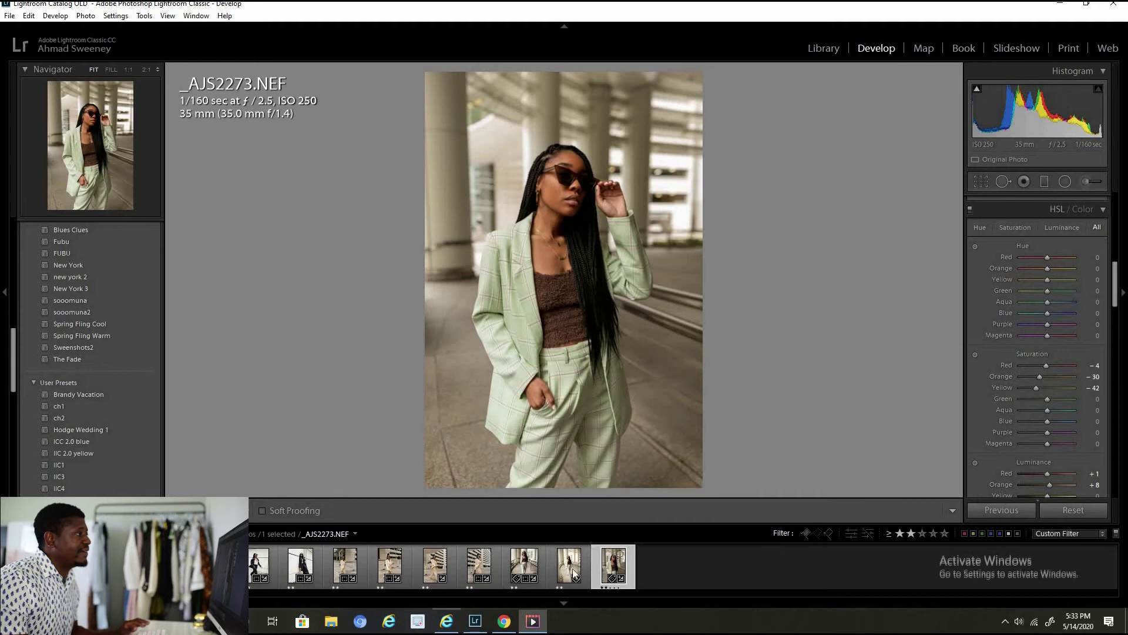
{"action": "left_click", "coordinate": [538, 573]}
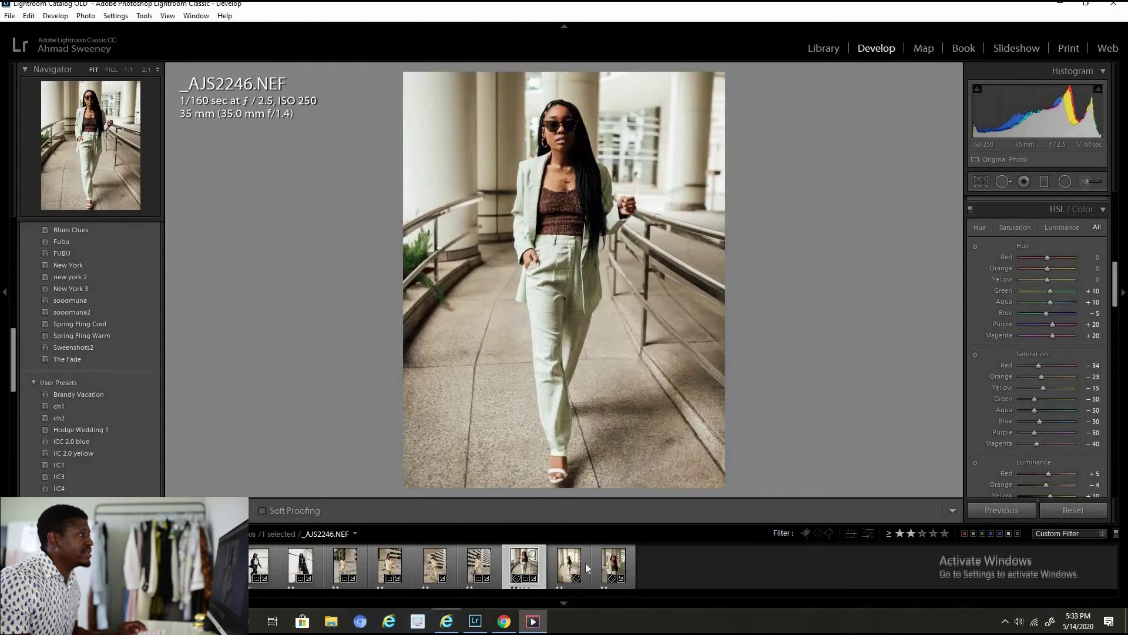
{"action": "left_click", "coordinate": [614, 567]}
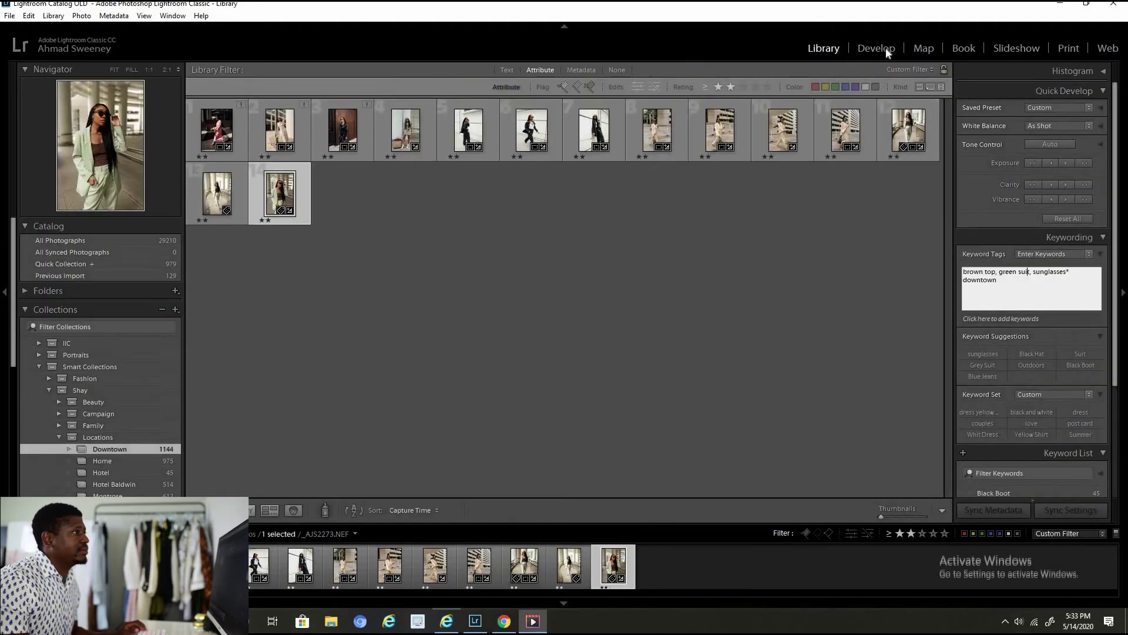
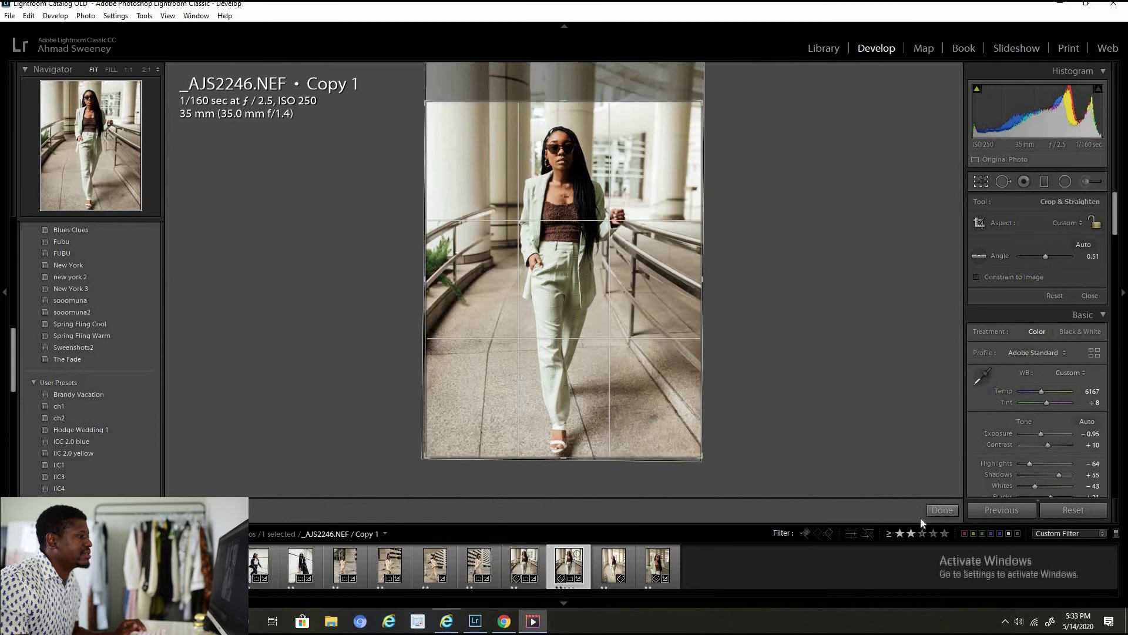
Step: Synchronize _AJS2273.NEF's develop settings to _AJS2246.NEF Copy 1, excluding local adjustments, transform, spot removal and crop
{"action": "key", "text": "Return"}
{"action": "left_click", "coordinate": [656, 563]}
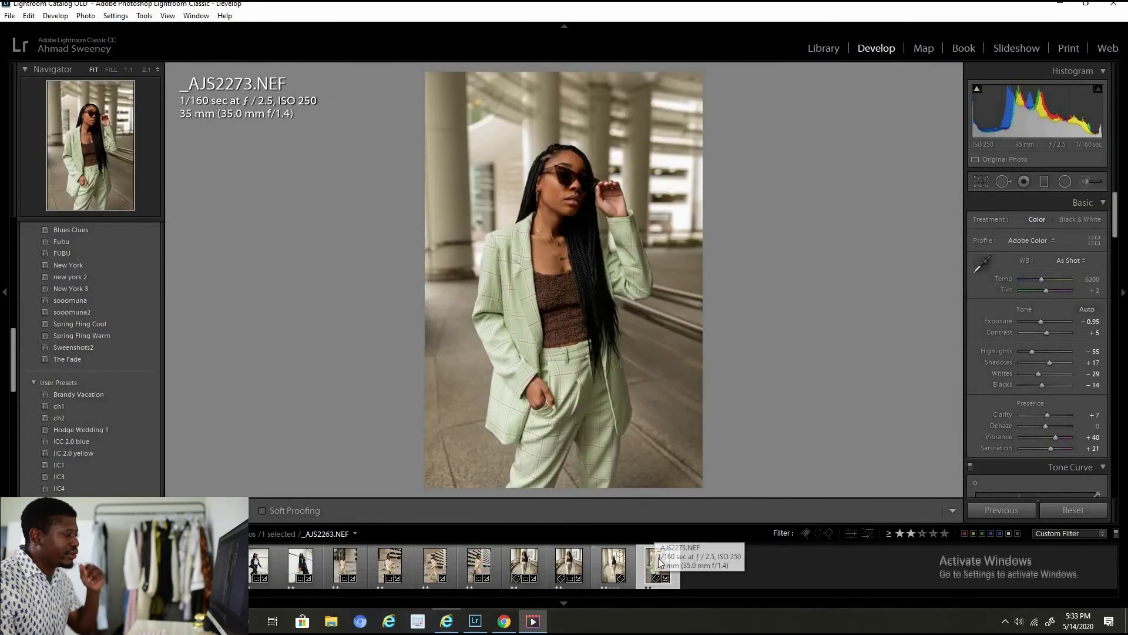
{"action": "left_click", "coordinate": [568, 567], "text": "ctrl"}
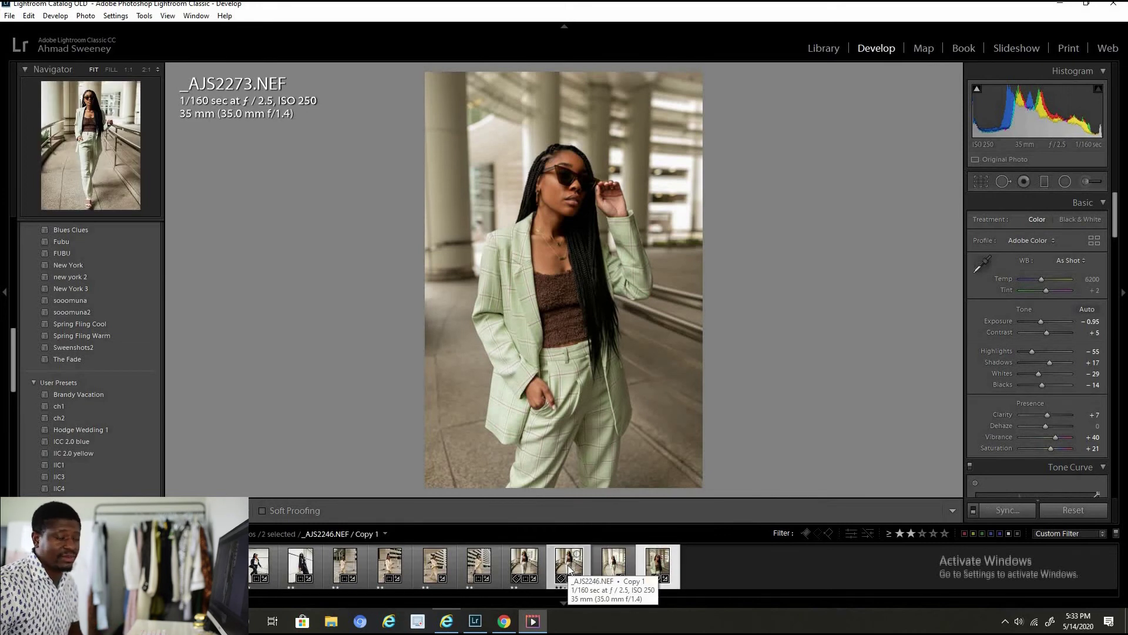
{"action": "left_click", "coordinate": [1014, 510]}
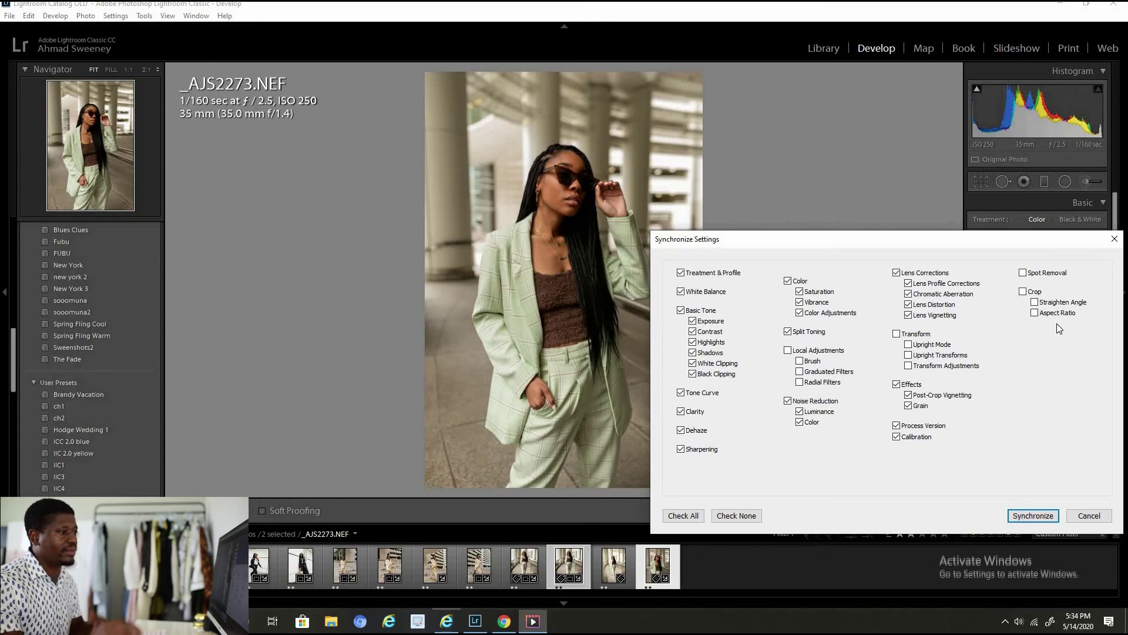
{"action": "left_click", "coordinate": [1022, 515]}
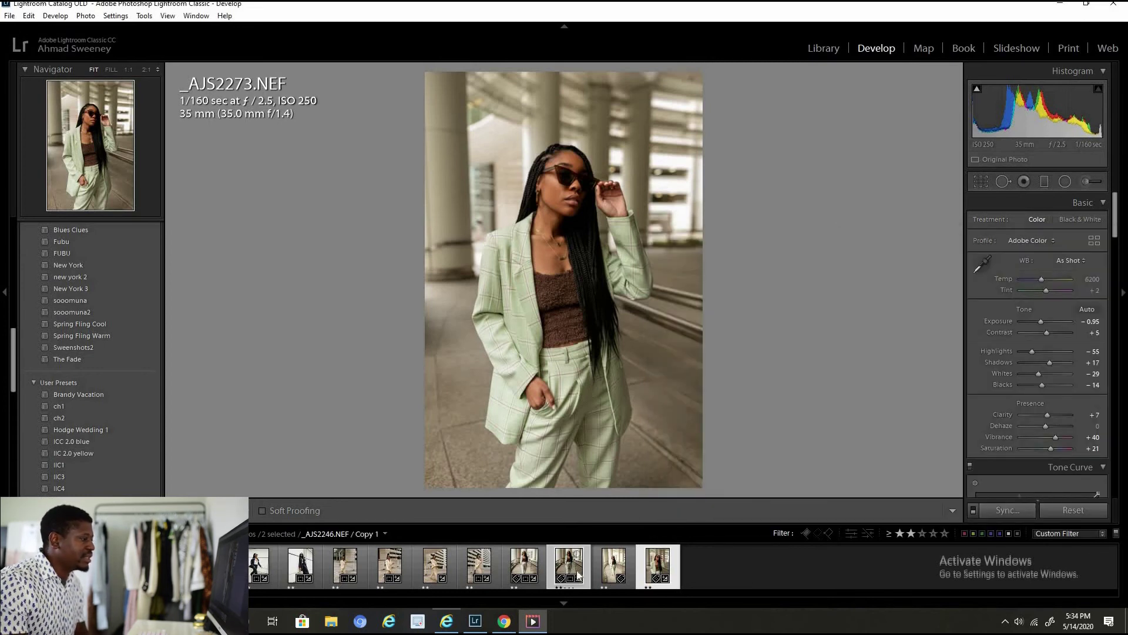
Step: Compare _AJS2246.NEF Copy 1 with _AJS2273.NEF and with the original _AJS2246.NEF edit
{"action": "left_click", "coordinate": [654, 573]}
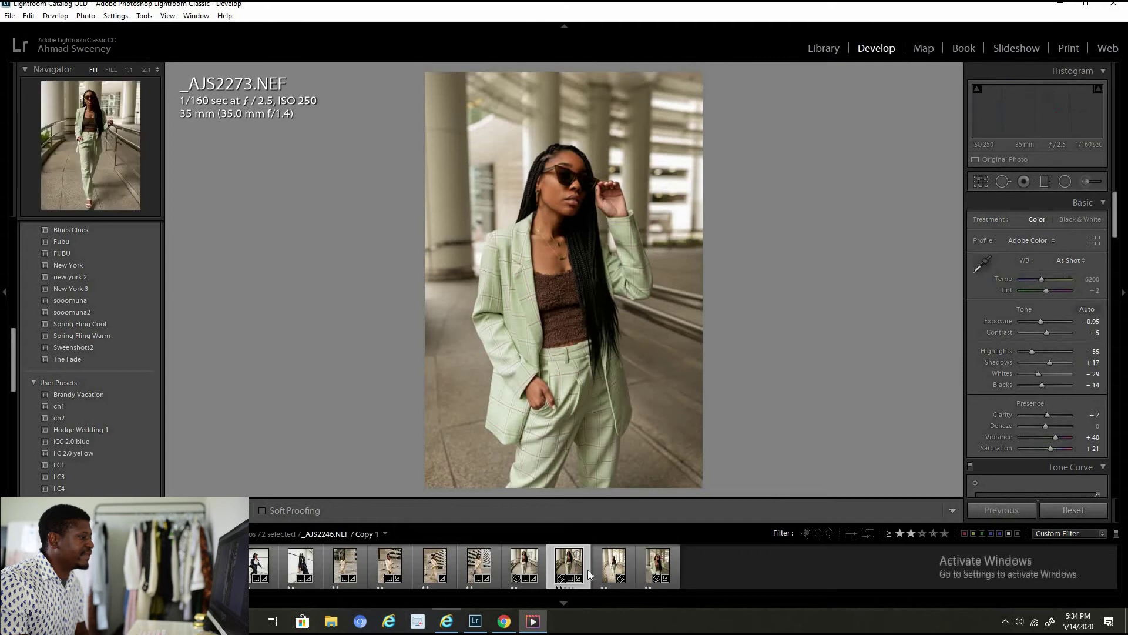
{"action": "left_click", "coordinate": [656, 567]}
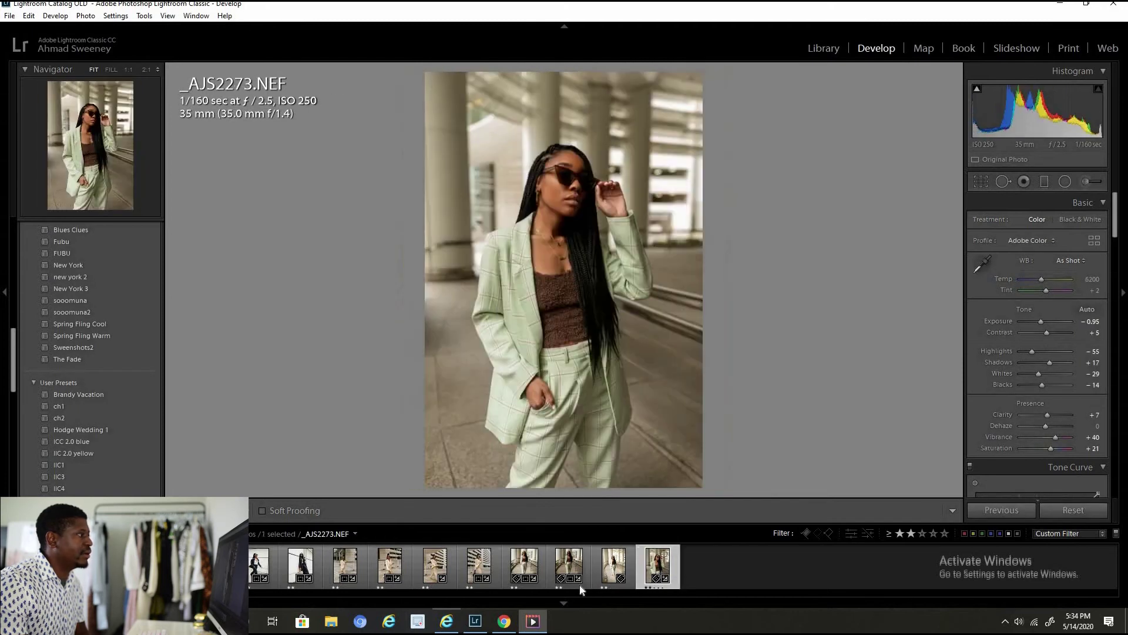
{"action": "left_click", "coordinate": [581, 575]}
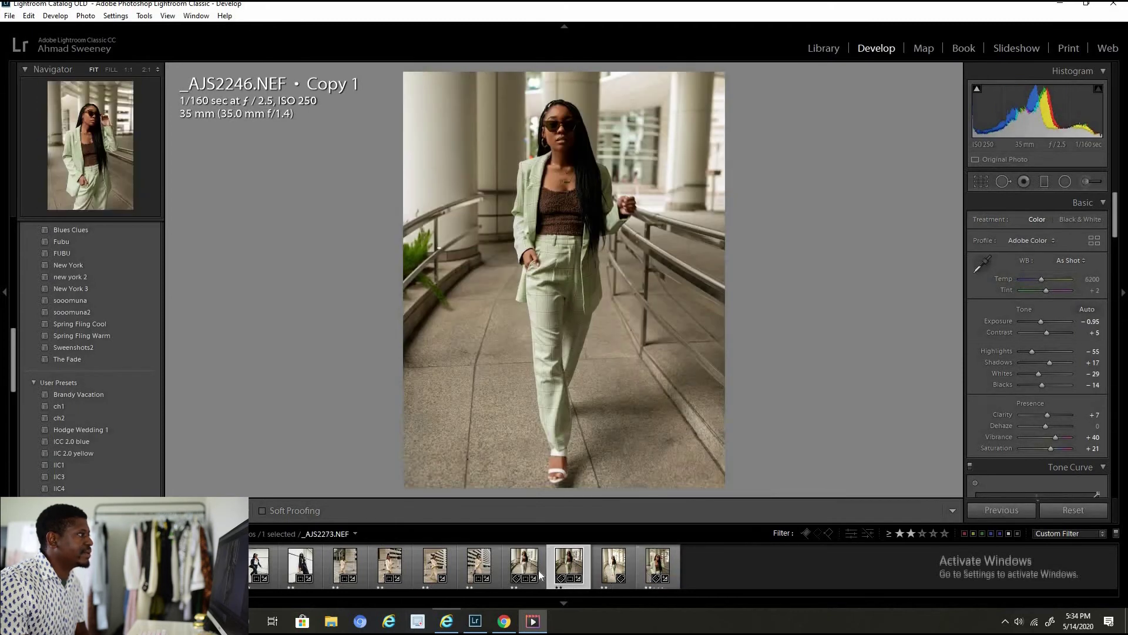
{"action": "left_click", "coordinate": [539, 575]}
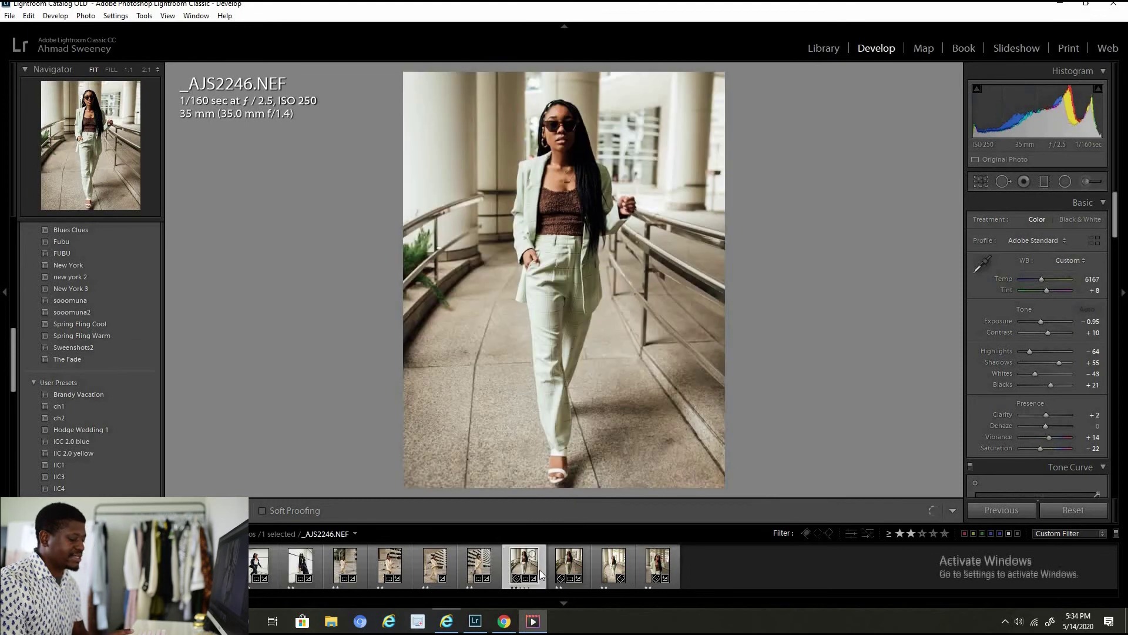
{"action": "key", "text": "Right"}
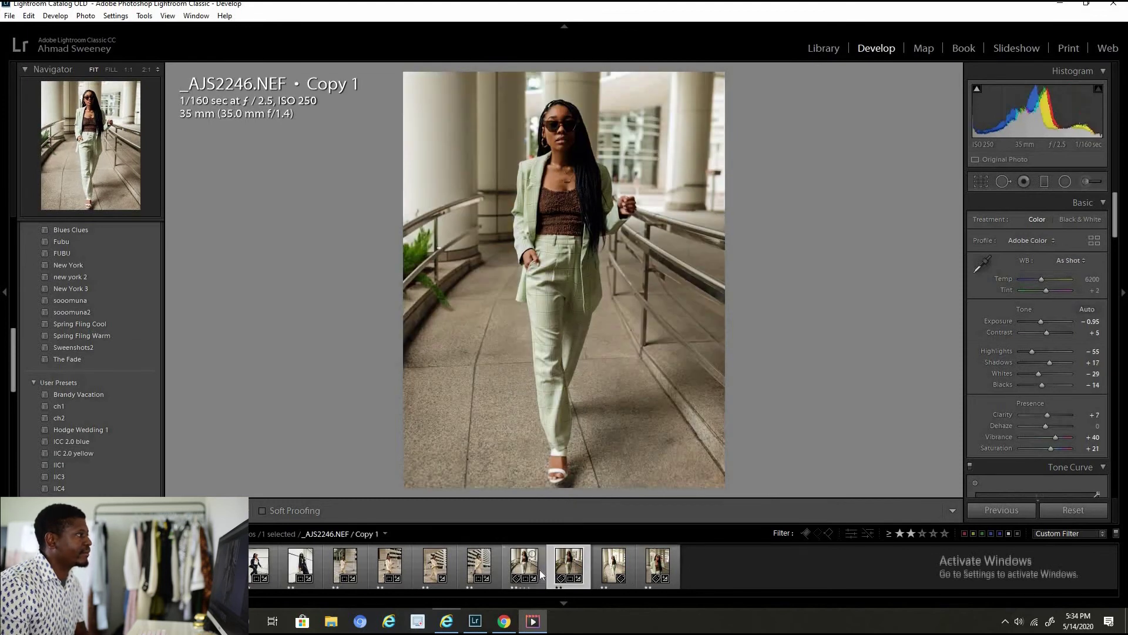
{"action": "left_click", "coordinate": [540, 575]}
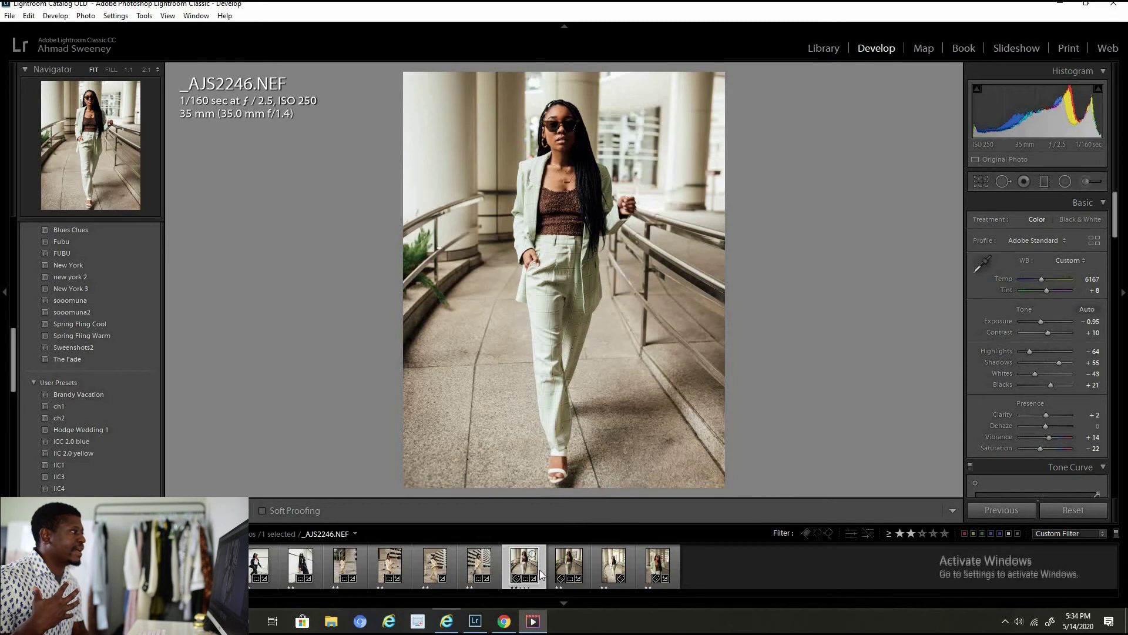
{"action": "key", "text": "Right"}
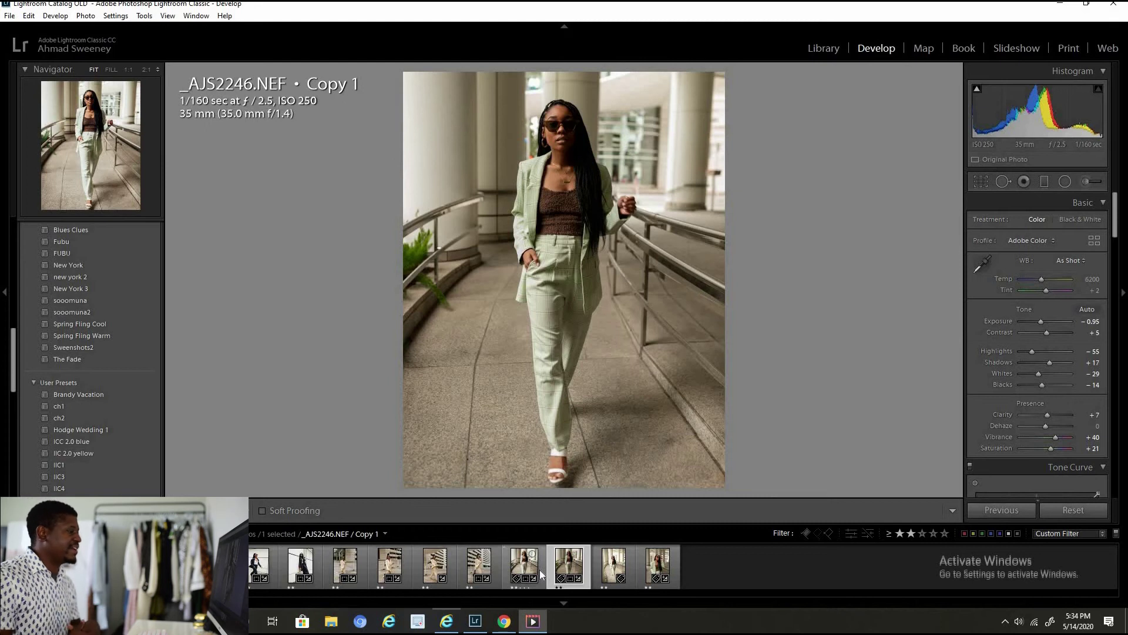
Step: Synchronize _AJS2246.NEF's develop settings to the three following photos through _AJS2273.NEF, excluding local adjustments, transform, spot removal and crop
{"action": "left_click", "coordinate": [542, 575]}
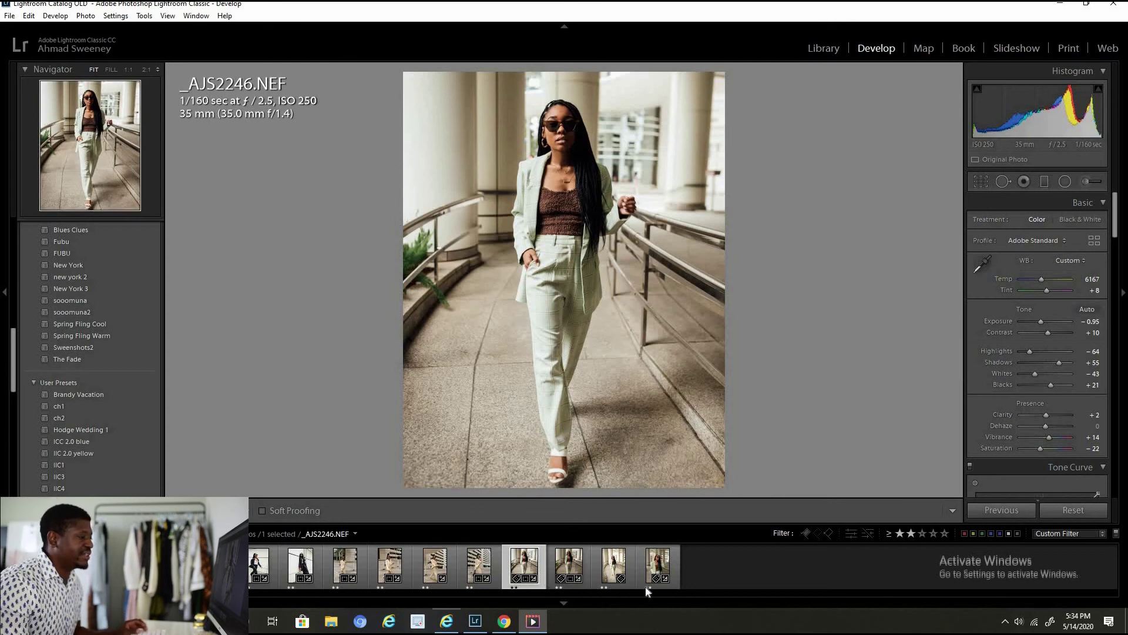
{"action": "left_click", "coordinate": [667, 574], "text": "shift"}
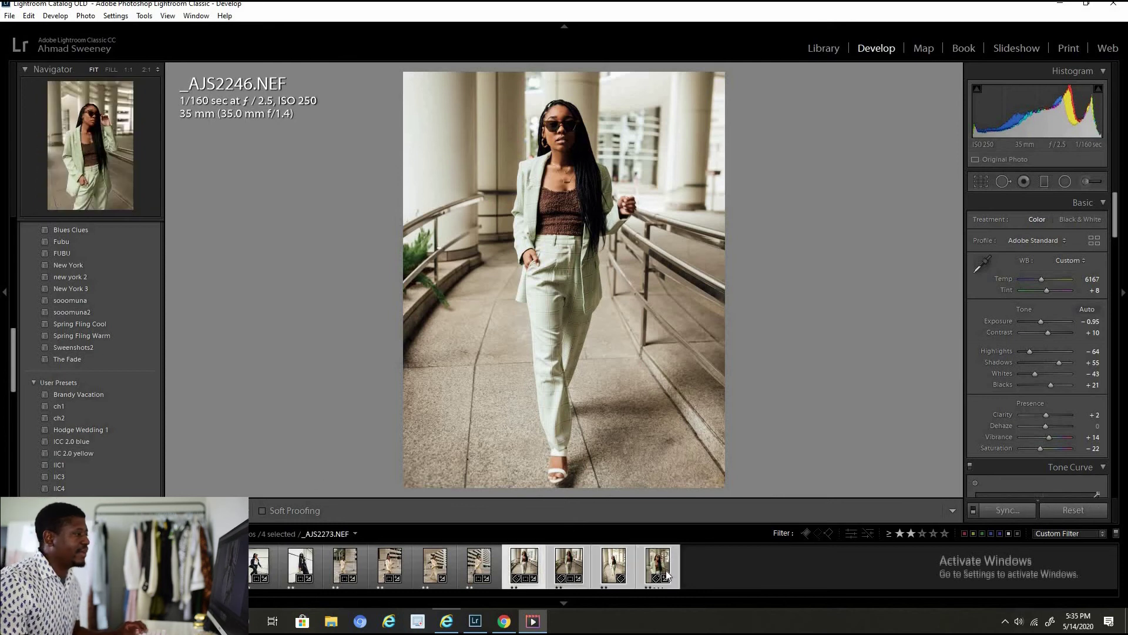
{"action": "left_click", "coordinate": [1018, 511]}
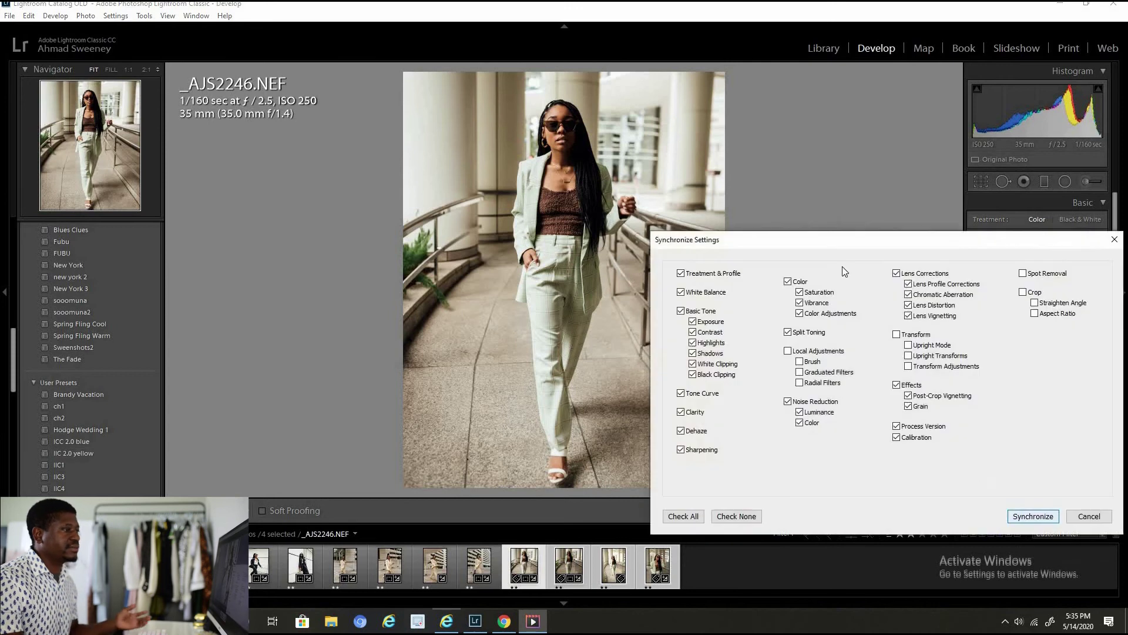
{"action": "left_click", "coordinate": [1032, 516]}
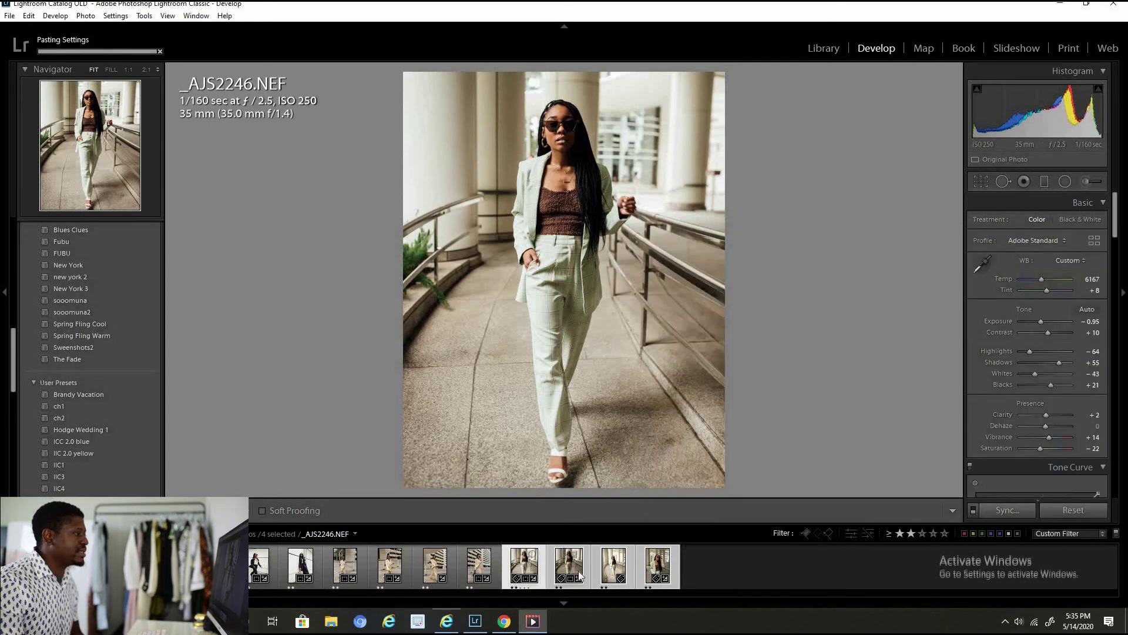
{"action": "left_click", "coordinate": [524, 564]}
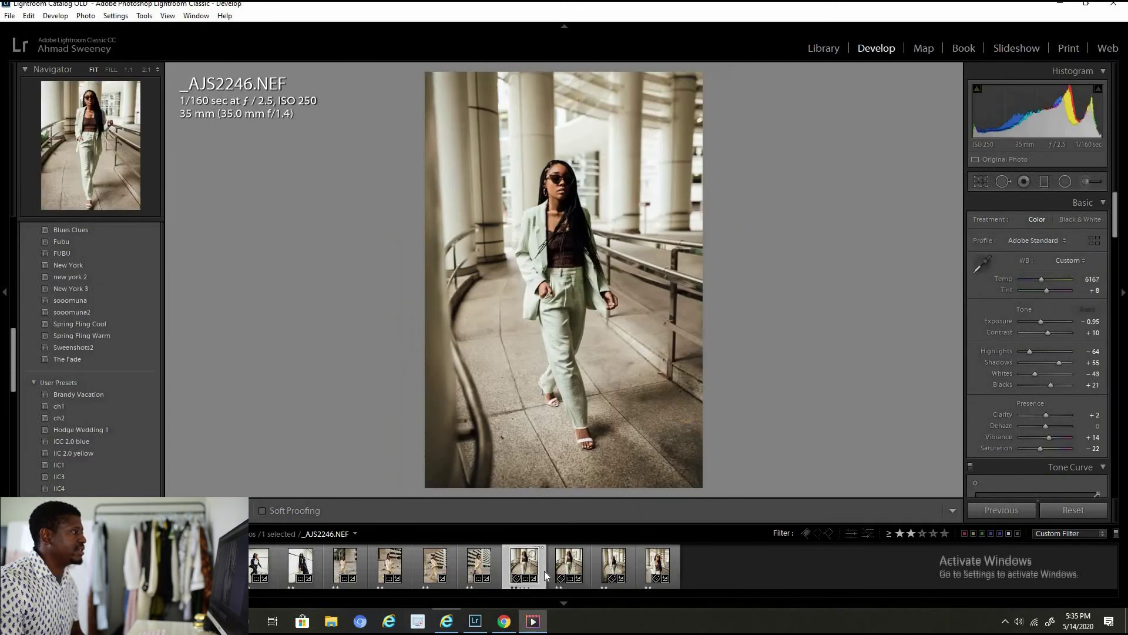
Step: Straighten _AJS2263.NEF to an angle of 1.66 and crop in its side edges
{"action": "left_click", "coordinate": [616, 568]}
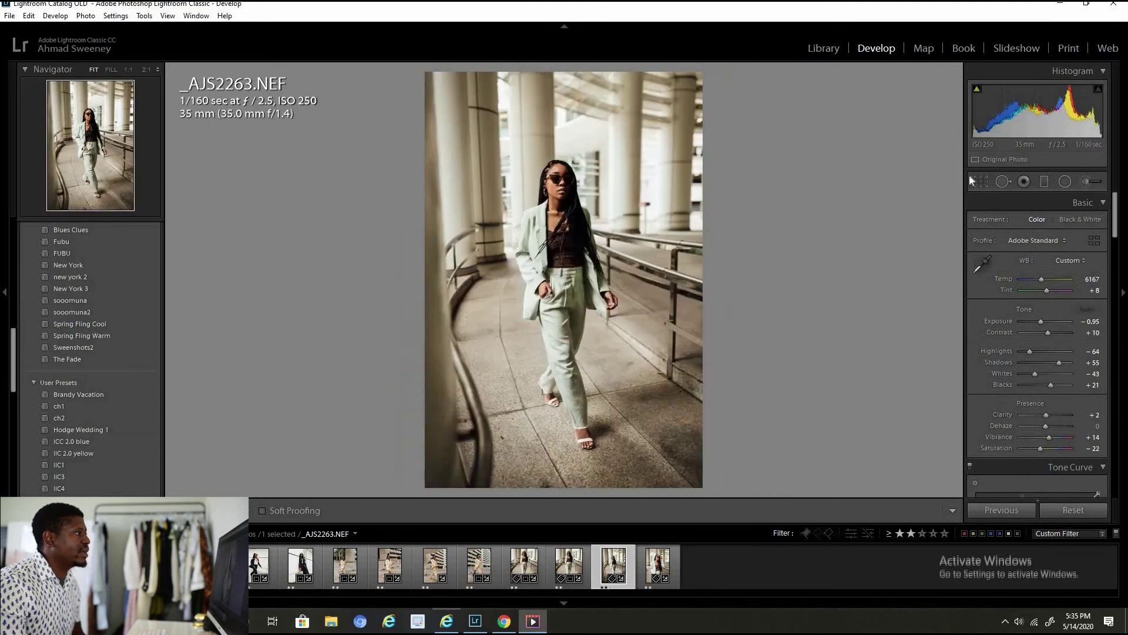
{"action": "left_click", "coordinate": [985, 177]}
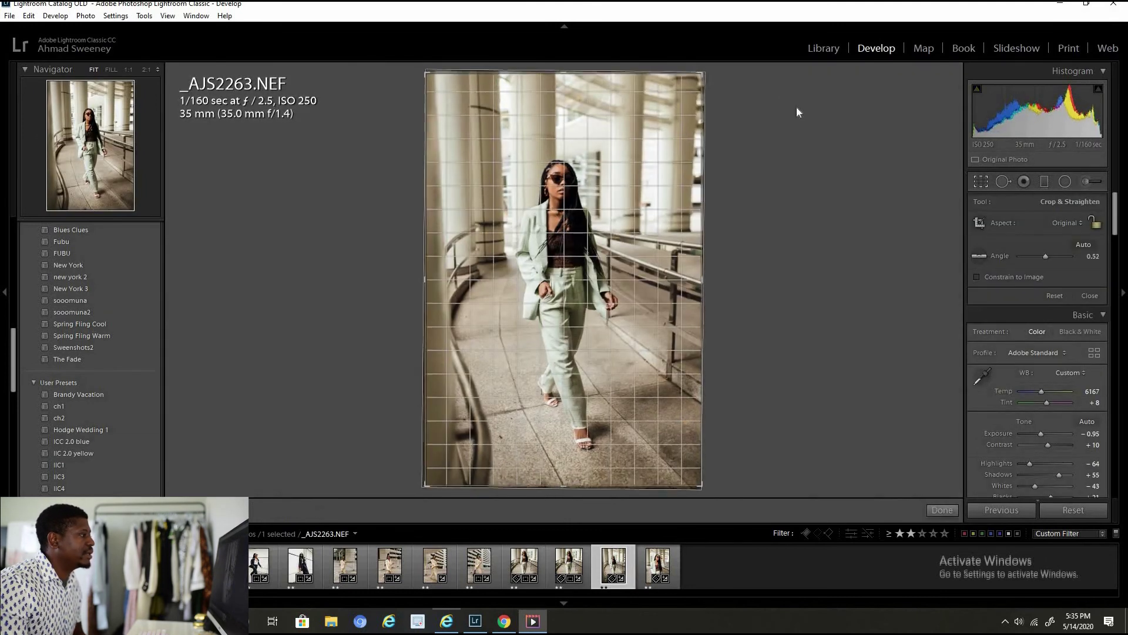
{"action": "left_click_drag", "start_coordinate": [399, 289], "coordinate": [420, 289]}
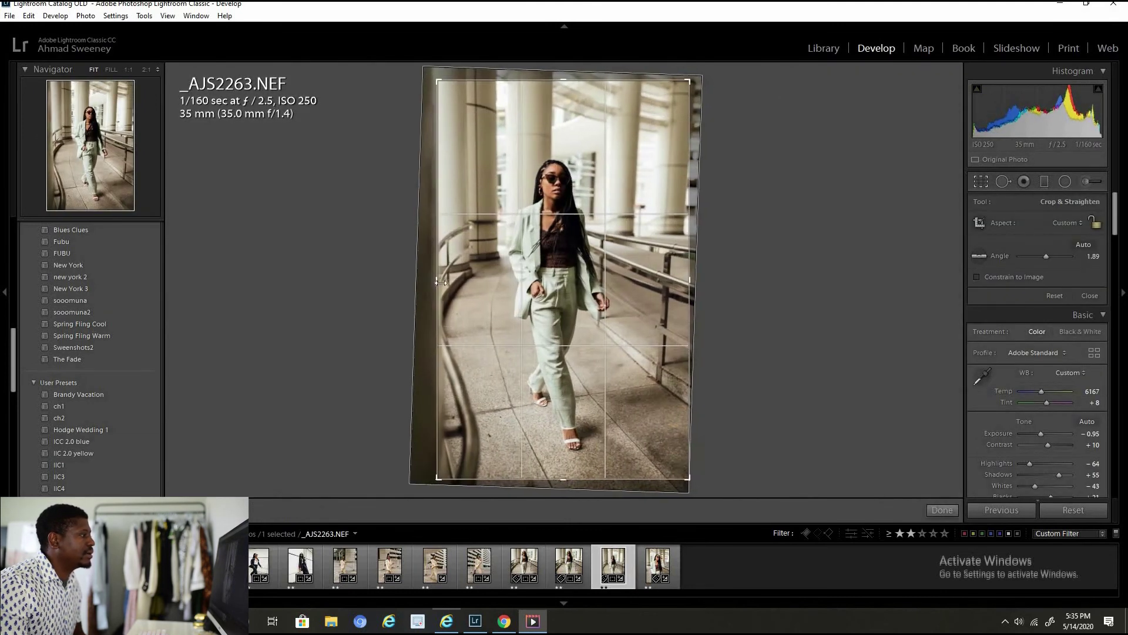
{"action": "left_click_drag", "start_coordinate": [767, 83], "coordinate": [773, 90]}
{"action": "key", "text": "Return"}
{"action": "left_click", "coordinate": [1003, 181]}
{"action": "left_click_drag", "start_coordinate": [437, 281], "coordinate": [448, 279]}
{"action": "key", "text": "Return"}
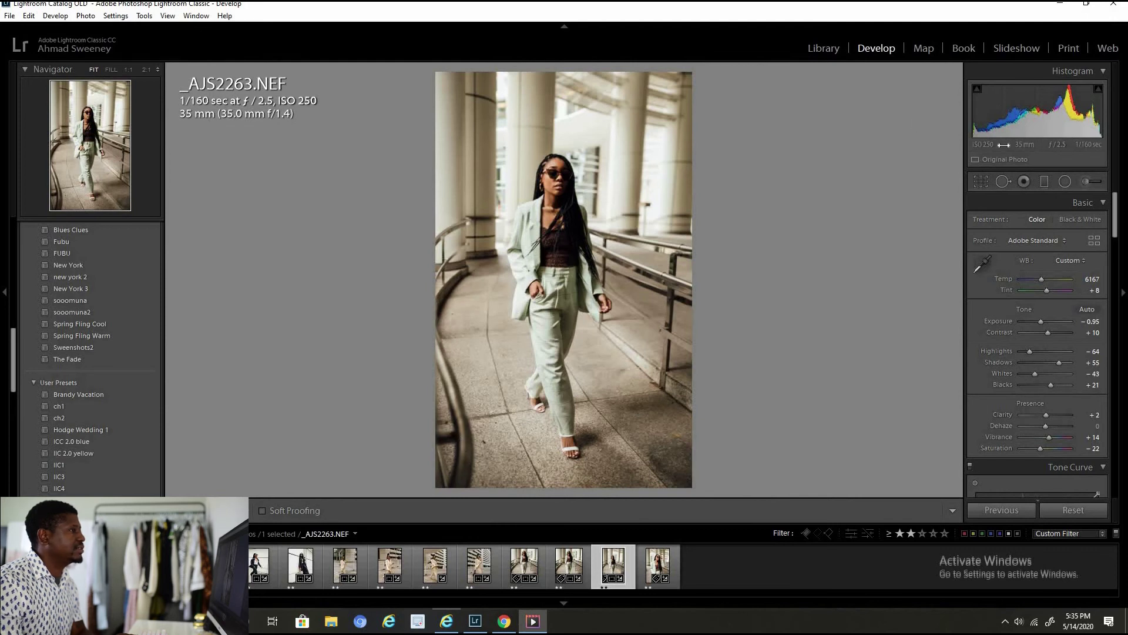
{"action": "key", "text": "r"}
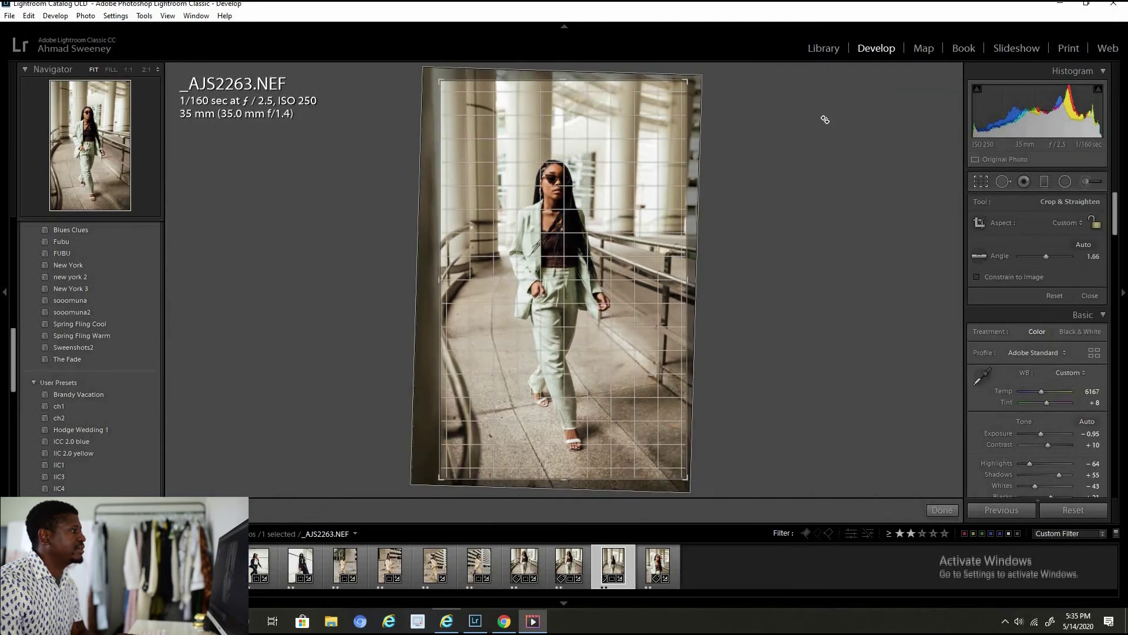
Step: Heal the marks on the pavement on both sides of the subject with a spot size of about 75
{"action": "left_click", "coordinate": [1011, 182]}
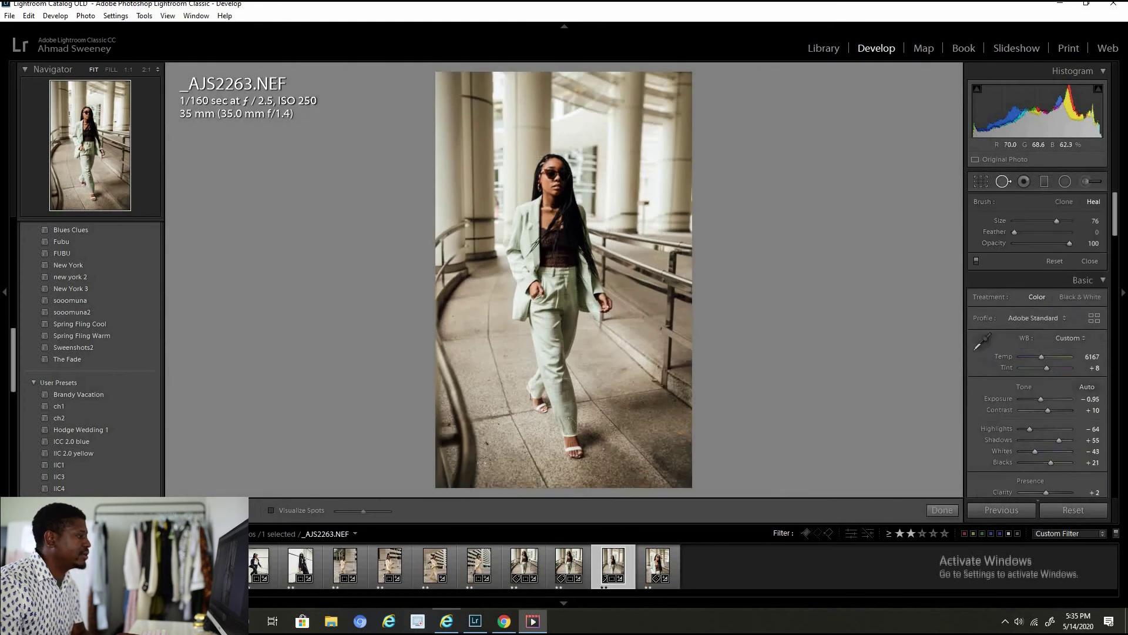
{"action": "scroll", "coordinate": [489, 450], "scroll_direction": "down", "scroll_amount": 1}
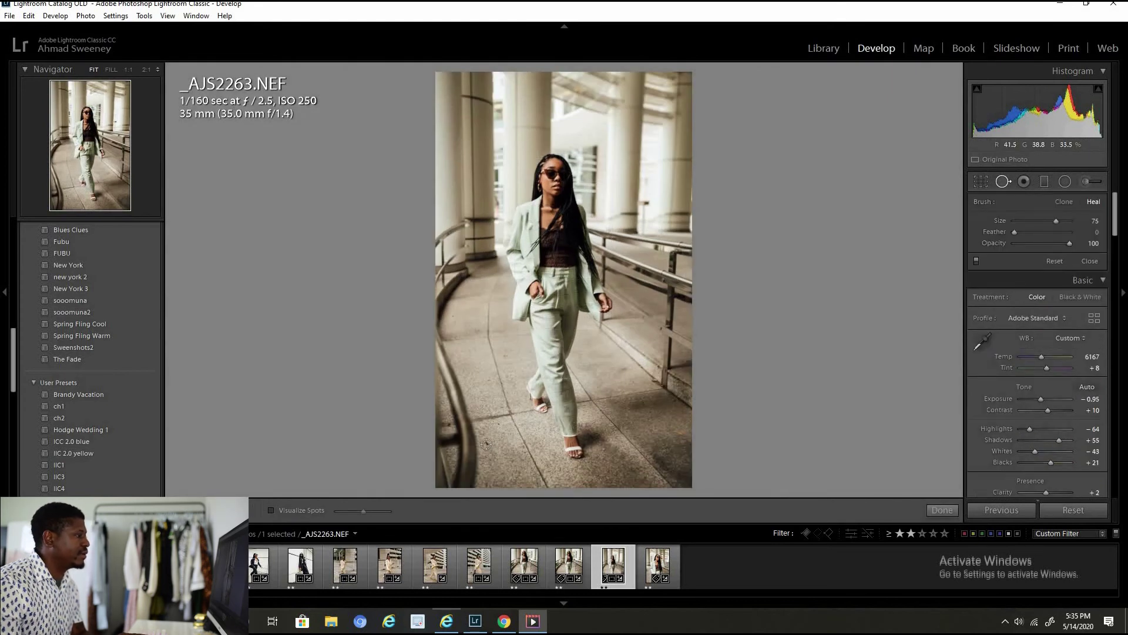
{"action": "left_click", "coordinate": [486, 444]}
{"action": "left_click", "coordinate": [665, 451]}
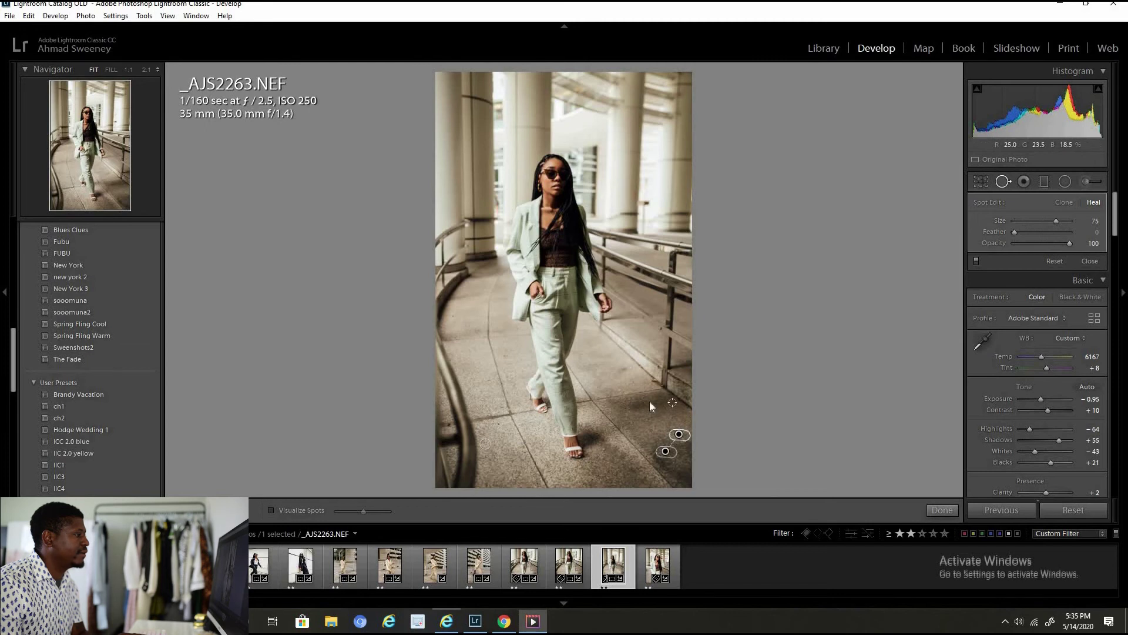
{"action": "left_click", "coordinate": [673, 402]}
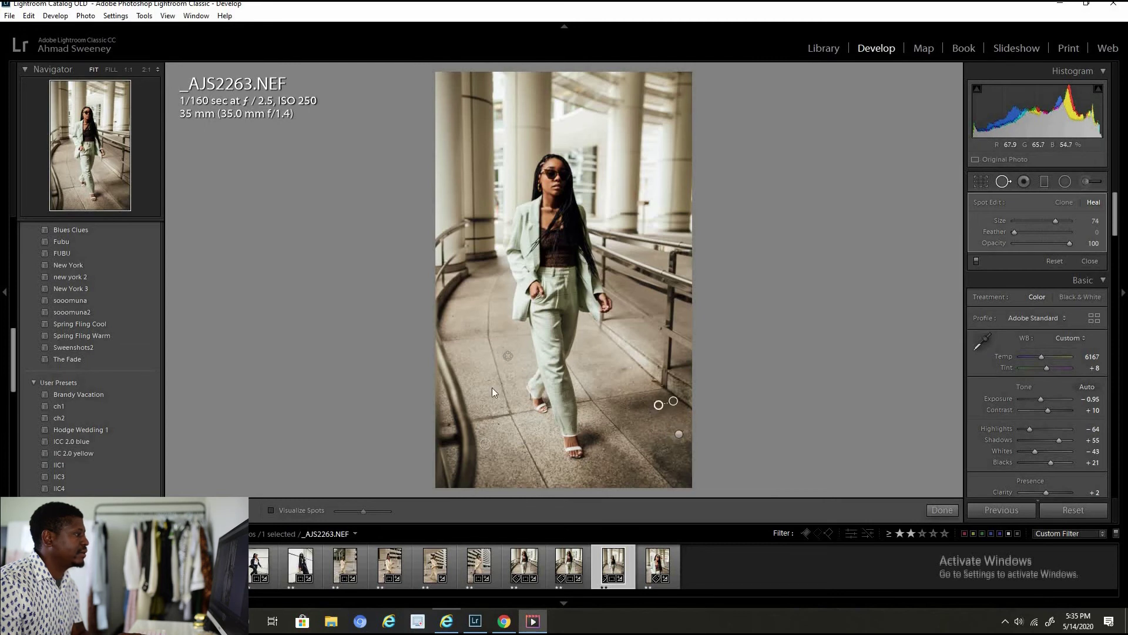
{"action": "left_click", "coordinate": [507, 355]}
{"action": "left_click", "coordinate": [487, 379]}
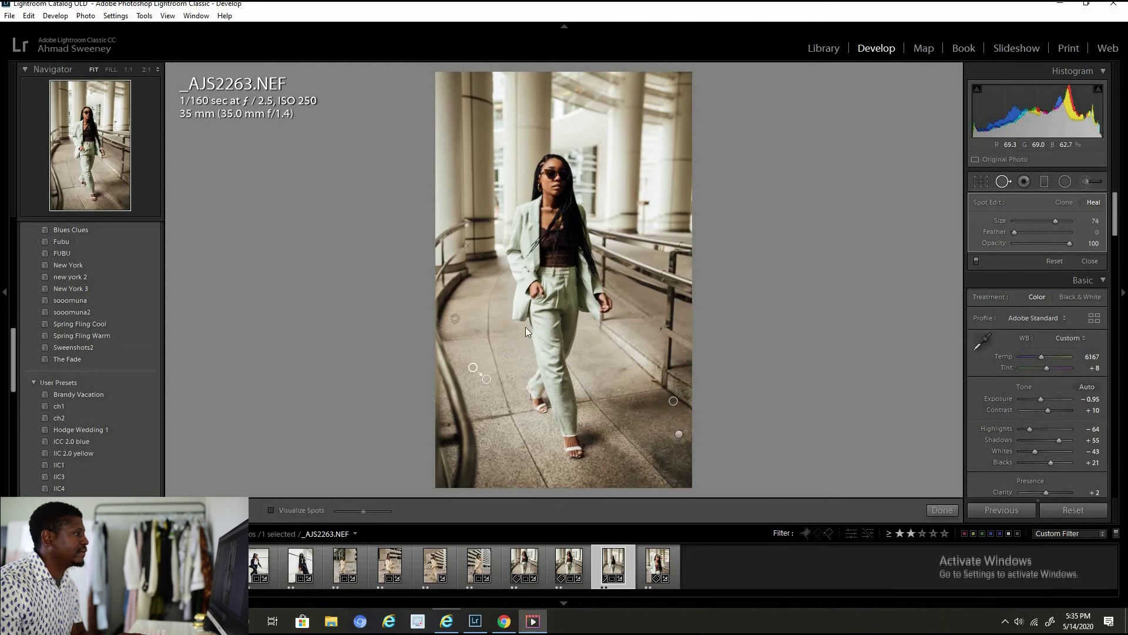
{"action": "left_click", "coordinate": [516, 327]}
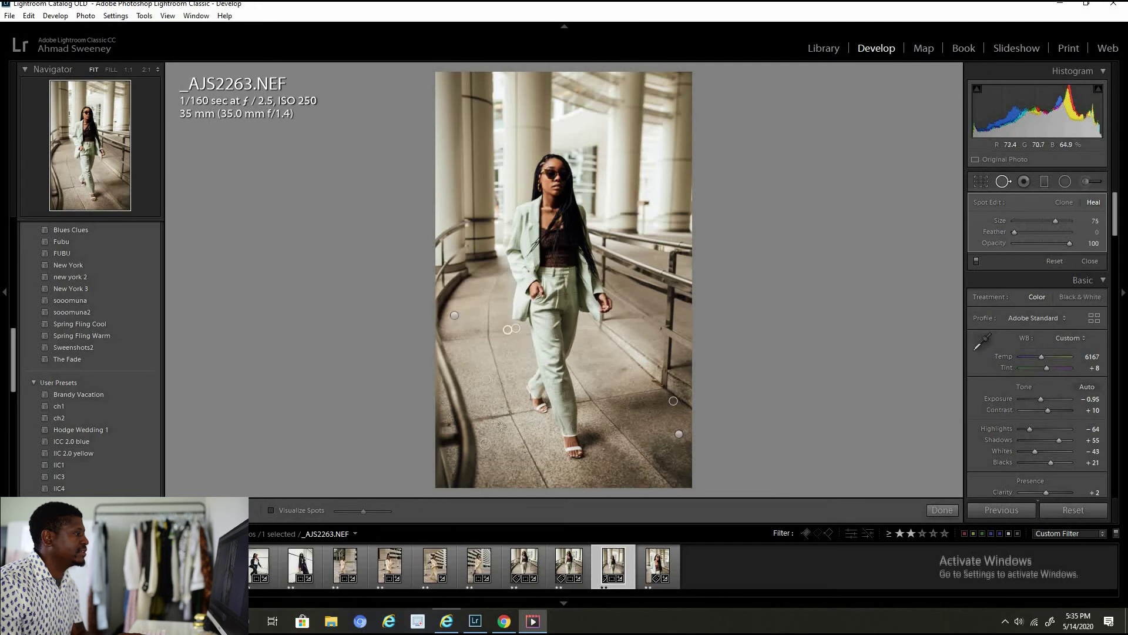
{"action": "key", "text": "q"}
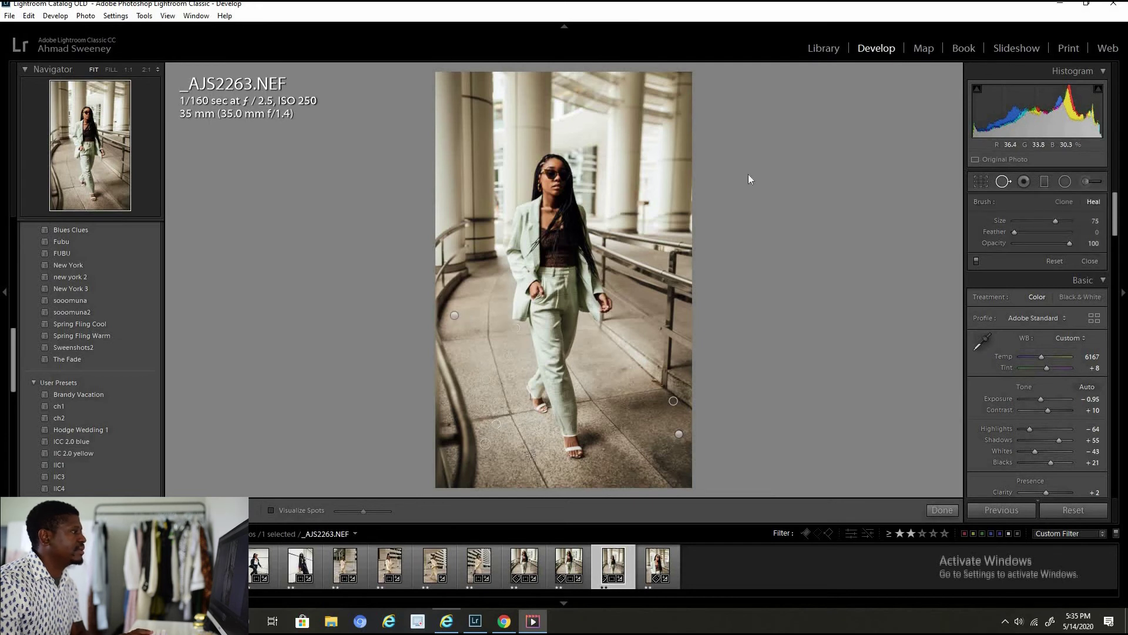
Step: Set _AJS2263.NEF's Highlights to -71 and Shadows to +67, and compare with the unedited photo
{"action": "left_click_drag", "start_coordinate": [1060, 360], "coordinate": [1028, 352]}
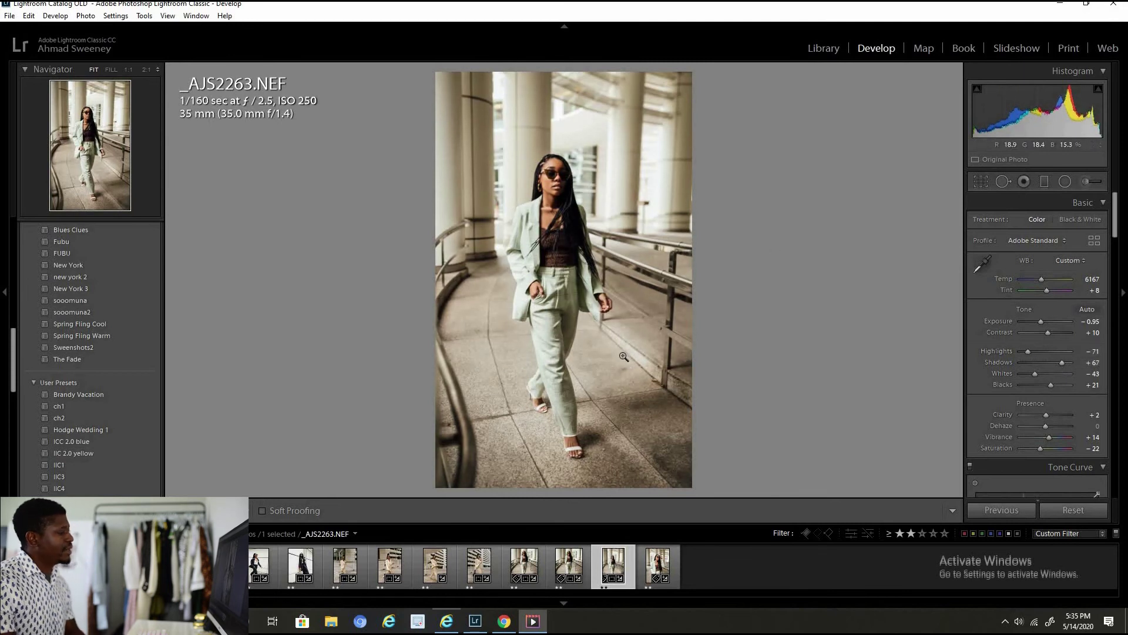
{"action": "key", "text": "backslash"}
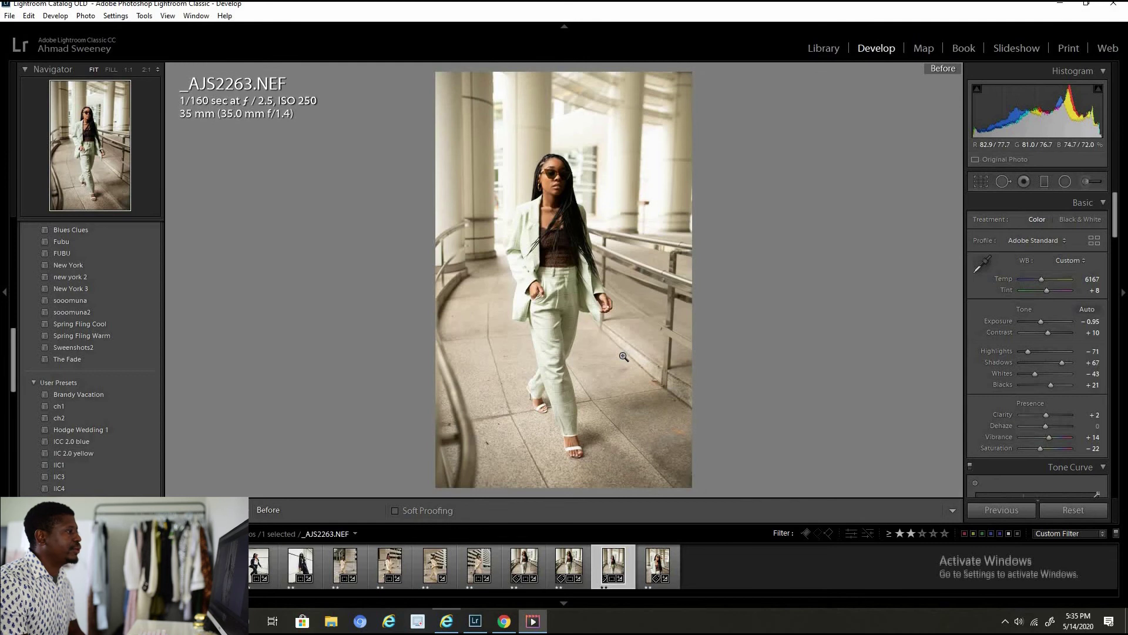
{"action": "key", "text": "backslash"}
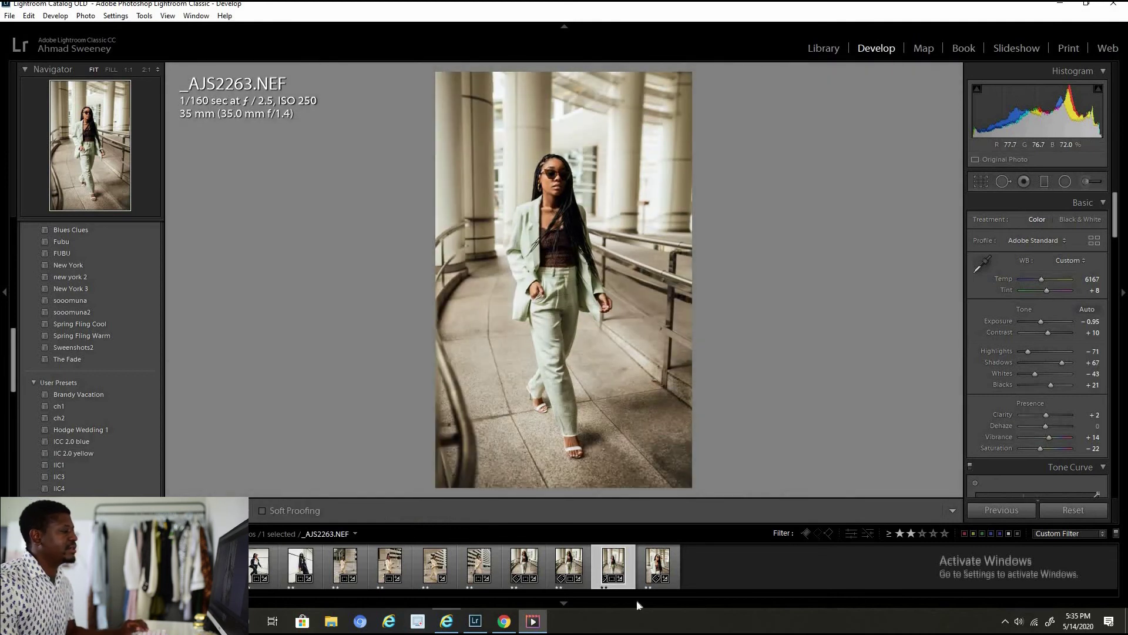
Step: Darken _AJS2273.NEF with Exposure -1.19, Highlights -76 and Whites -55
{"action": "left_click", "coordinate": [641, 566]}
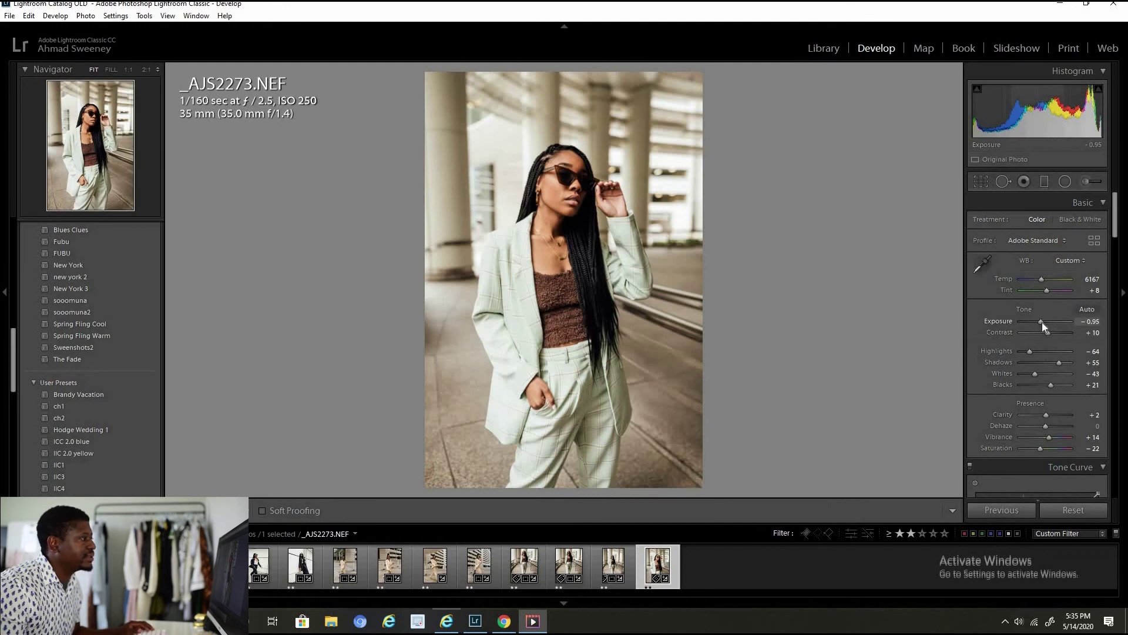
{"action": "left_click_drag", "start_coordinate": [1042, 322], "coordinate": [1040, 322]}
{"action": "left_click_drag", "start_coordinate": [1035, 372], "coordinate": [1027, 350]}
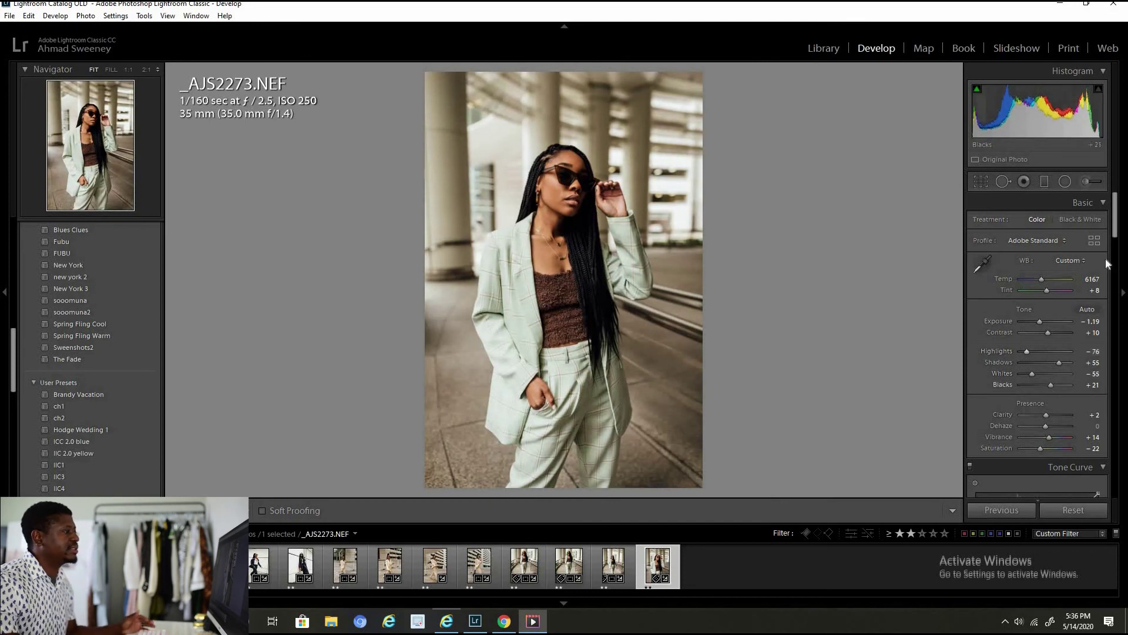
Step: Shift the green suit's HSL hue to Yellow +9 and Green +25 with the targeted adjustment
{"action": "scroll", "coordinate": [1064, 352], "scroll_direction": "down", "scroll_amount": 3}
{"action": "scroll", "coordinate": [1064, 352], "scroll_direction": "down", "scroll_amount": 4}
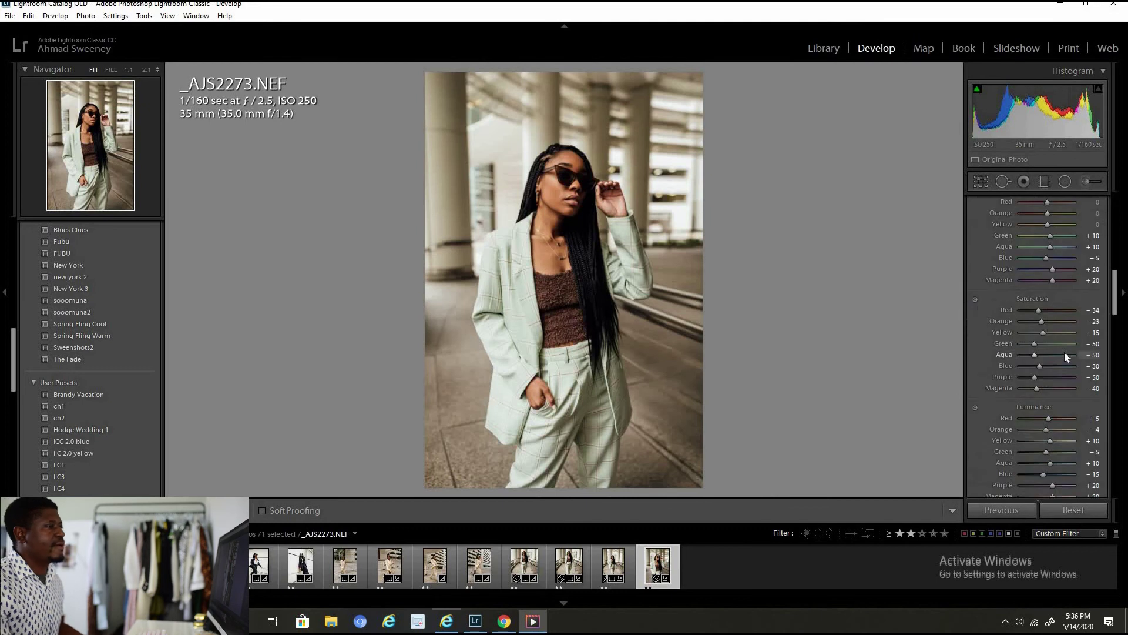
{"action": "left_click", "coordinate": [974, 278]}
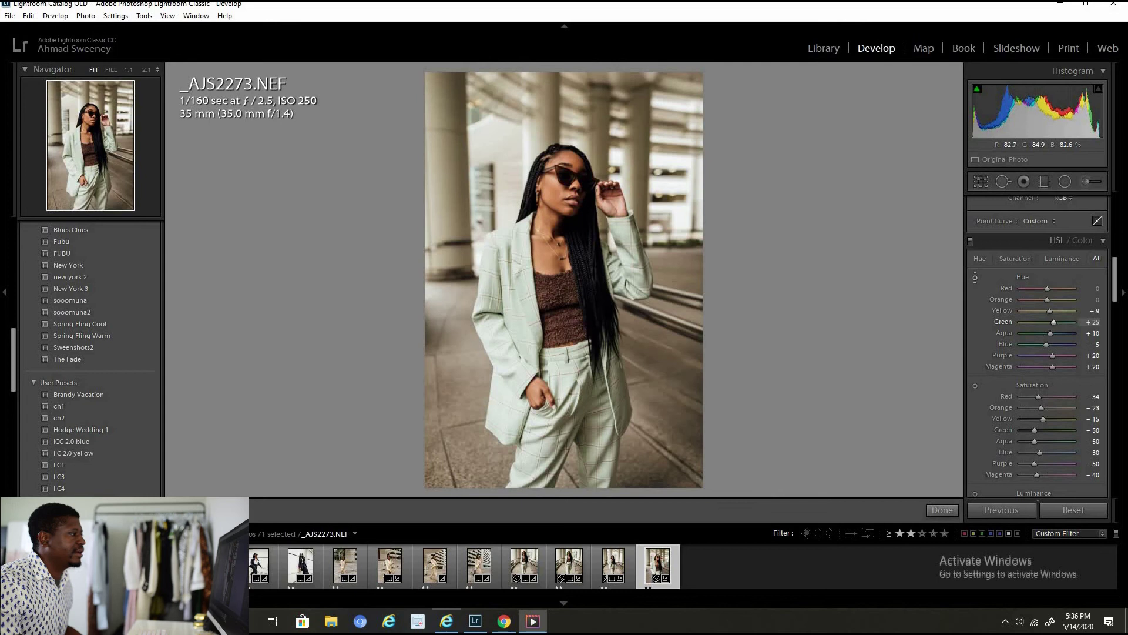
Step: Push the green suit's HSL hue further to Yellow +62 and Green +96 with the targeted adjustment
{"action": "key", "text": "Up"}
{"action": "key", "text": "Up"}
{"action": "key", "text": "Up"}
{"action": "key", "text": "Up"}
{"action": "key", "text": "Up"}
{"action": "key", "text": "Up"}
{"action": "key", "text": "Up"}
{"action": "key", "text": "Up"}
{"action": "key", "text": "Up"}
{"action": "key", "text": "Up"}
{"action": "key", "text": "Down"}
{"action": "key", "text": "Down"}
{"action": "key", "text": "Down"}
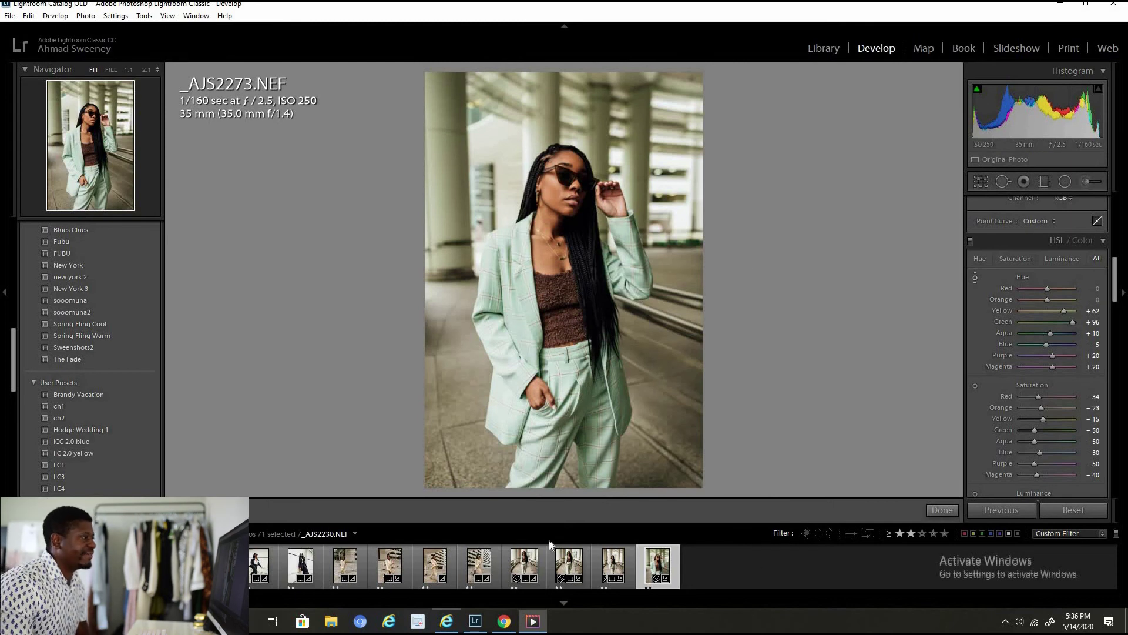
Step: Select the last four edited photos through _AJS2273.NEF and open the export settings for them
{"action": "left_click", "coordinate": [9, 16]}
{"action": "mouse_move", "coordinate": [28, 16]}
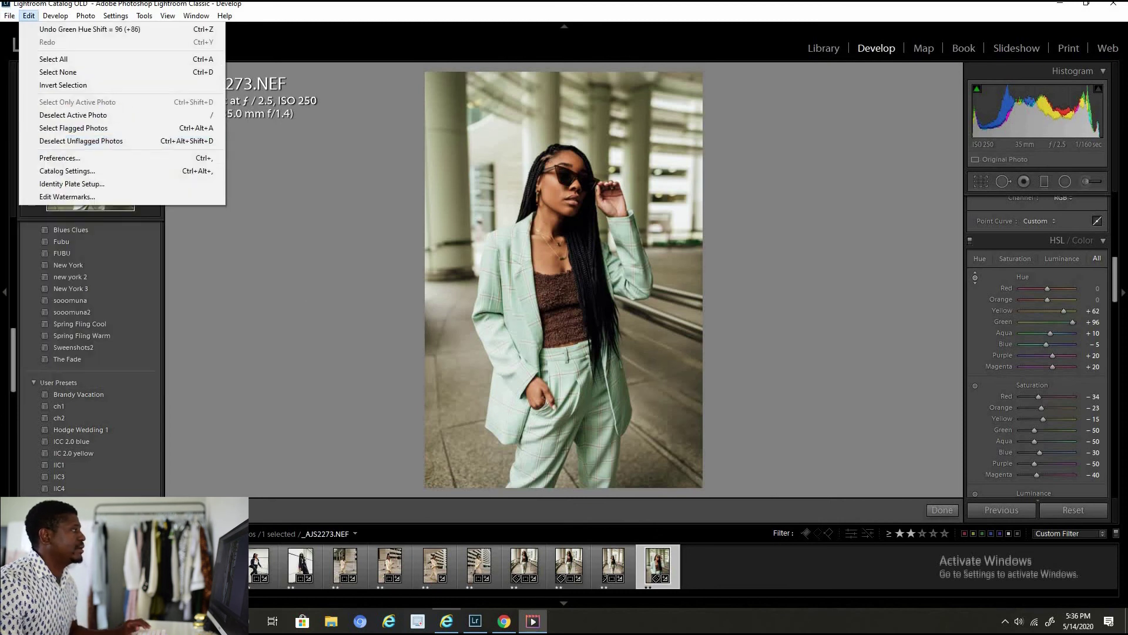
{"action": "left_click", "coordinate": [541, 578], "text": "shift"}
{"action": "left_click", "coordinate": [9, 16]}
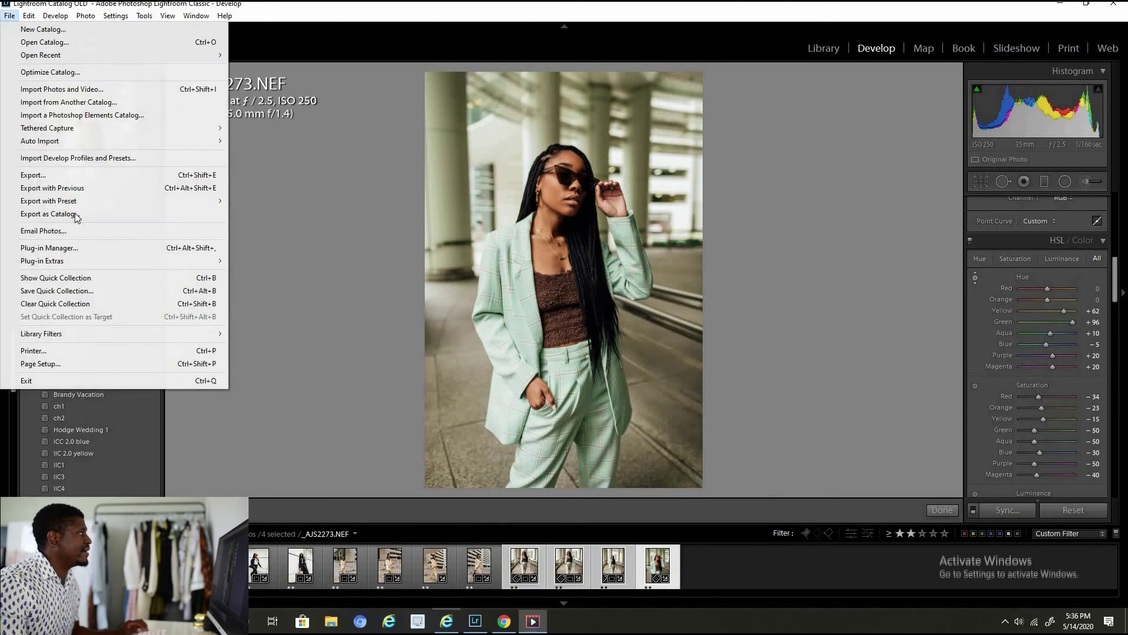
{"action": "left_click", "coordinate": [69, 177]}
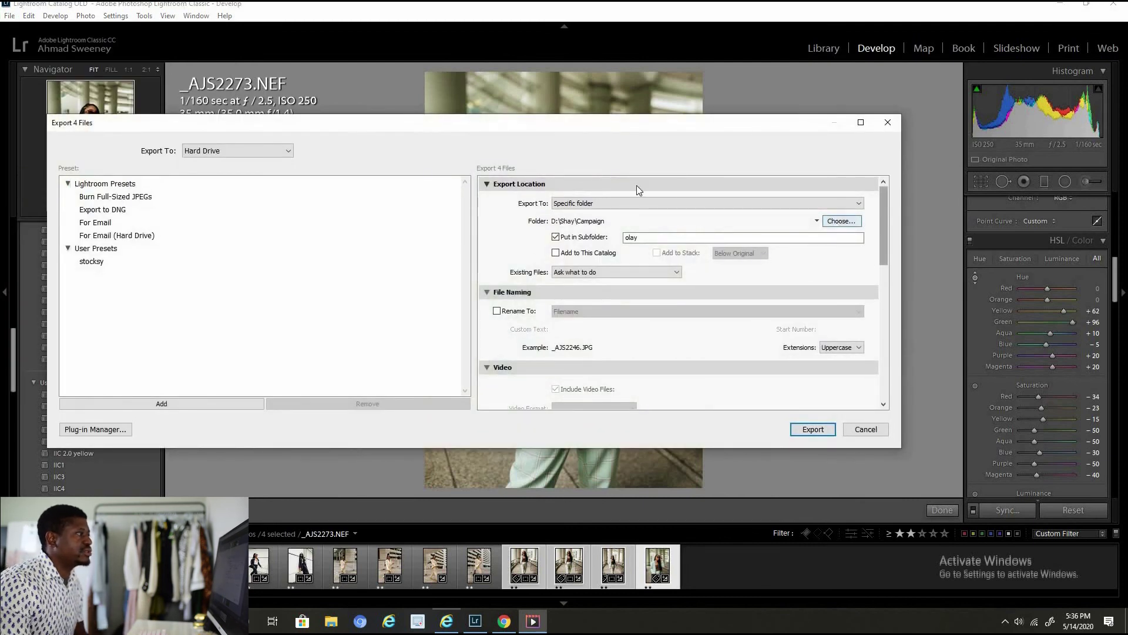
Step: Review the export subfolder, file settings and available resize modes, keeping Width & Height as the sizing option
{"action": "left_click", "coordinate": [680, 241]}
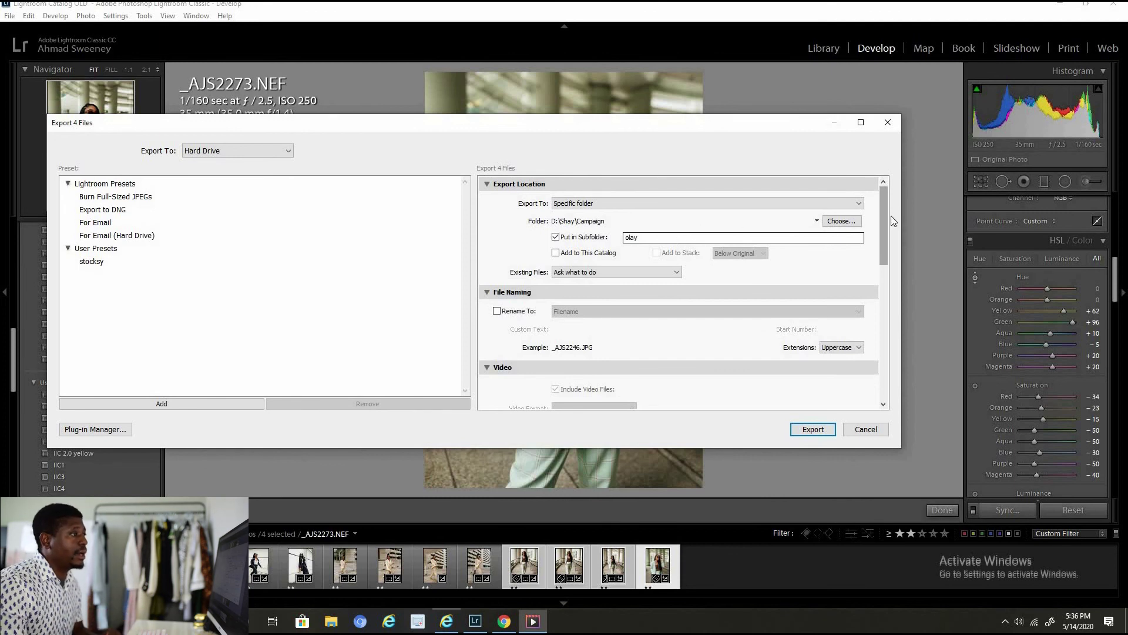
{"action": "scroll", "coordinate": [883, 253], "scroll_direction": "down", "scroll_amount": 5}
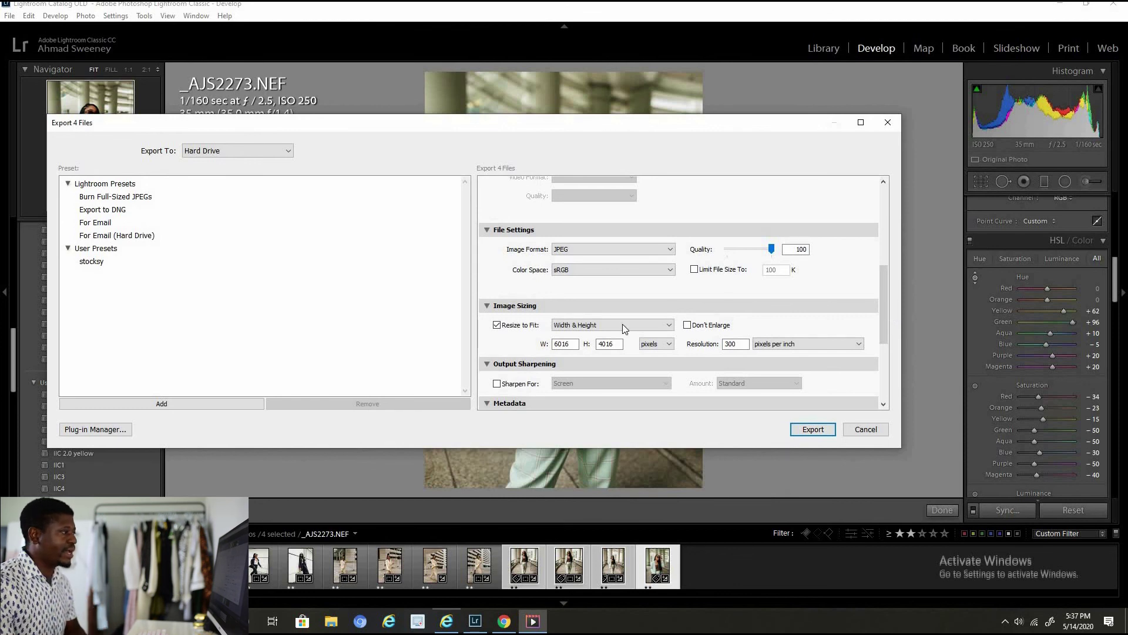
{"action": "left_click", "coordinate": [604, 324]}
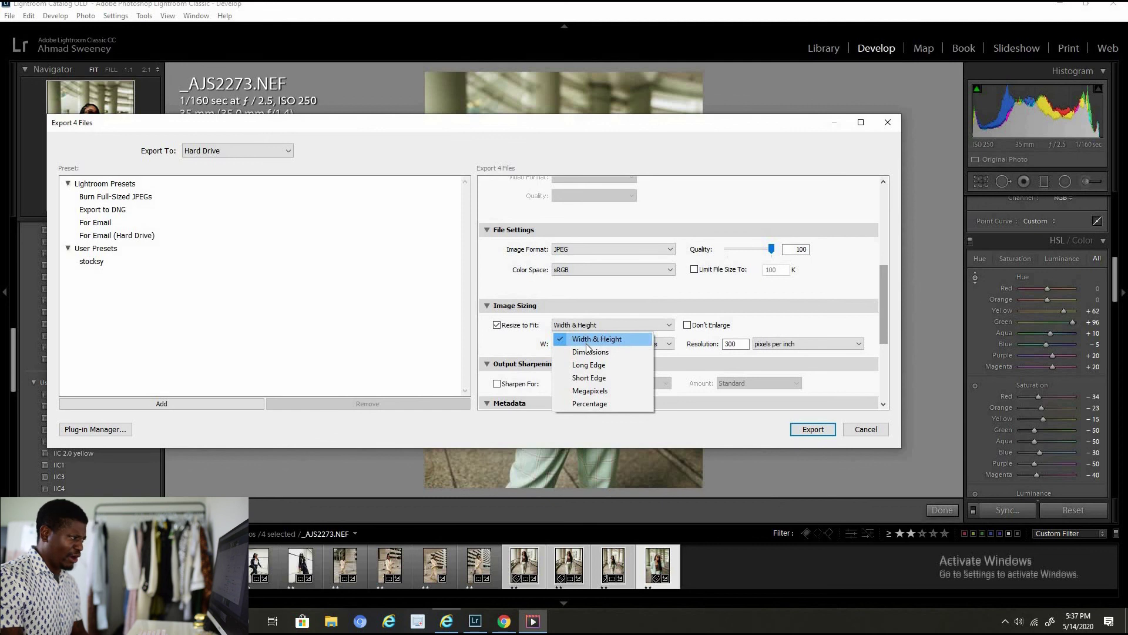
{"action": "left_click", "coordinate": [580, 341]}
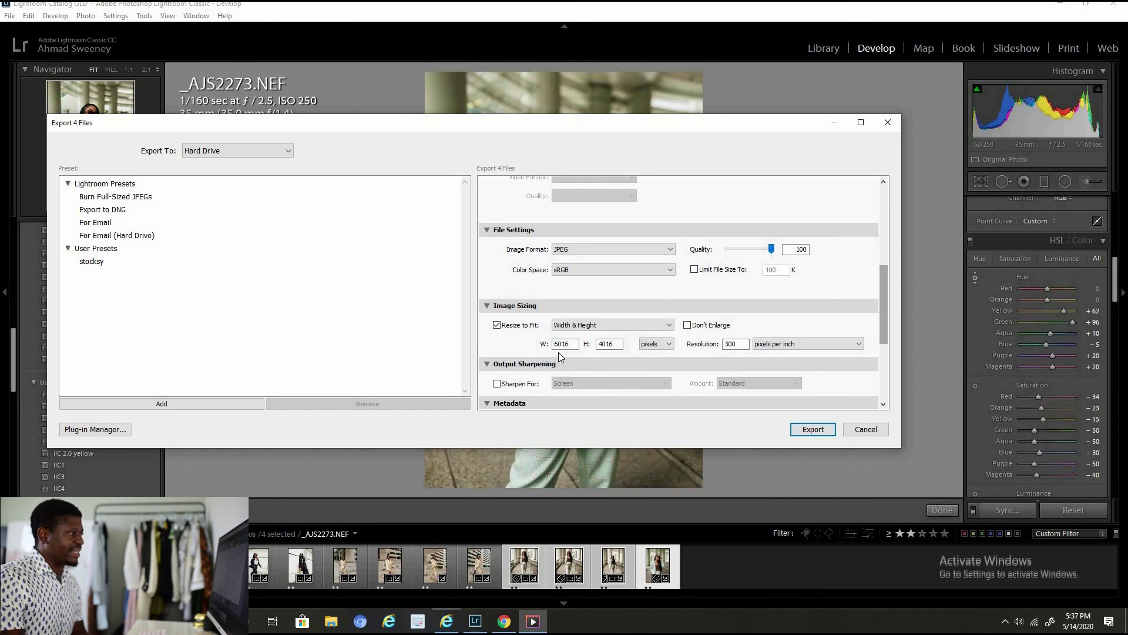
{"action": "left_click", "coordinate": [604, 345]}
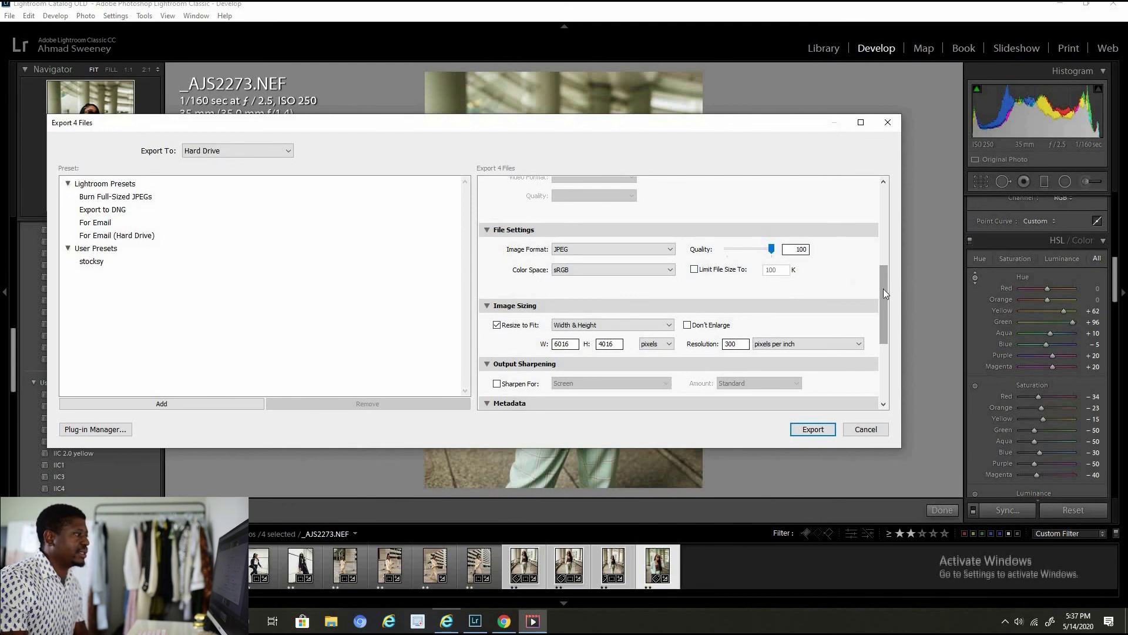
Step: Change the export's resize mode to Megapixels
{"action": "mouse_move", "coordinate": [885, 306]}
{"action": "left_mouse_down"}
{"action": "mouse_move", "coordinate": [884, 357]}
{"action": "mouse_move", "coordinate": [883, 317]}
{"action": "left_mouse_up"}
{"action": "left_click_drag", "start_coordinate": [896, 228], "coordinate": [896, 288]}
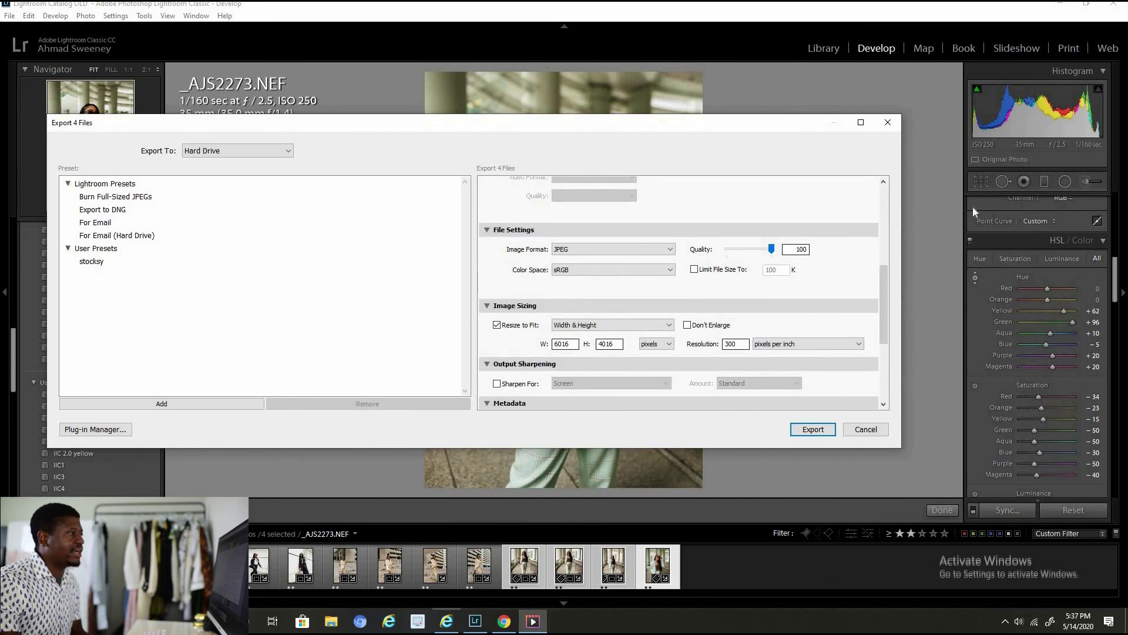
{"action": "left_click", "coordinate": [611, 325]}
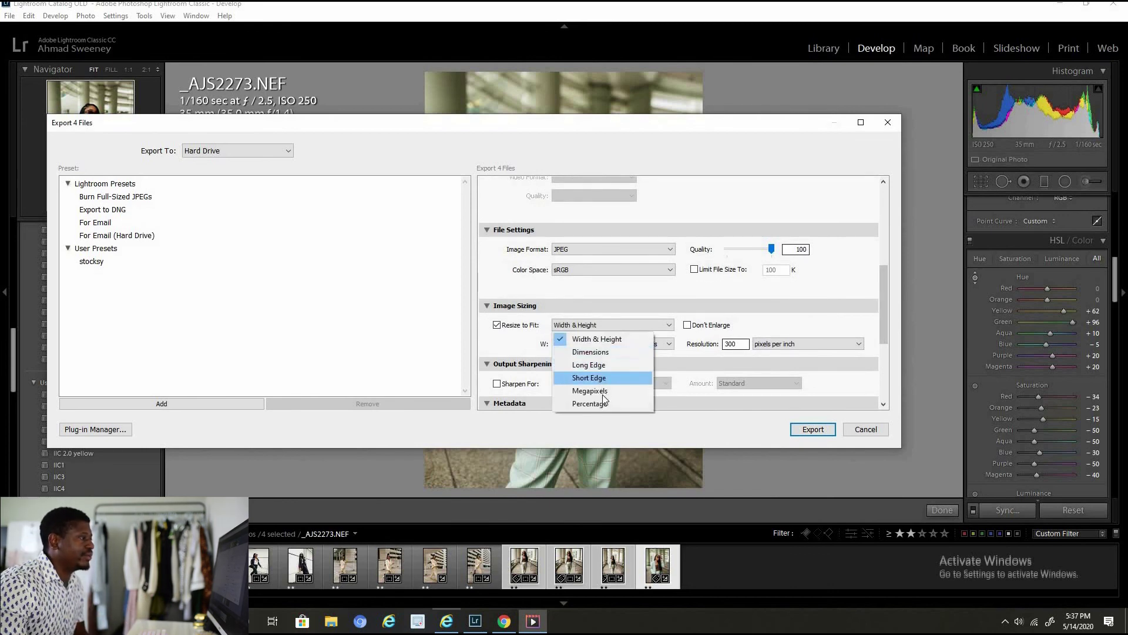
{"action": "key", "text": "Return"}
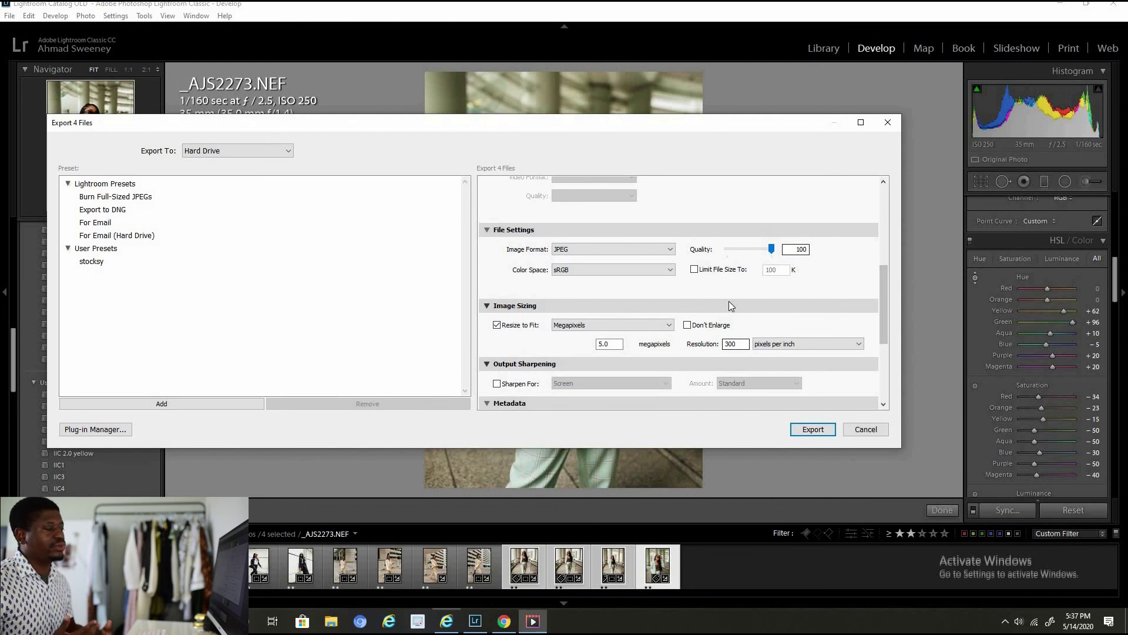